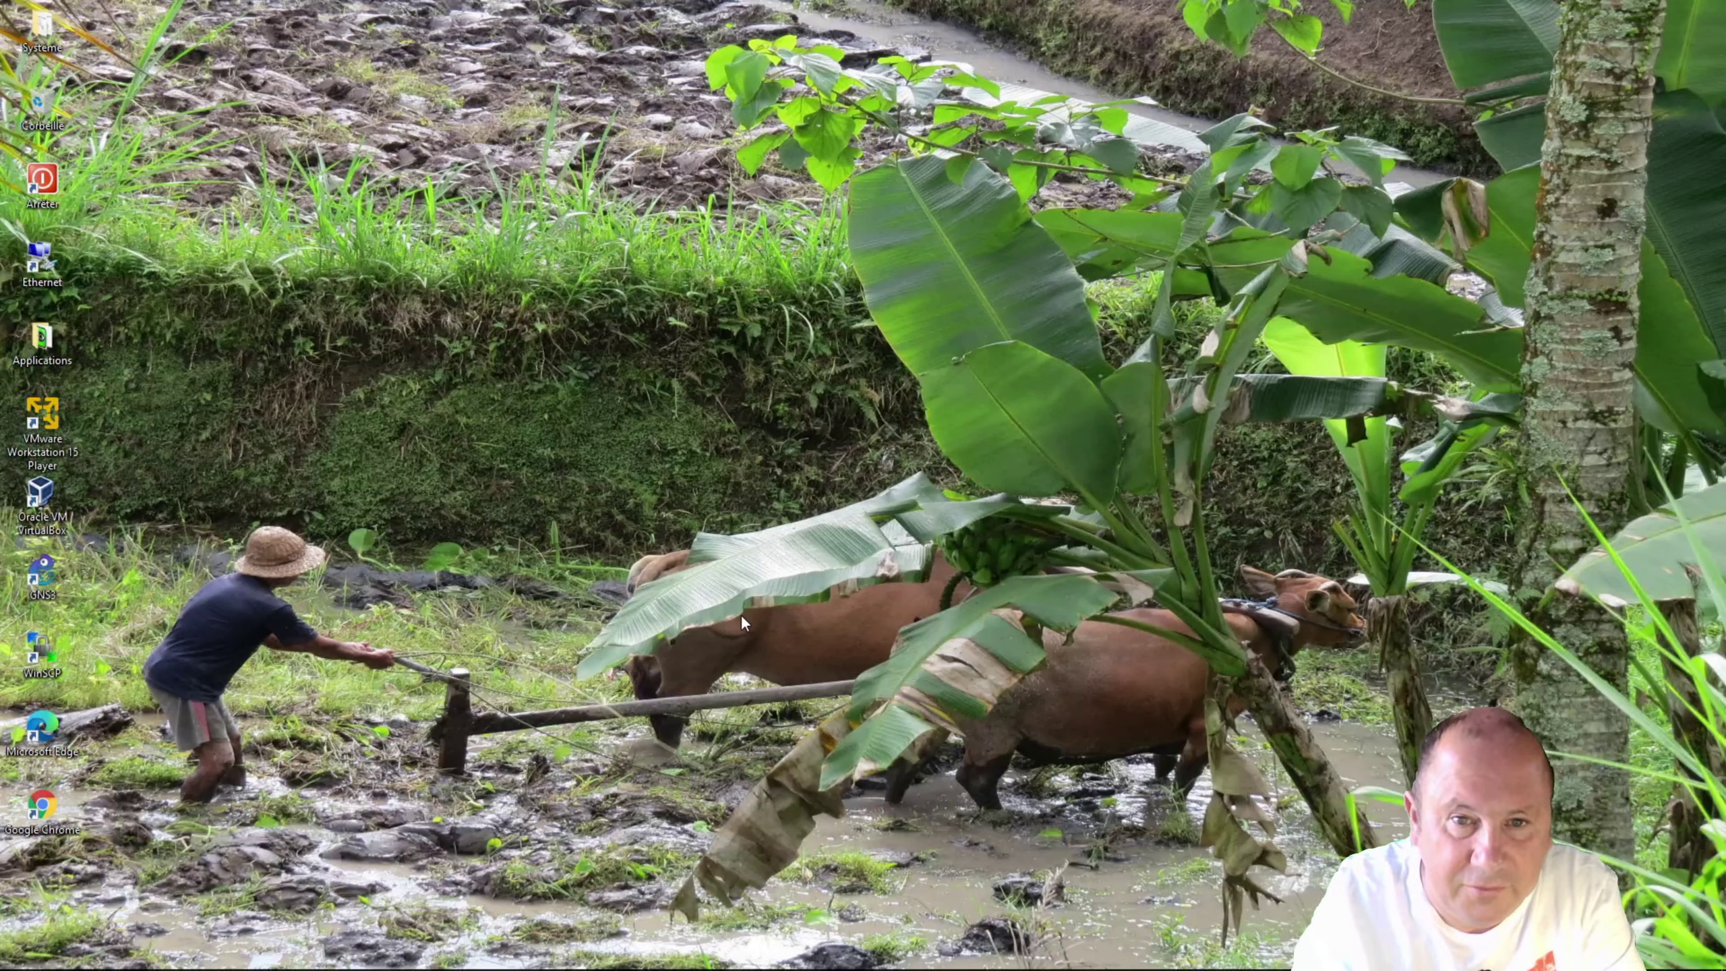
# Step: Open VMware Workstation 15 Player, start the Win10 virtual machine and reposition its window
pyautogui.click(37, 425)
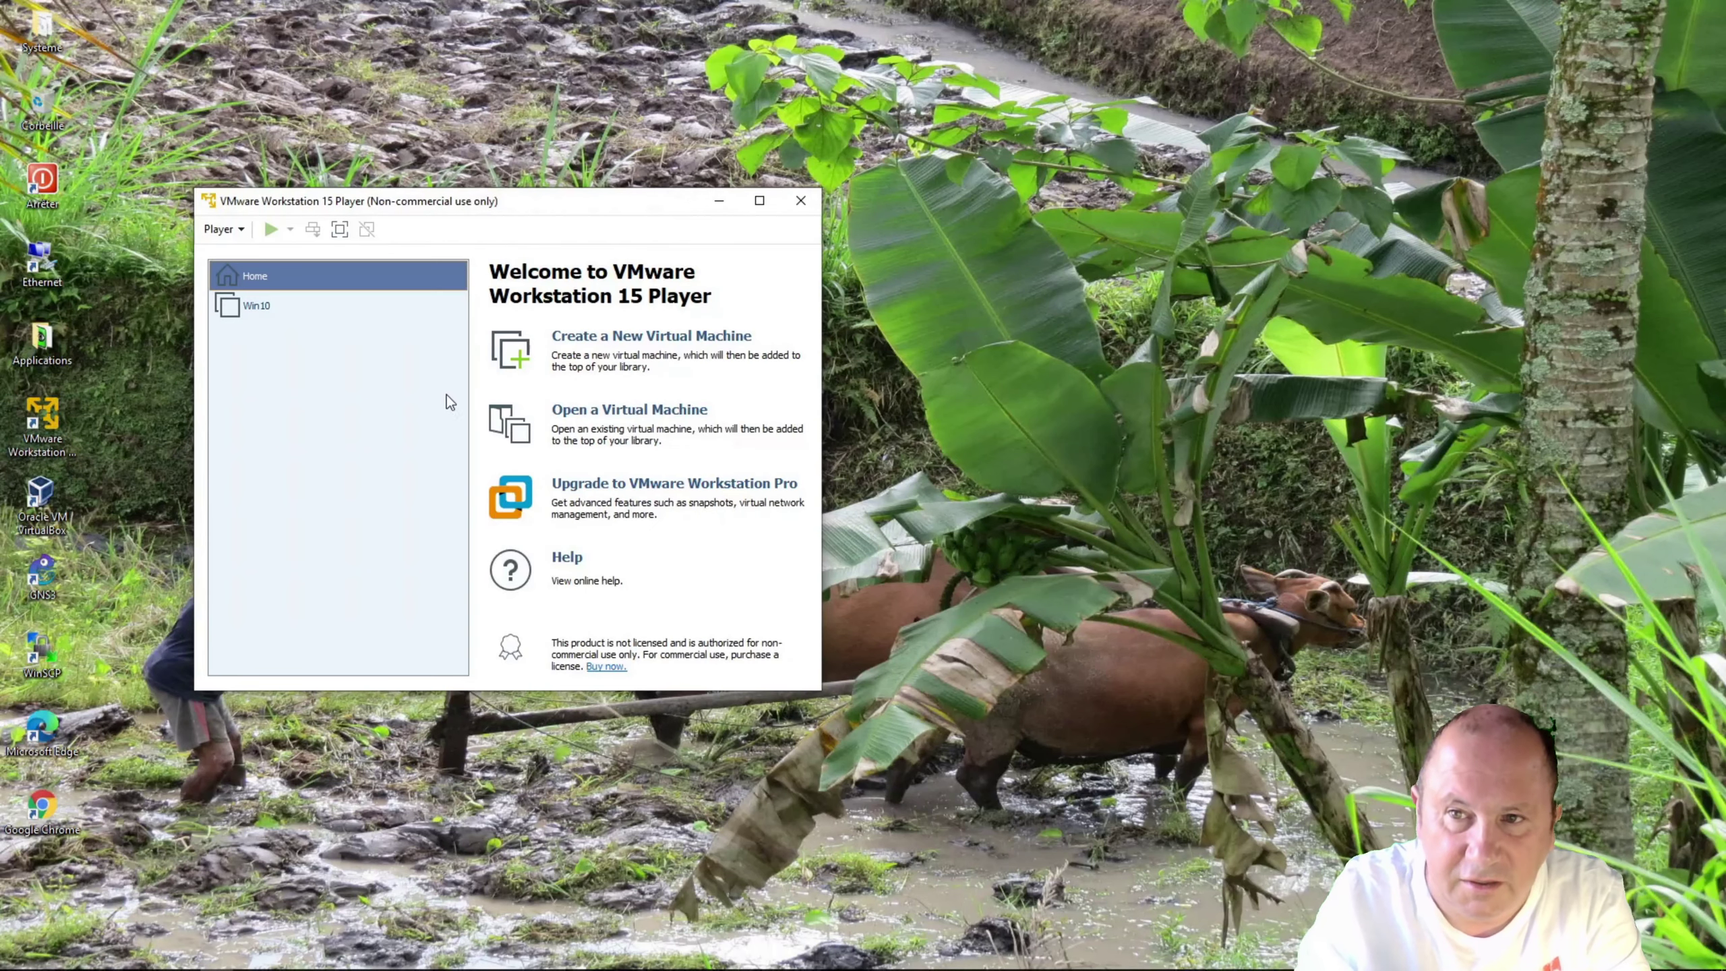
pyautogui.click(230, 306)
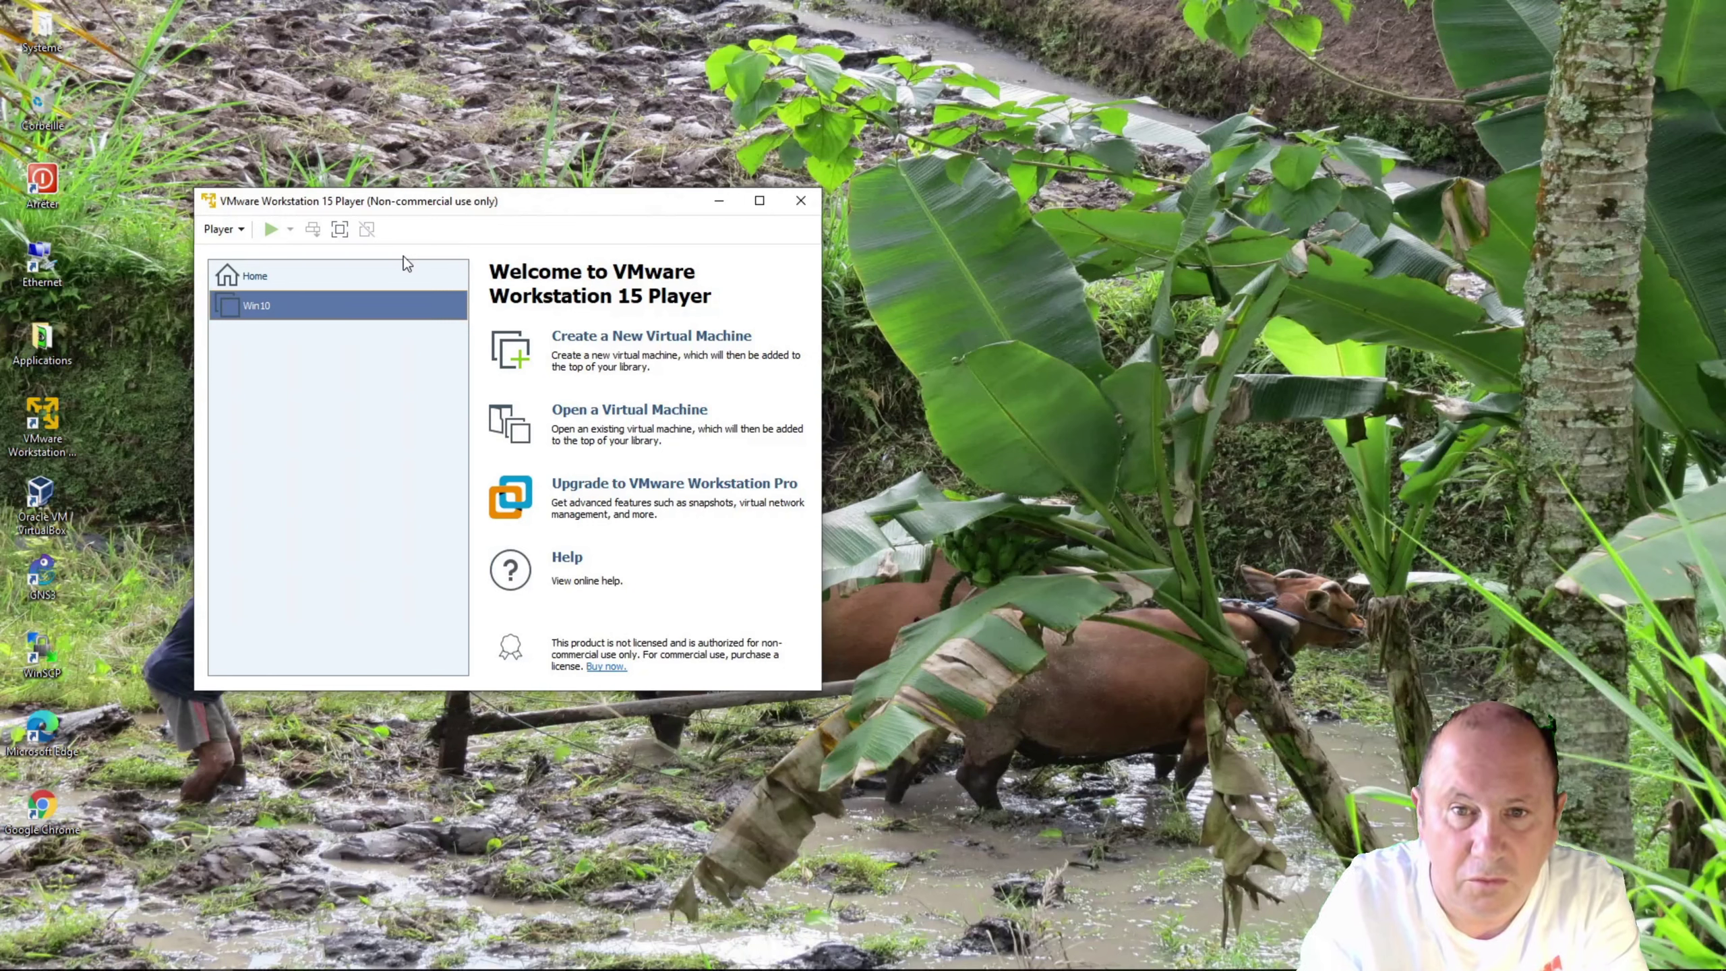
pyautogui.doubleClick(262, 305)
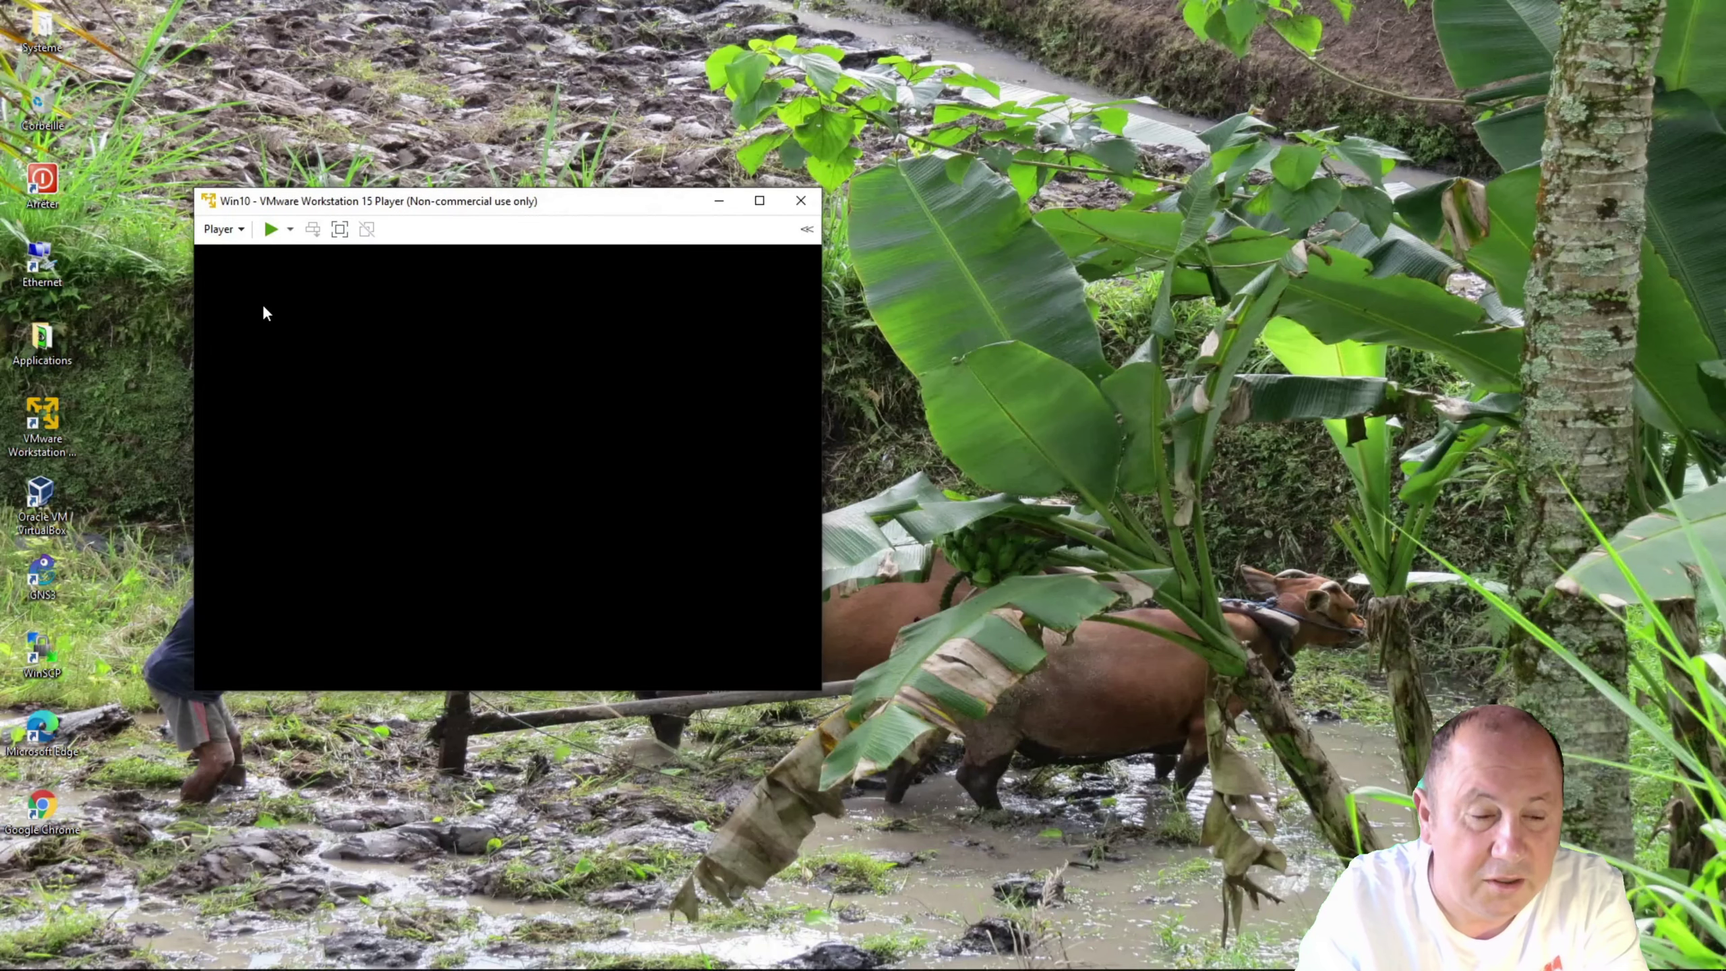
pyautogui.moveTo(446, 204); pyautogui.dragTo(557, 109)
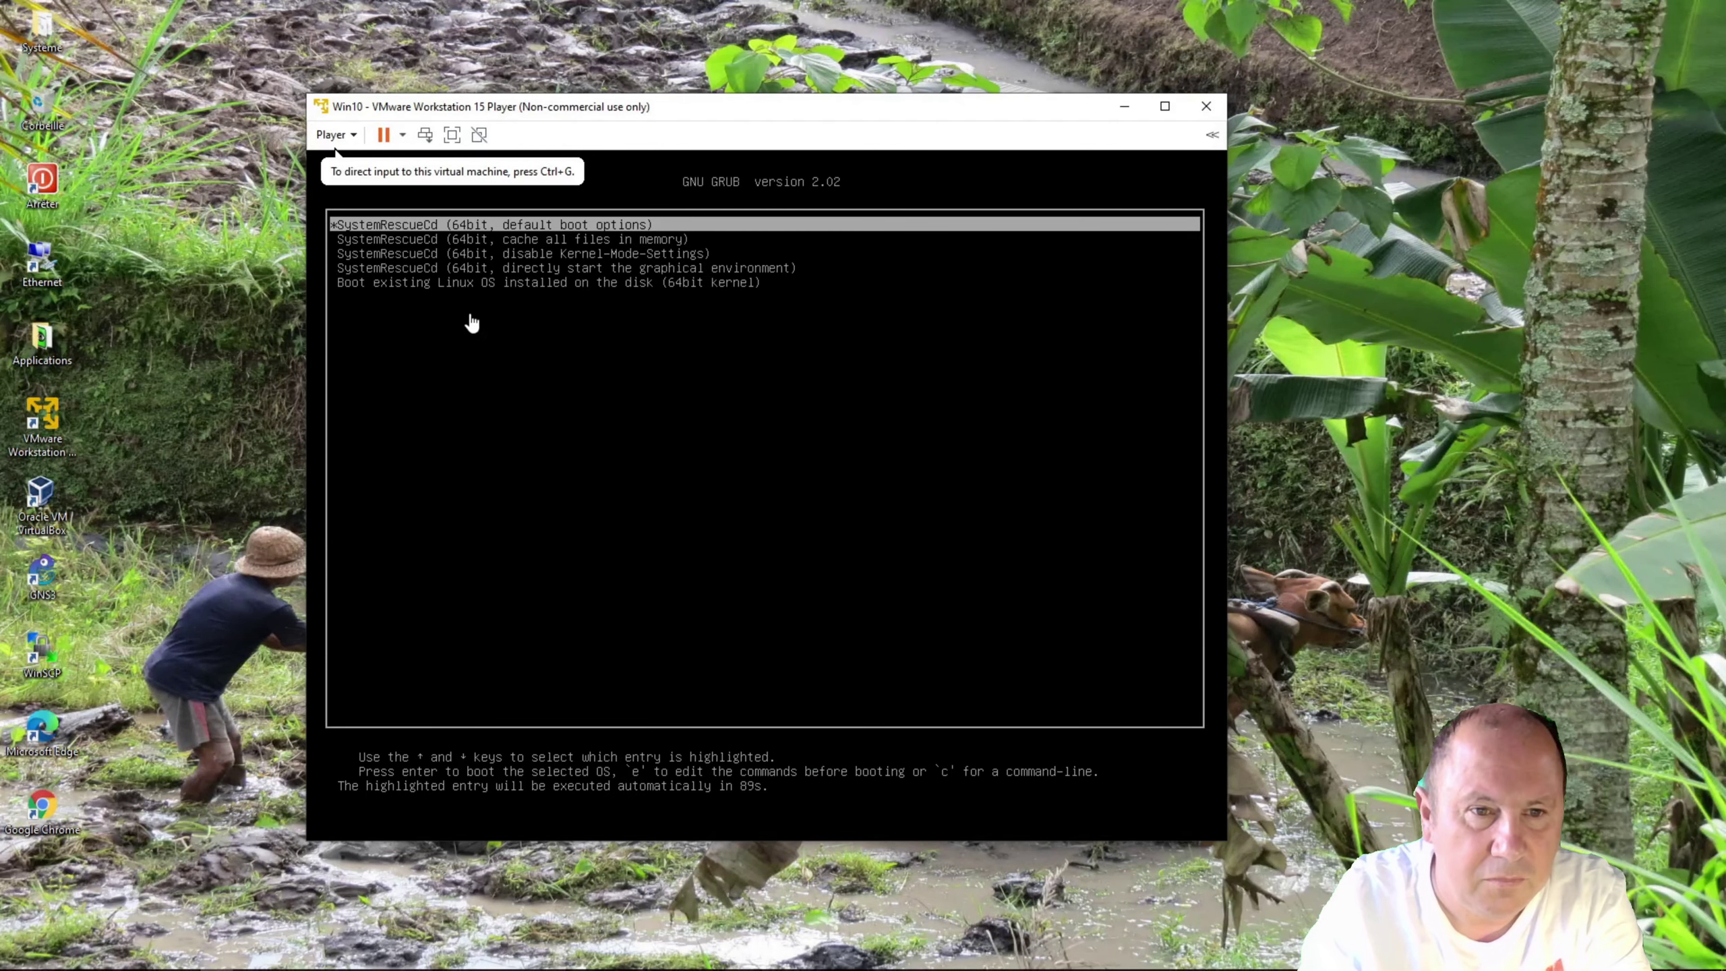
# Step: Restart the Win10 virtual machine with keyboard input directed to it, and power it off
pyautogui.click(336, 135)
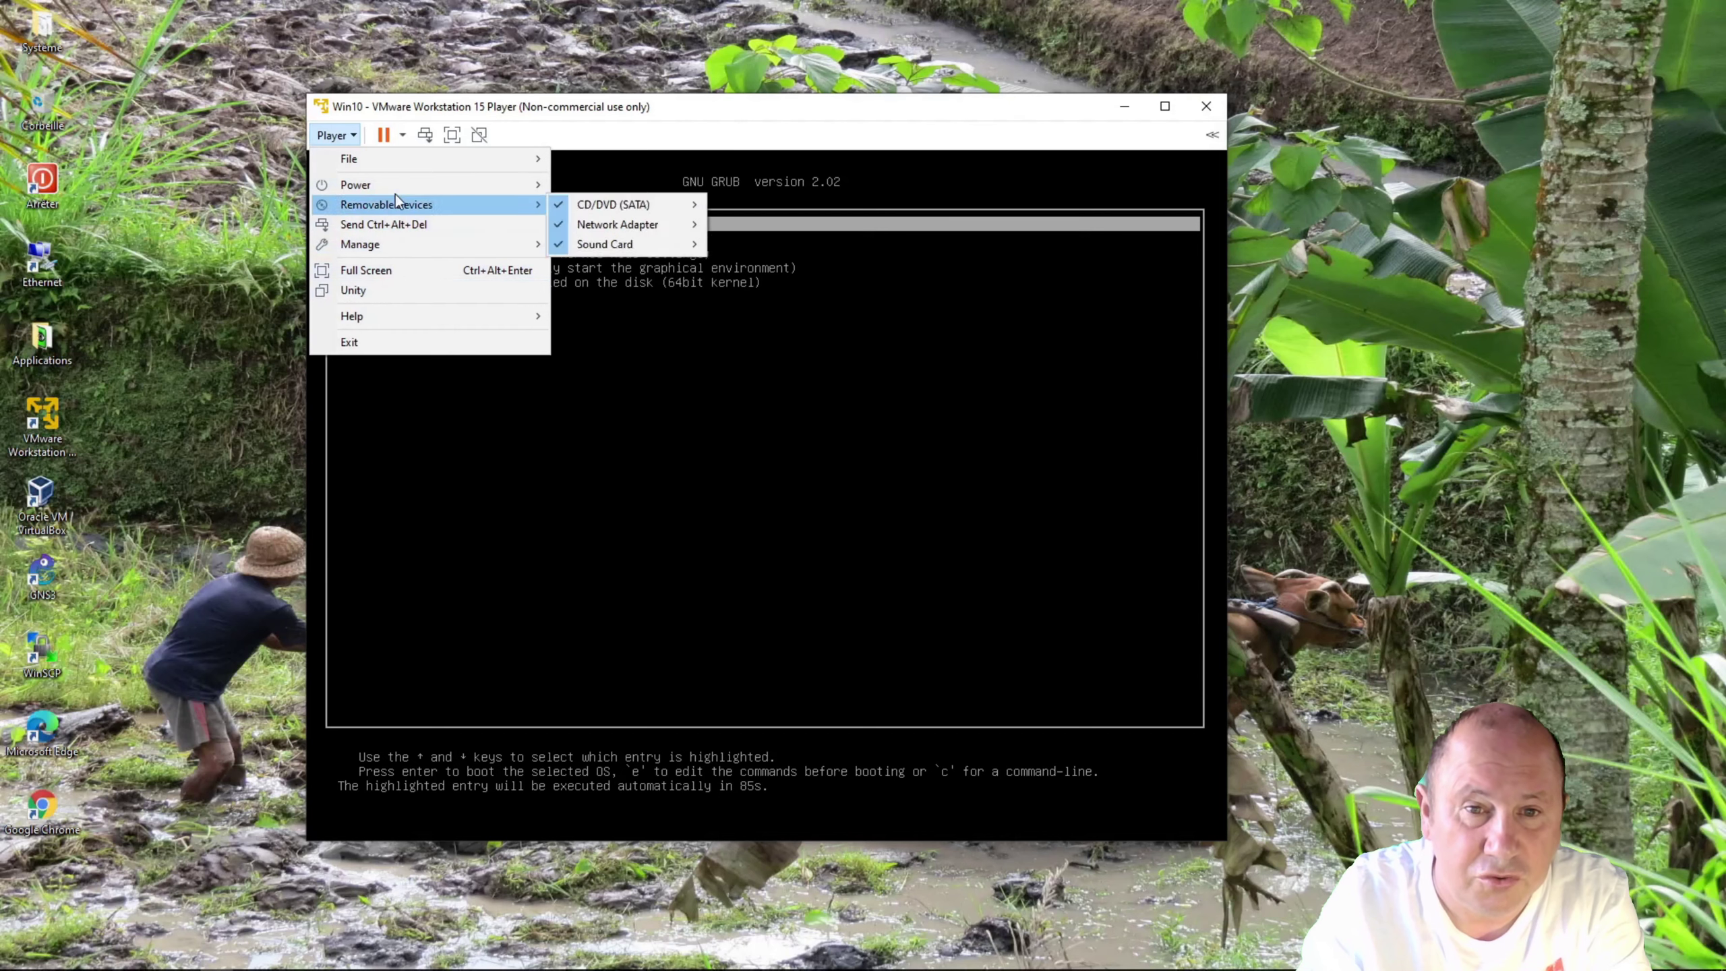
pyautogui.moveTo(399, 187)
pyautogui.click(632, 246)
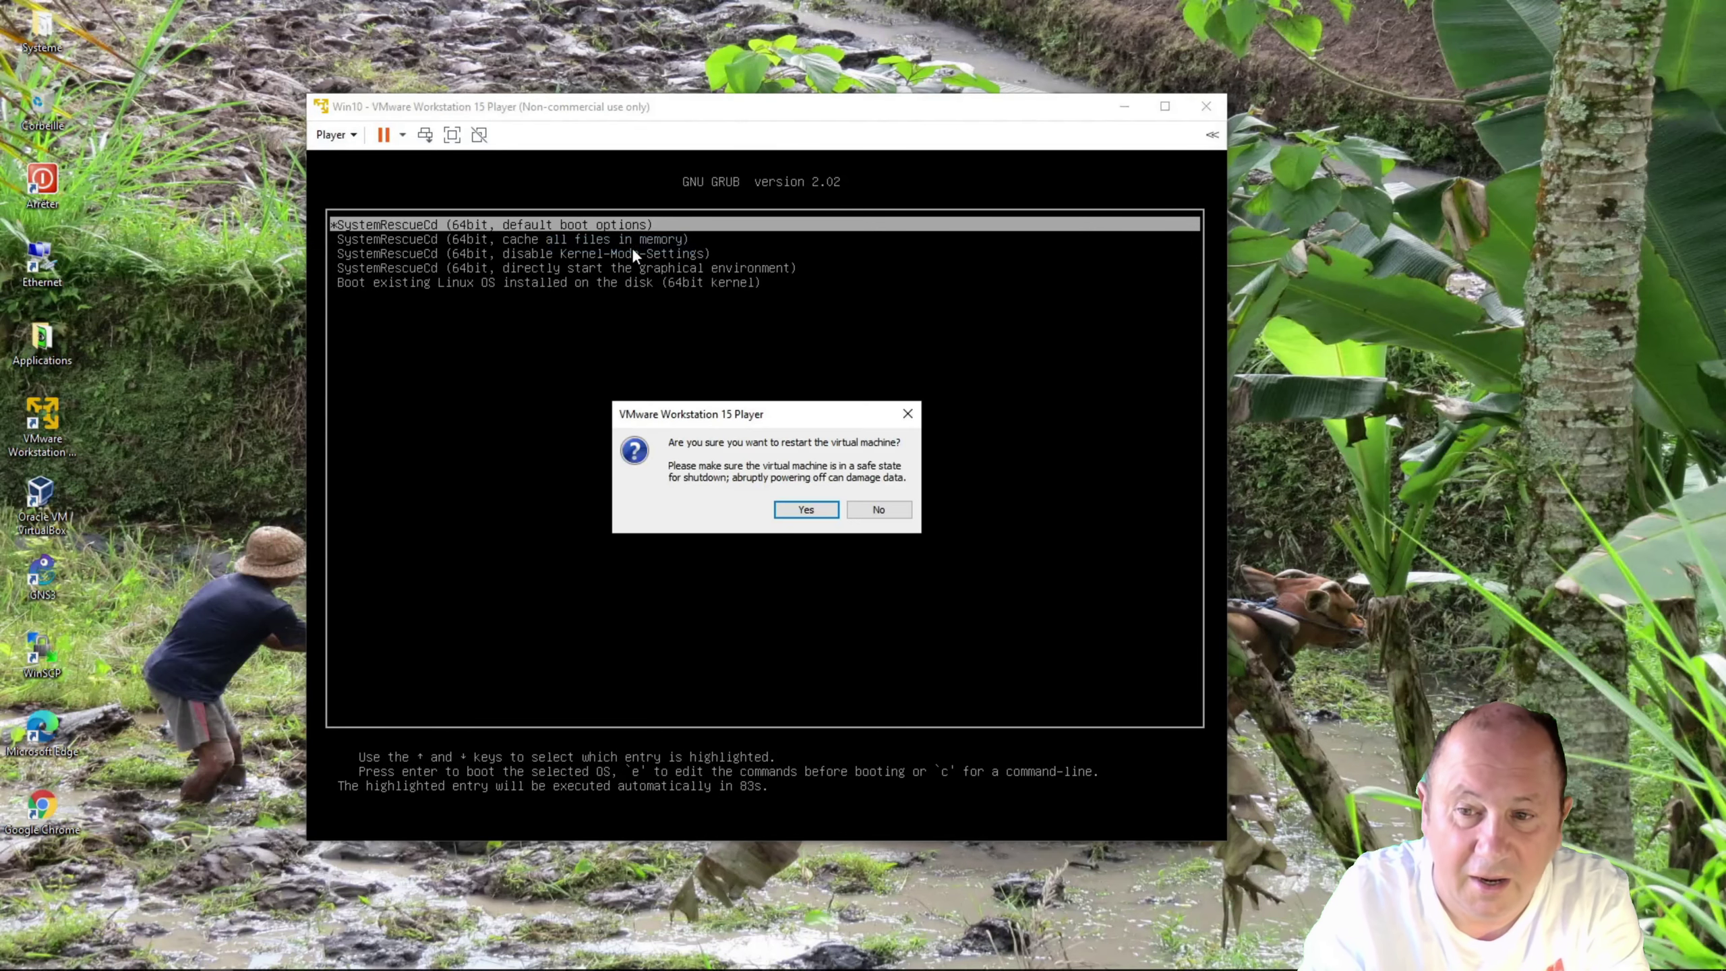
pyautogui.click(808, 510)
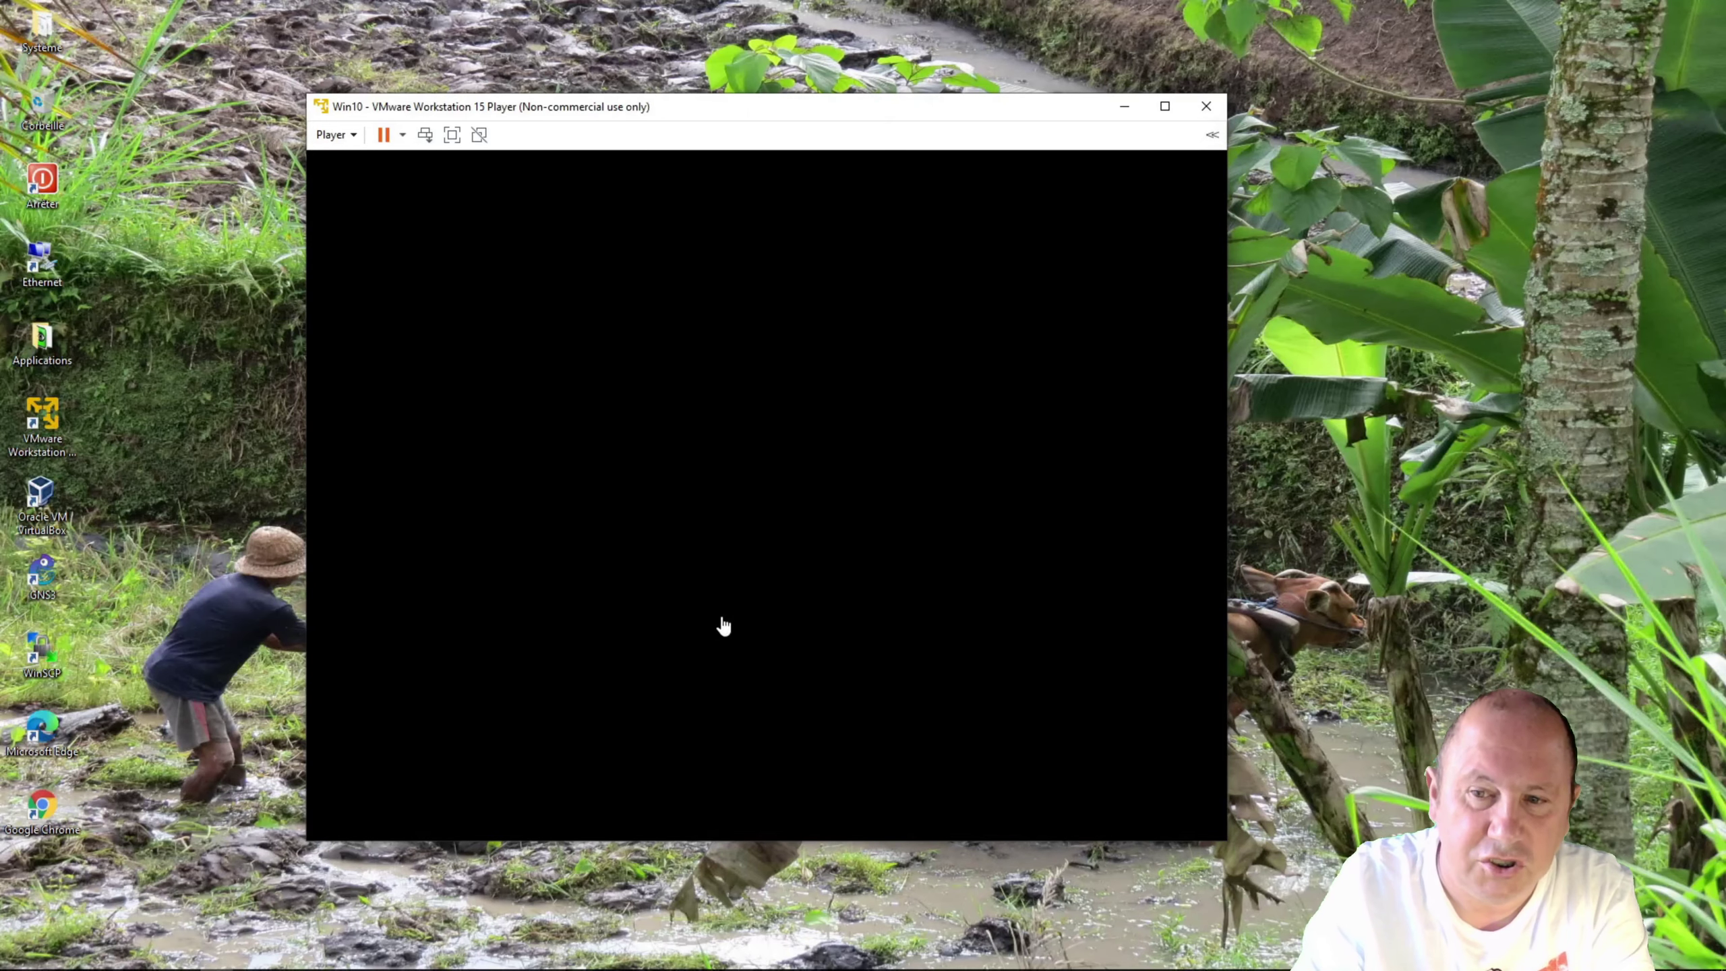
pyautogui.click(724, 612)
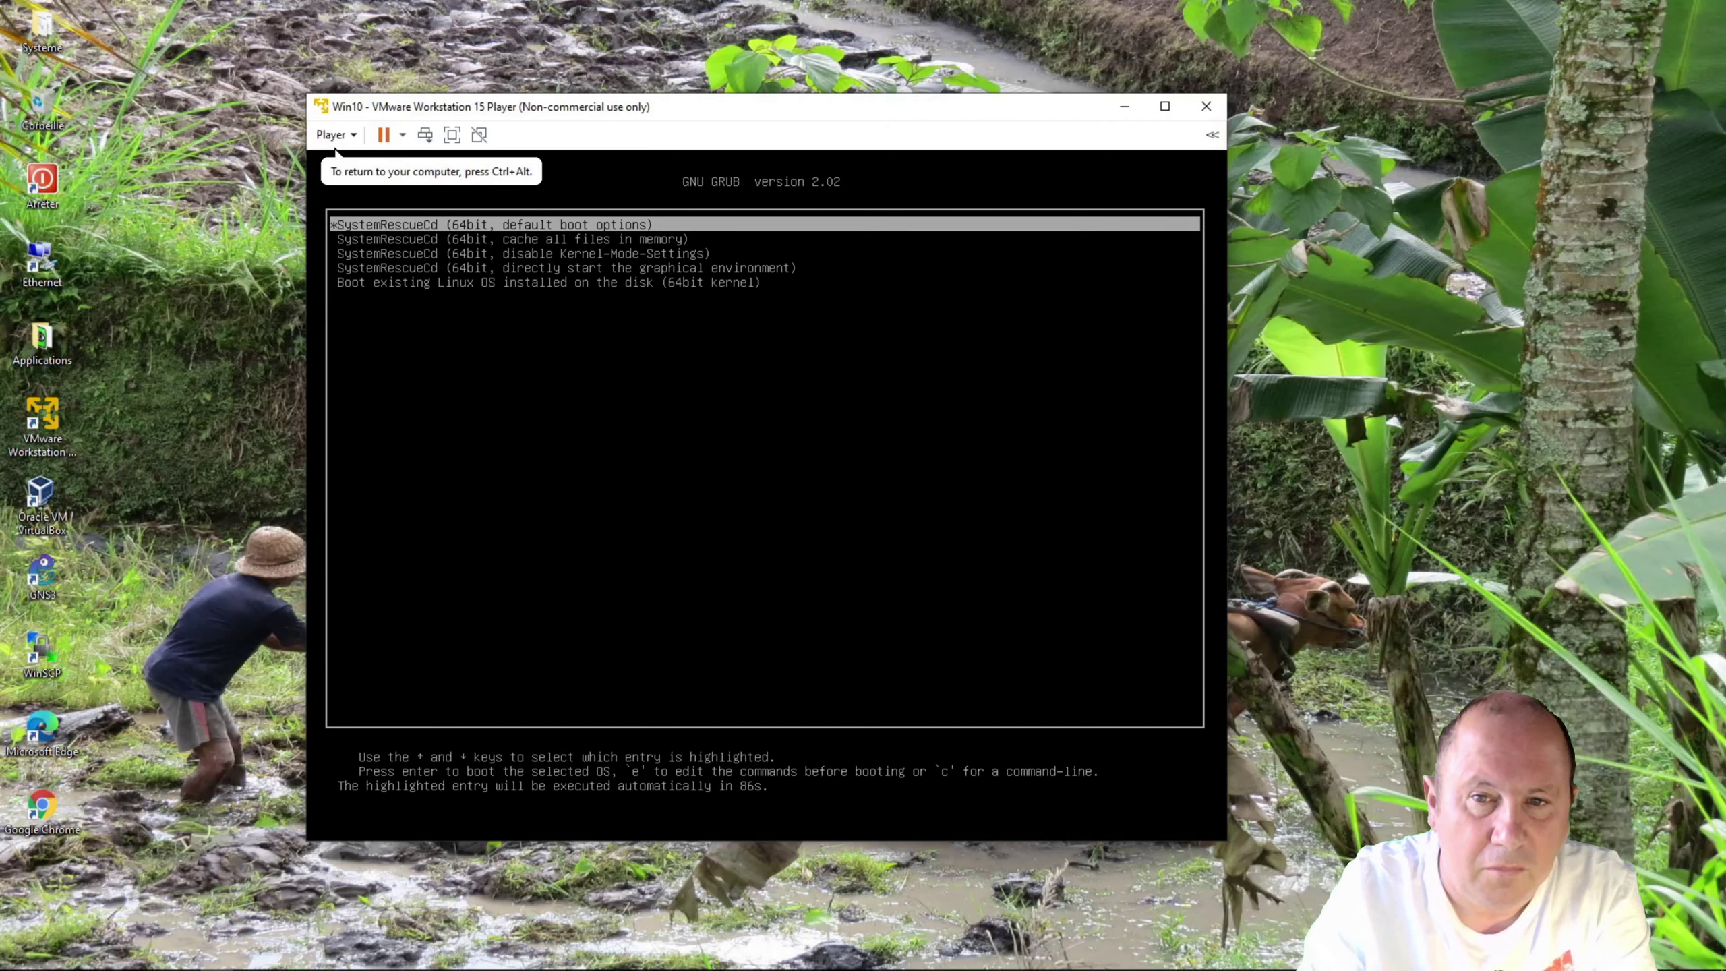
pyautogui.hotkey('ctrl', 'alt')
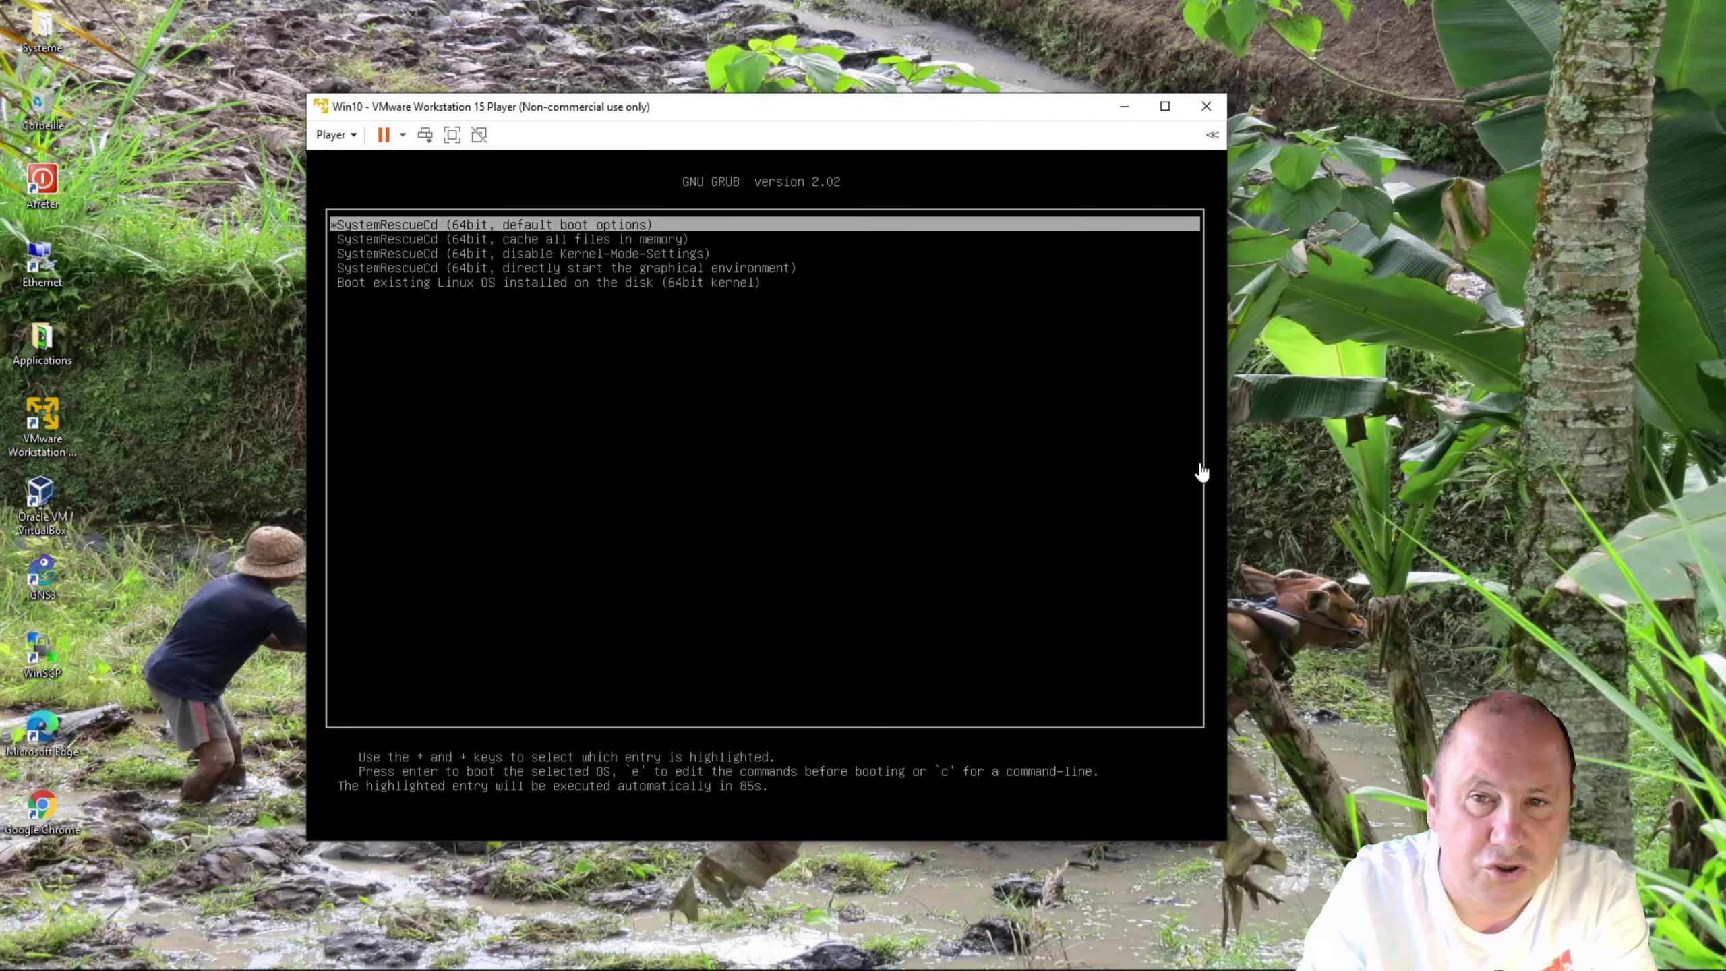
pyautogui.click(1207, 108)
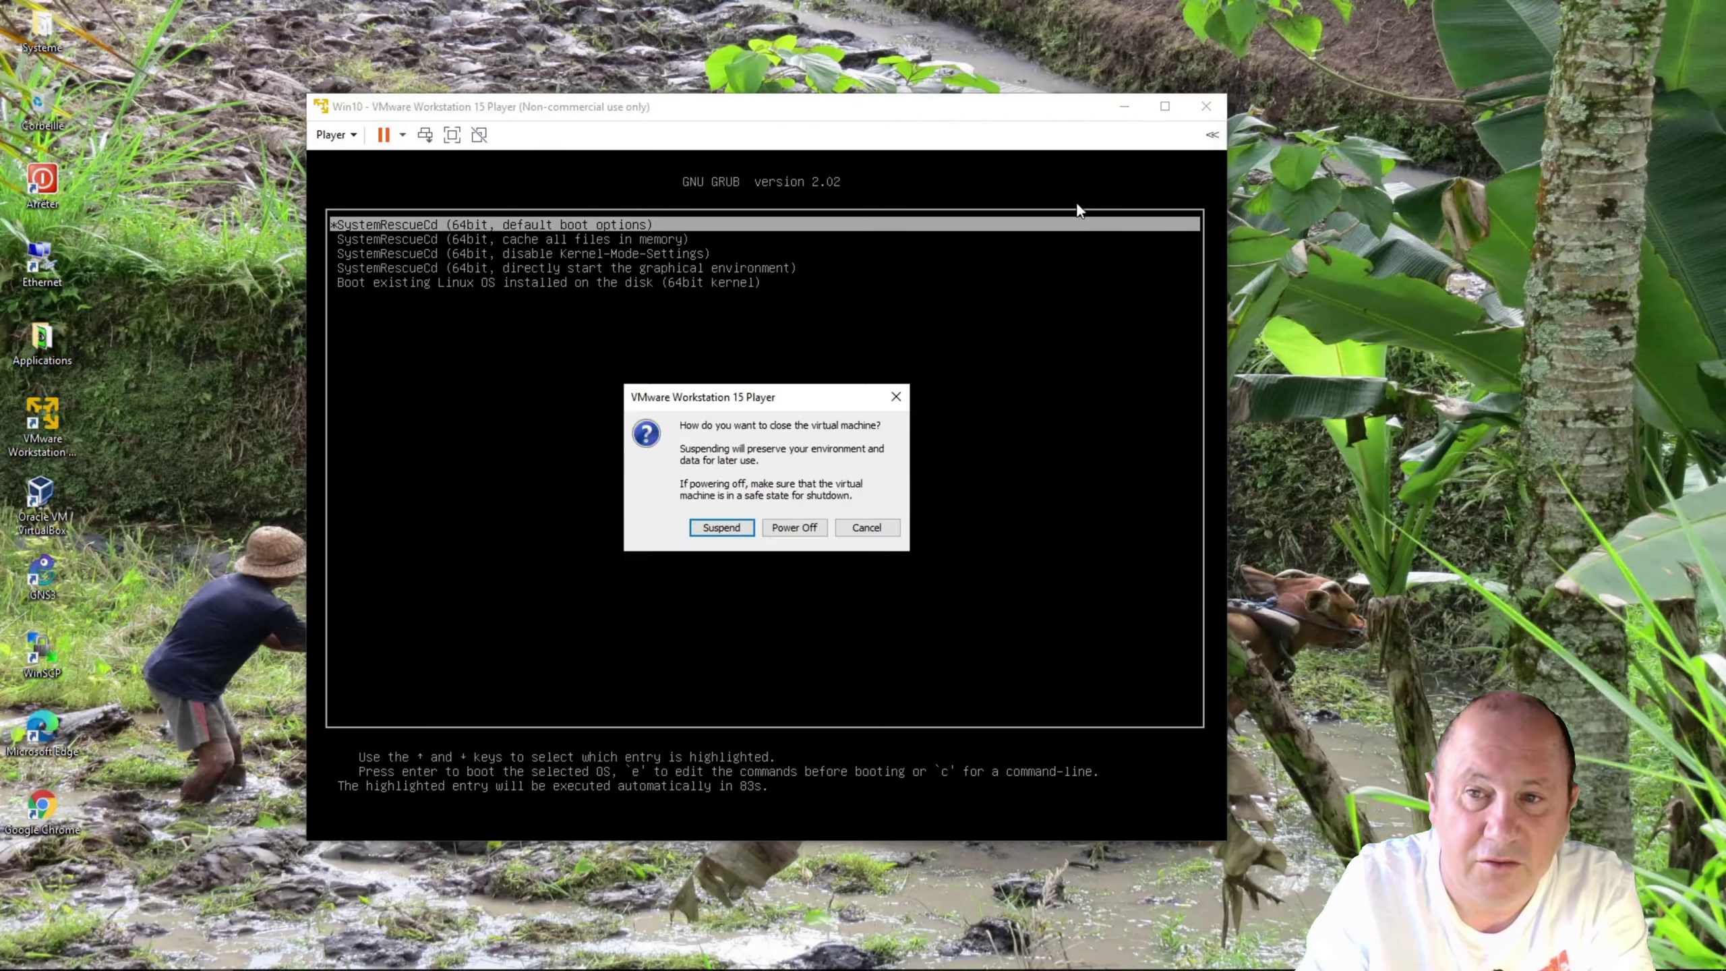
pyautogui.click(789, 529)
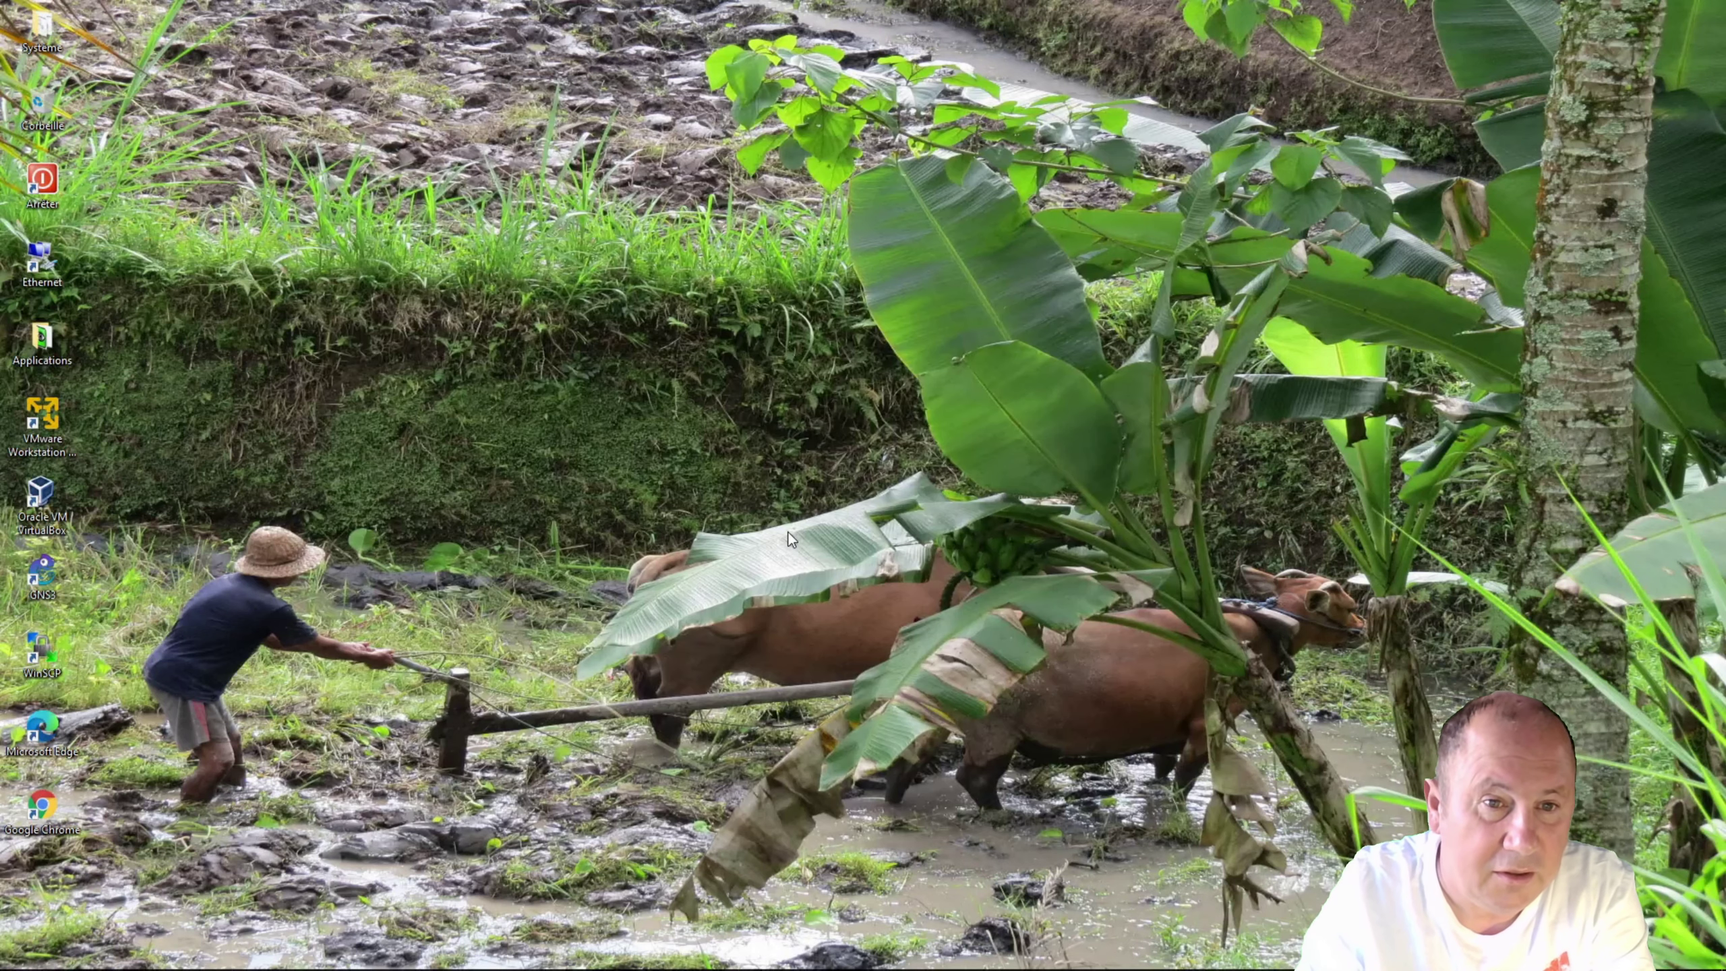
# Step: Reopen VMware Workstation 15 Player and select the Win10 virtual machine without starting it
pyautogui.rightClick(56, 437)
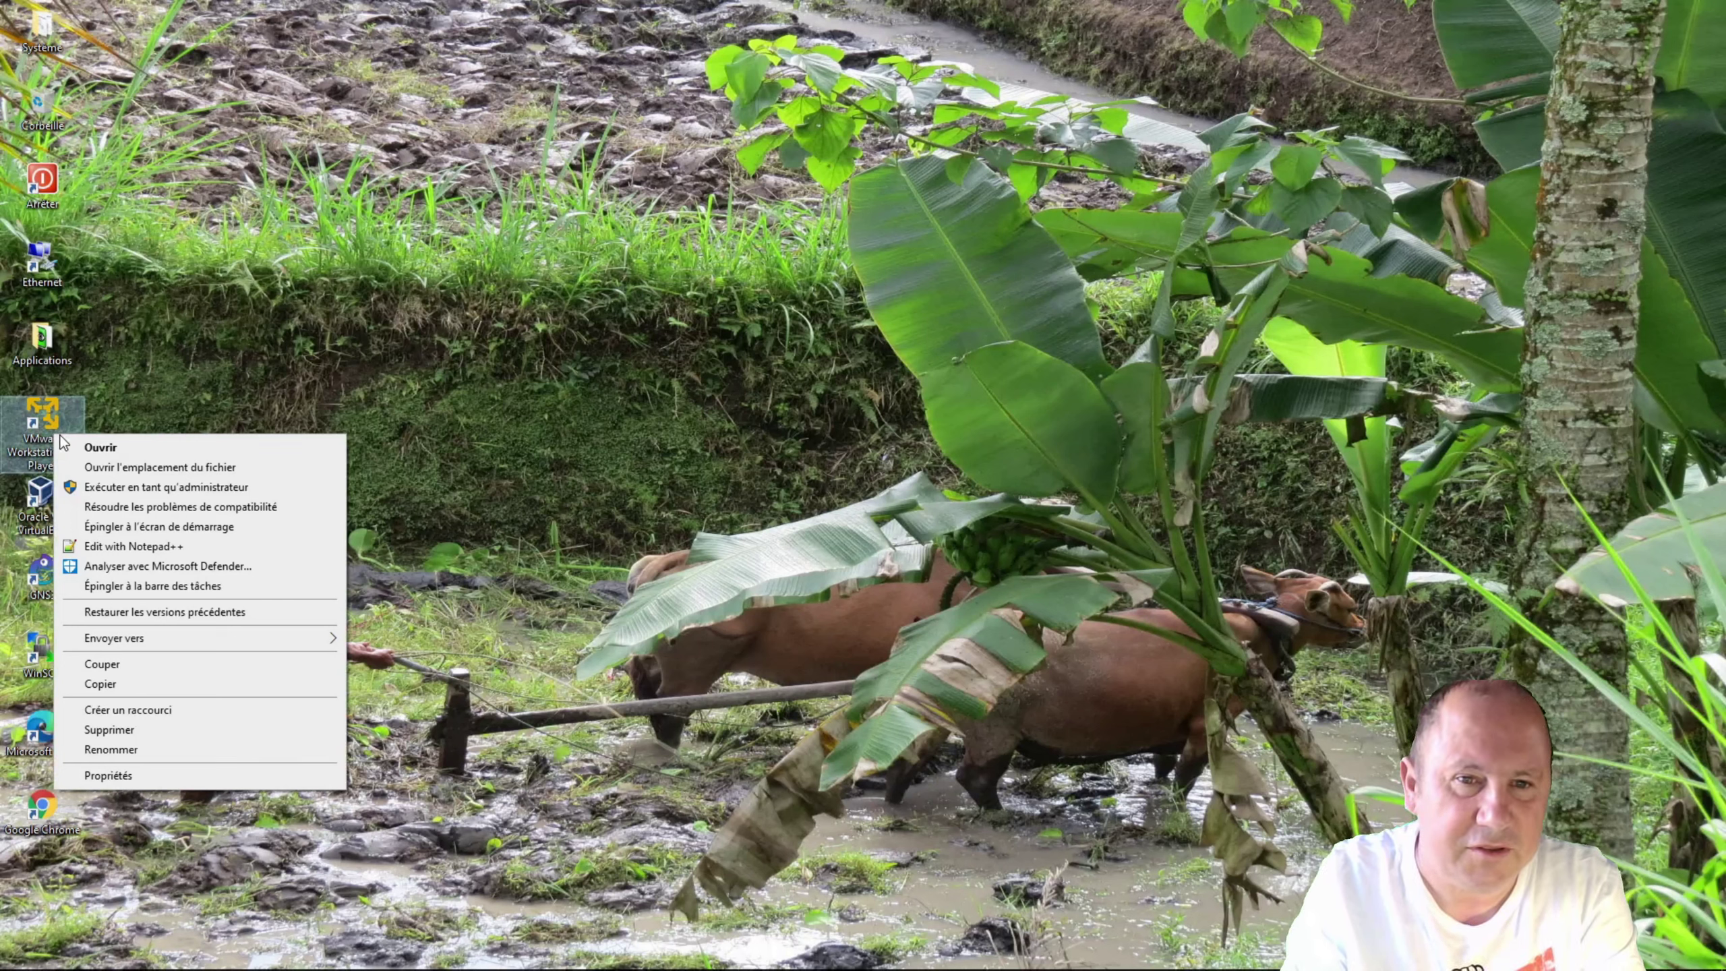
pyautogui.click(58, 428)
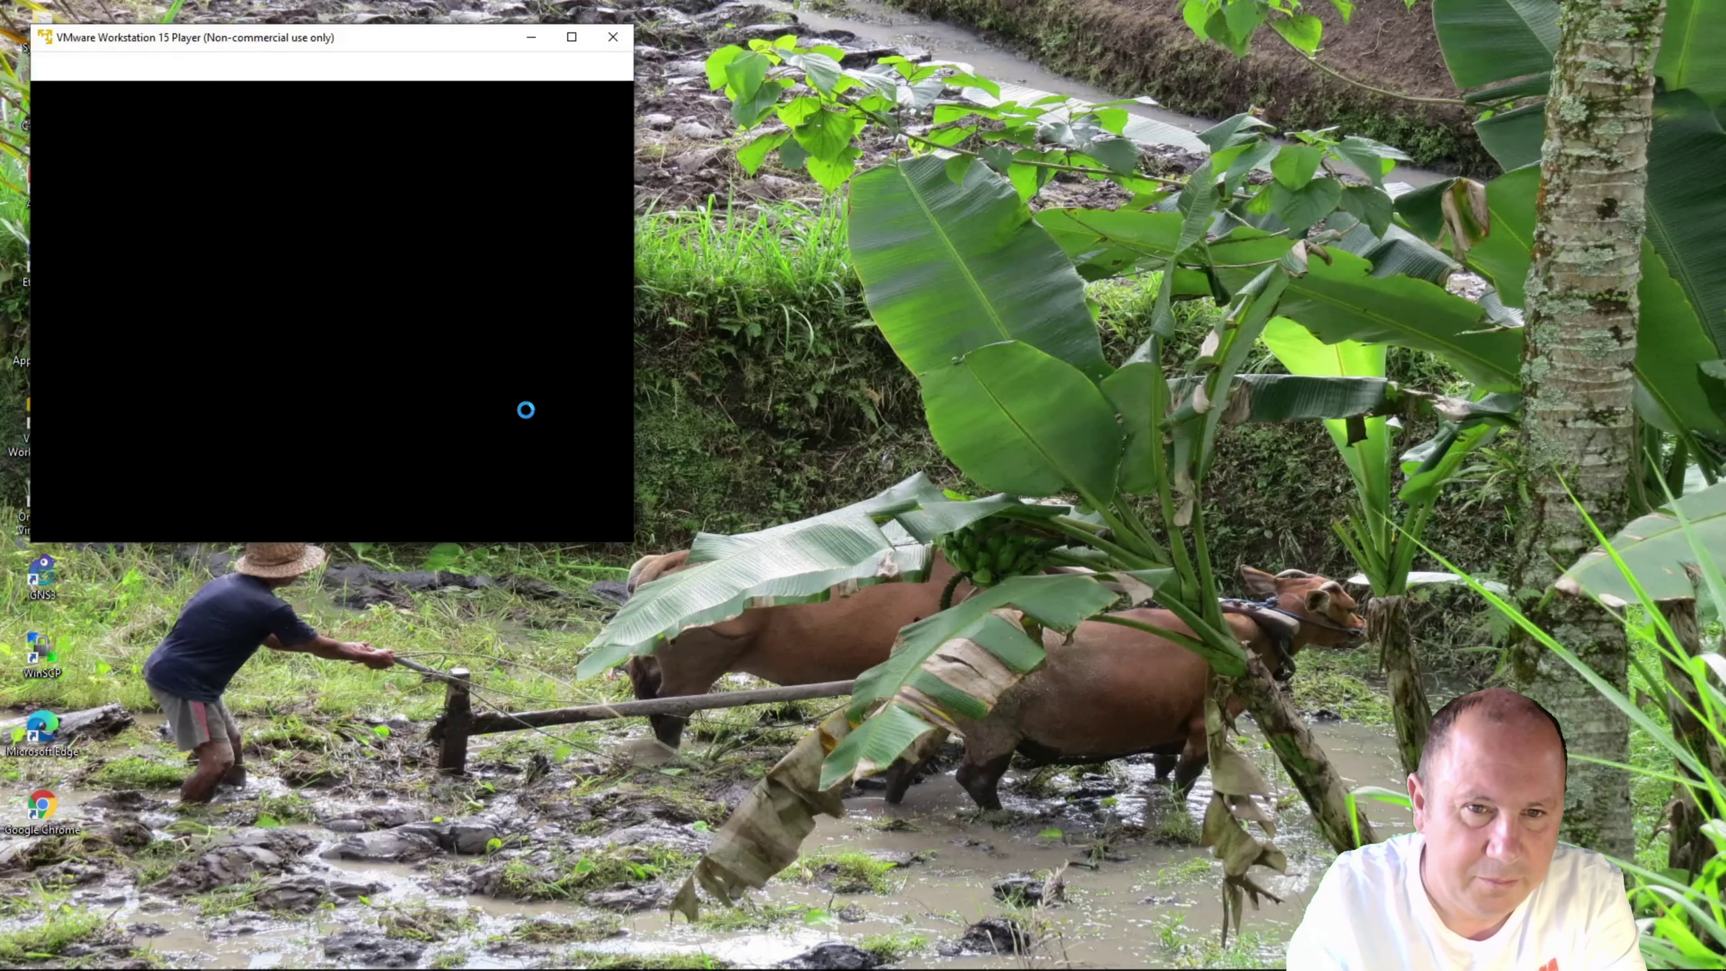
pyautogui.moveTo(389, 52); pyautogui.dragTo(823, 111)
pyautogui.click(528, 215)
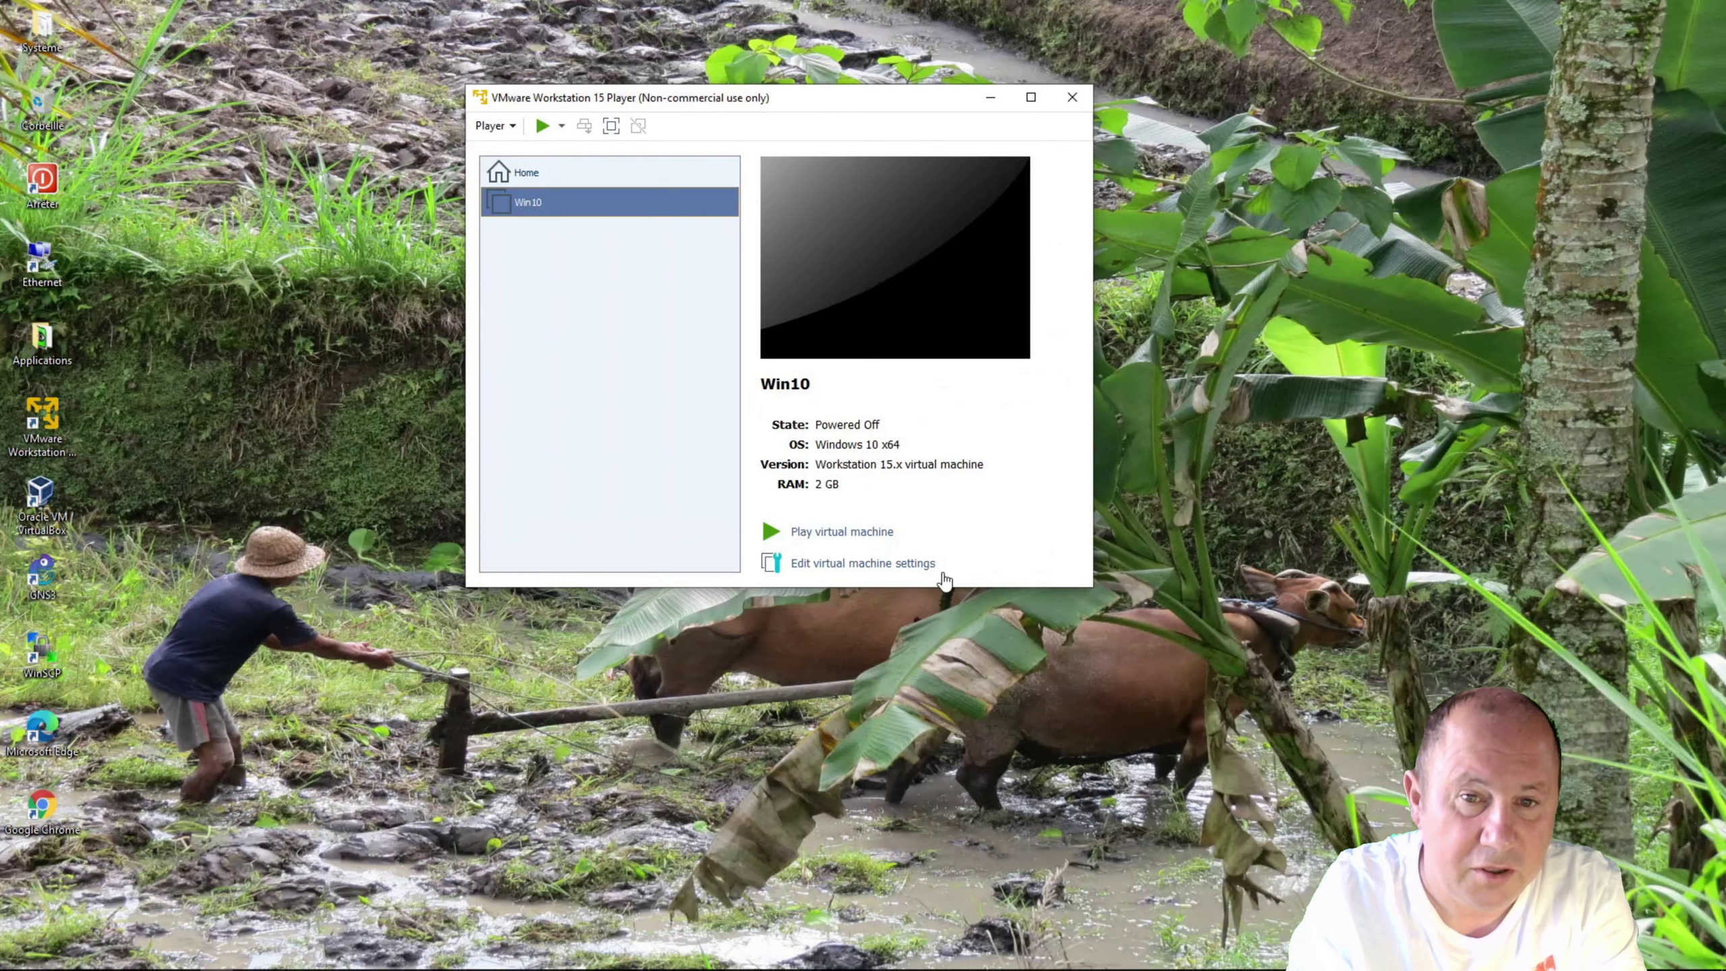
# Step: Open the Win10 virtual machine settings and check the full path of its hard disk file
pyautogui.click(882, 565)
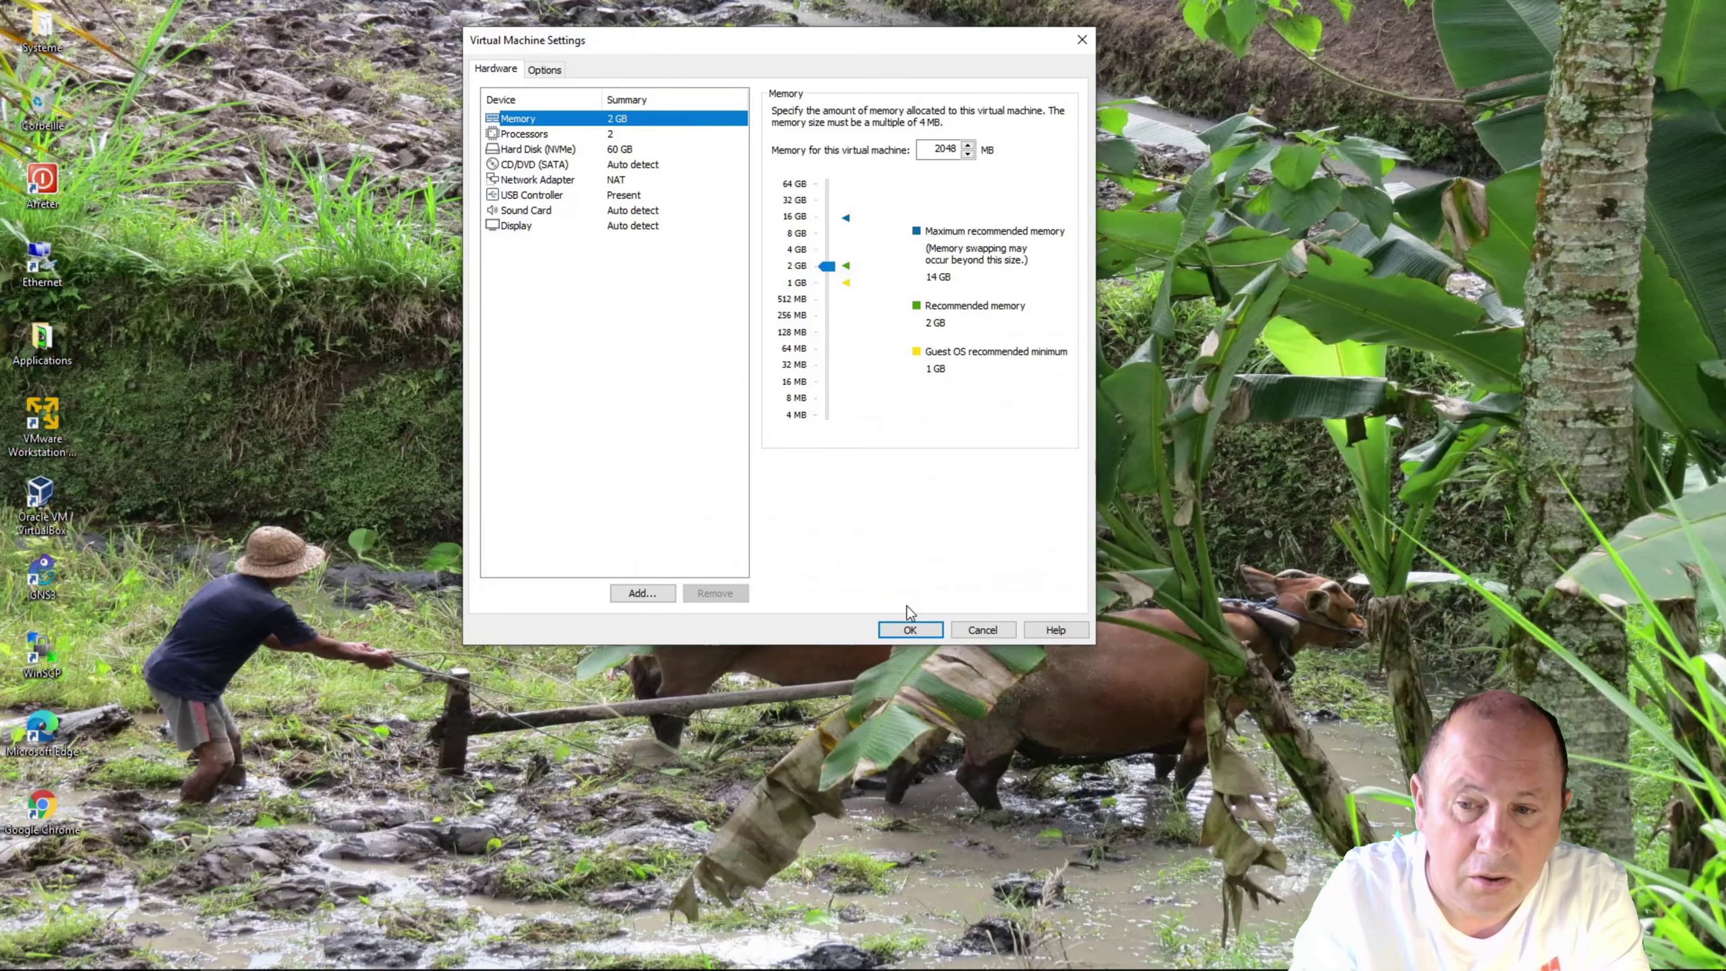
pyautogui.click(512, 151)
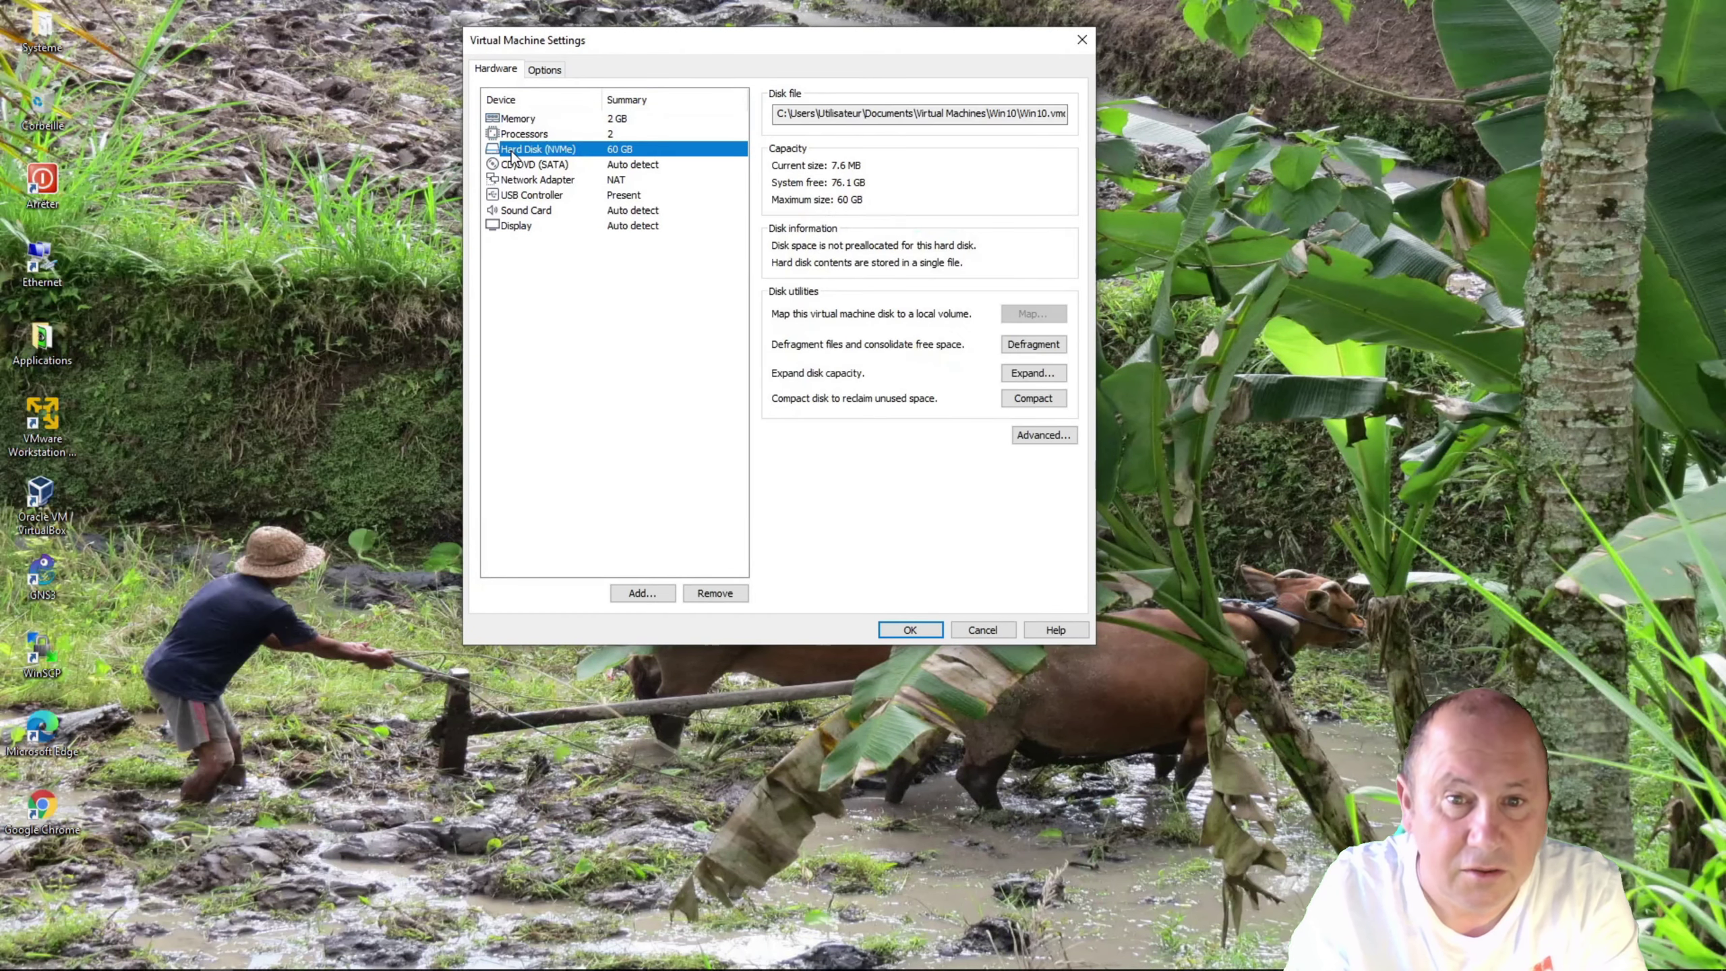
pyautogui.press('Tab')
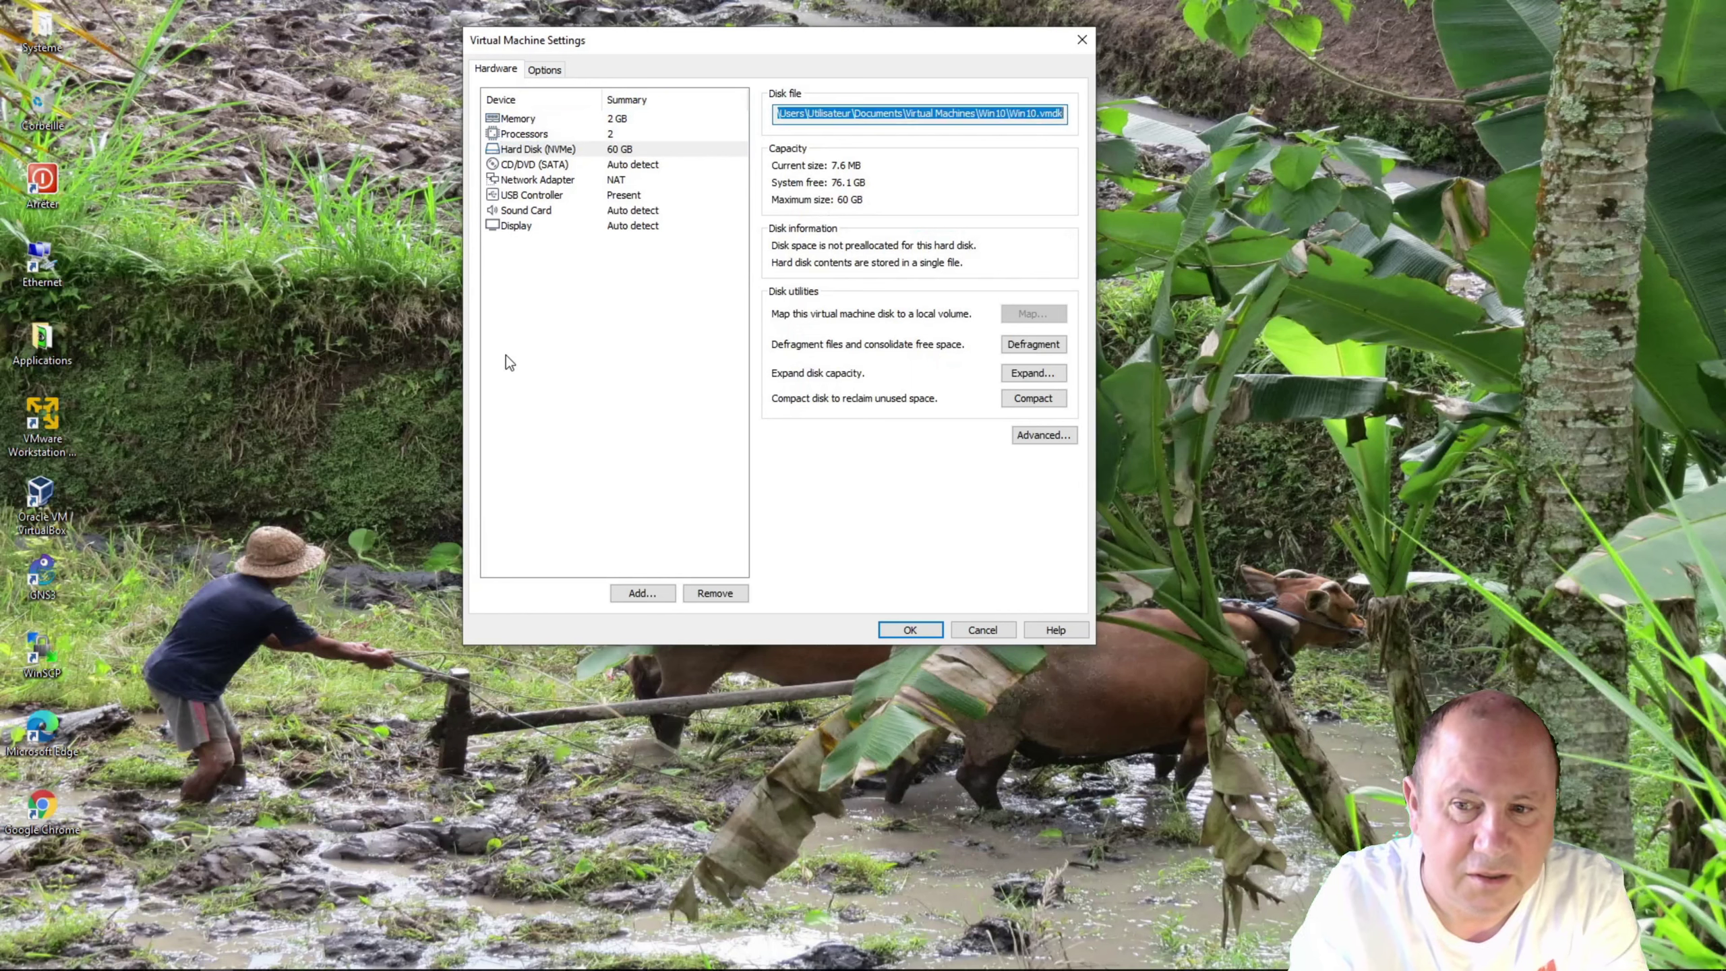
pyautogui.click(562, 350)
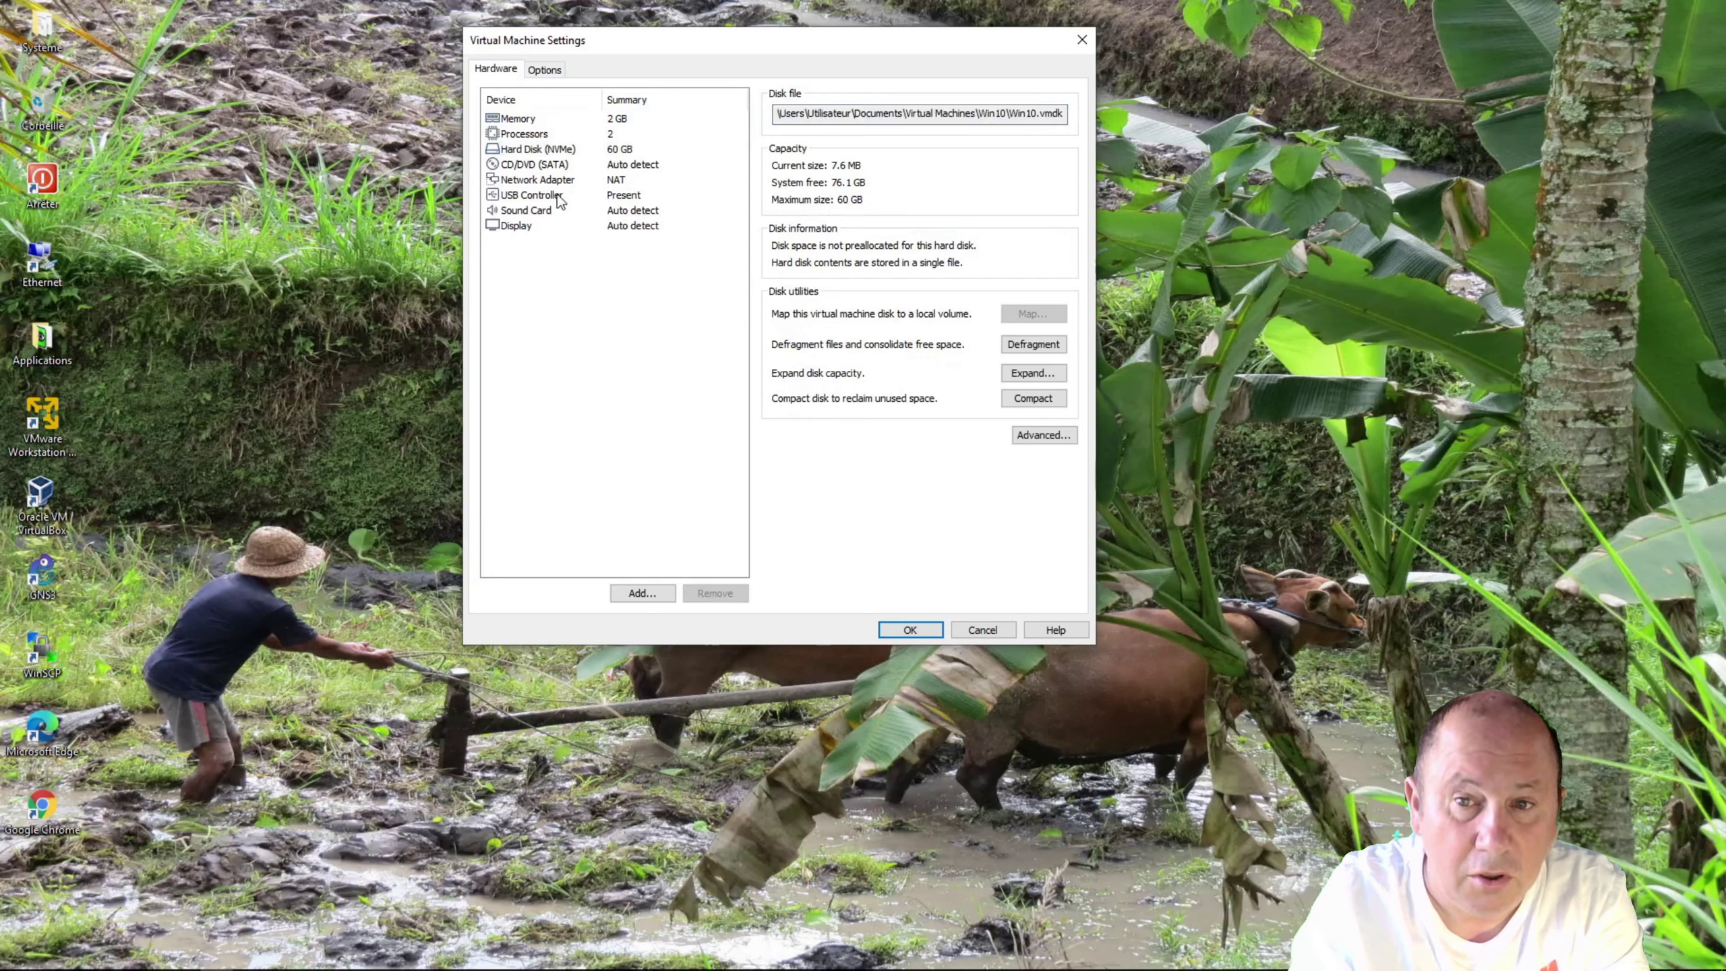
# Step: Copy the working directory path from the virtual machine's general options and close the settings without saving changes
pyautogui.click(537, 70)
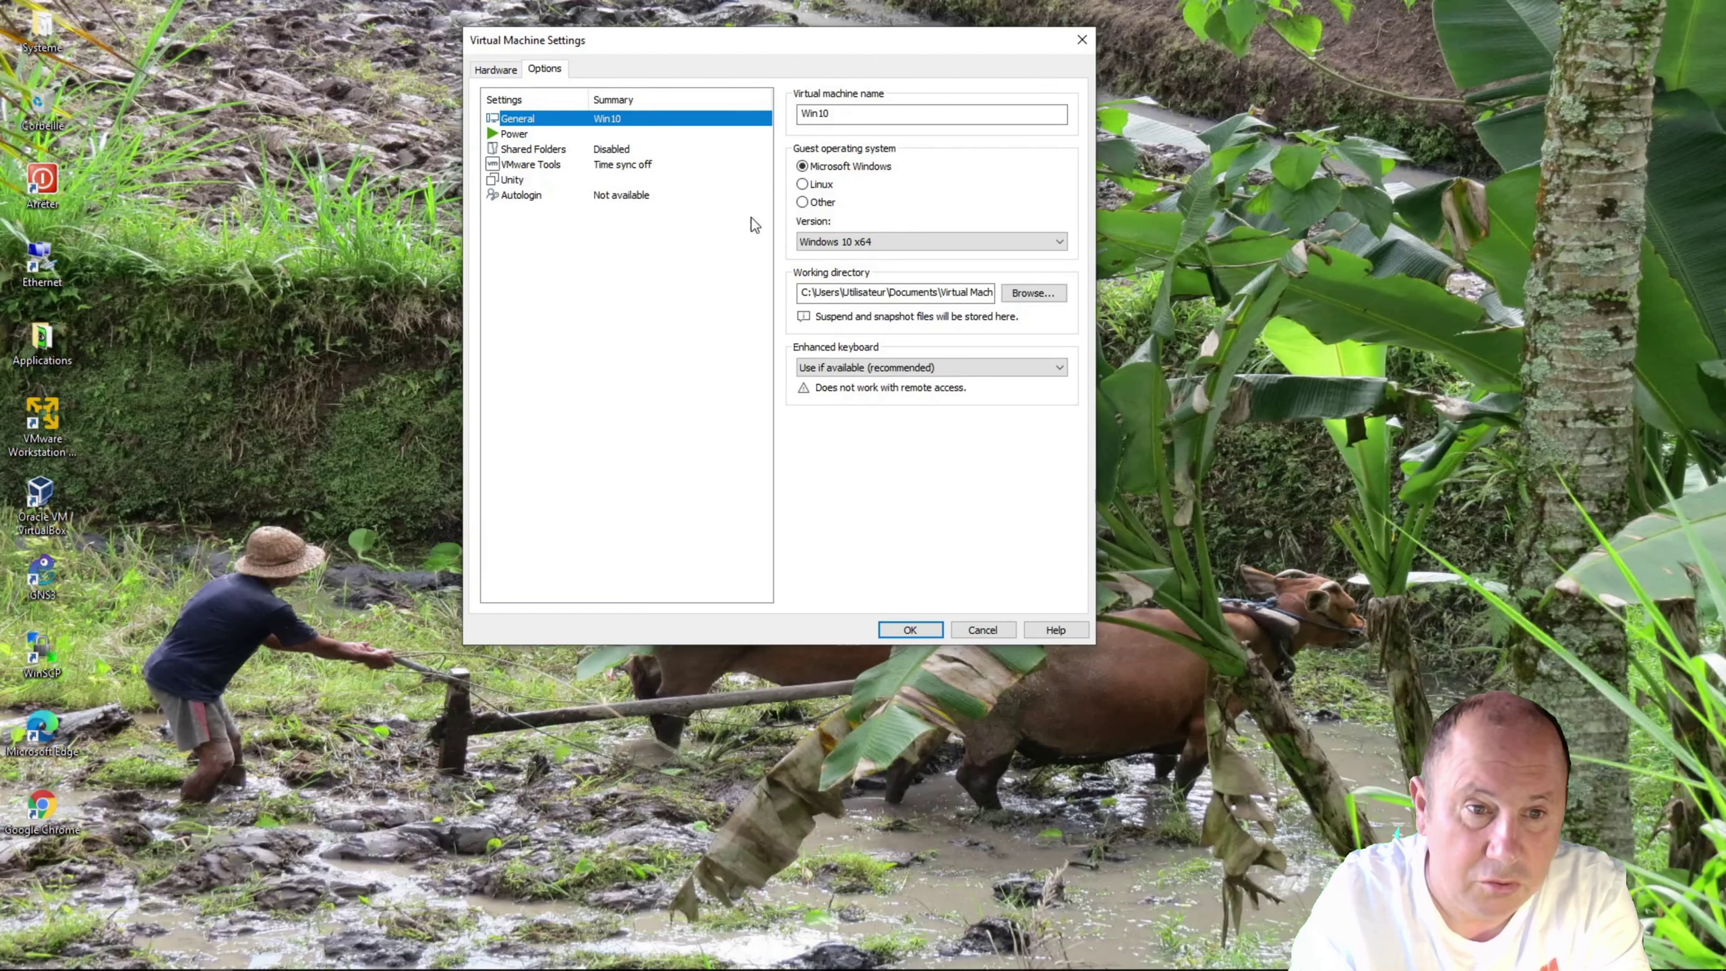
pyautogui.moveTo(800, 292); pyautogui.dragTo(994, 294)
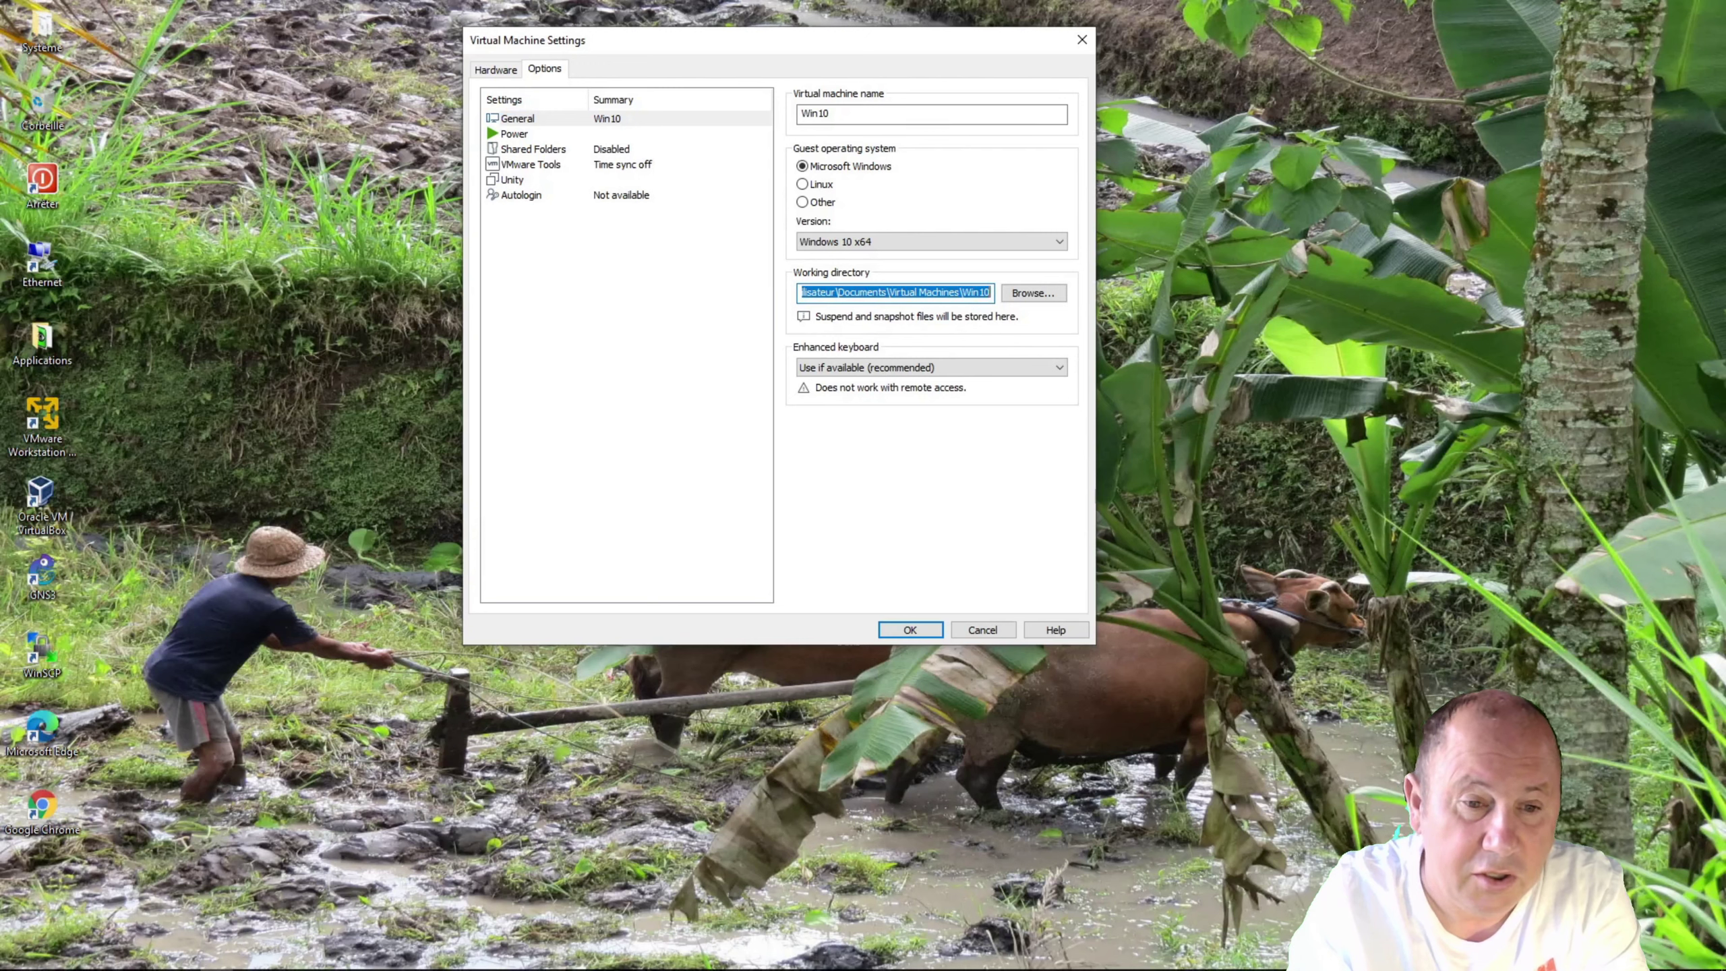
pyautogui.rightClick(954, 292)
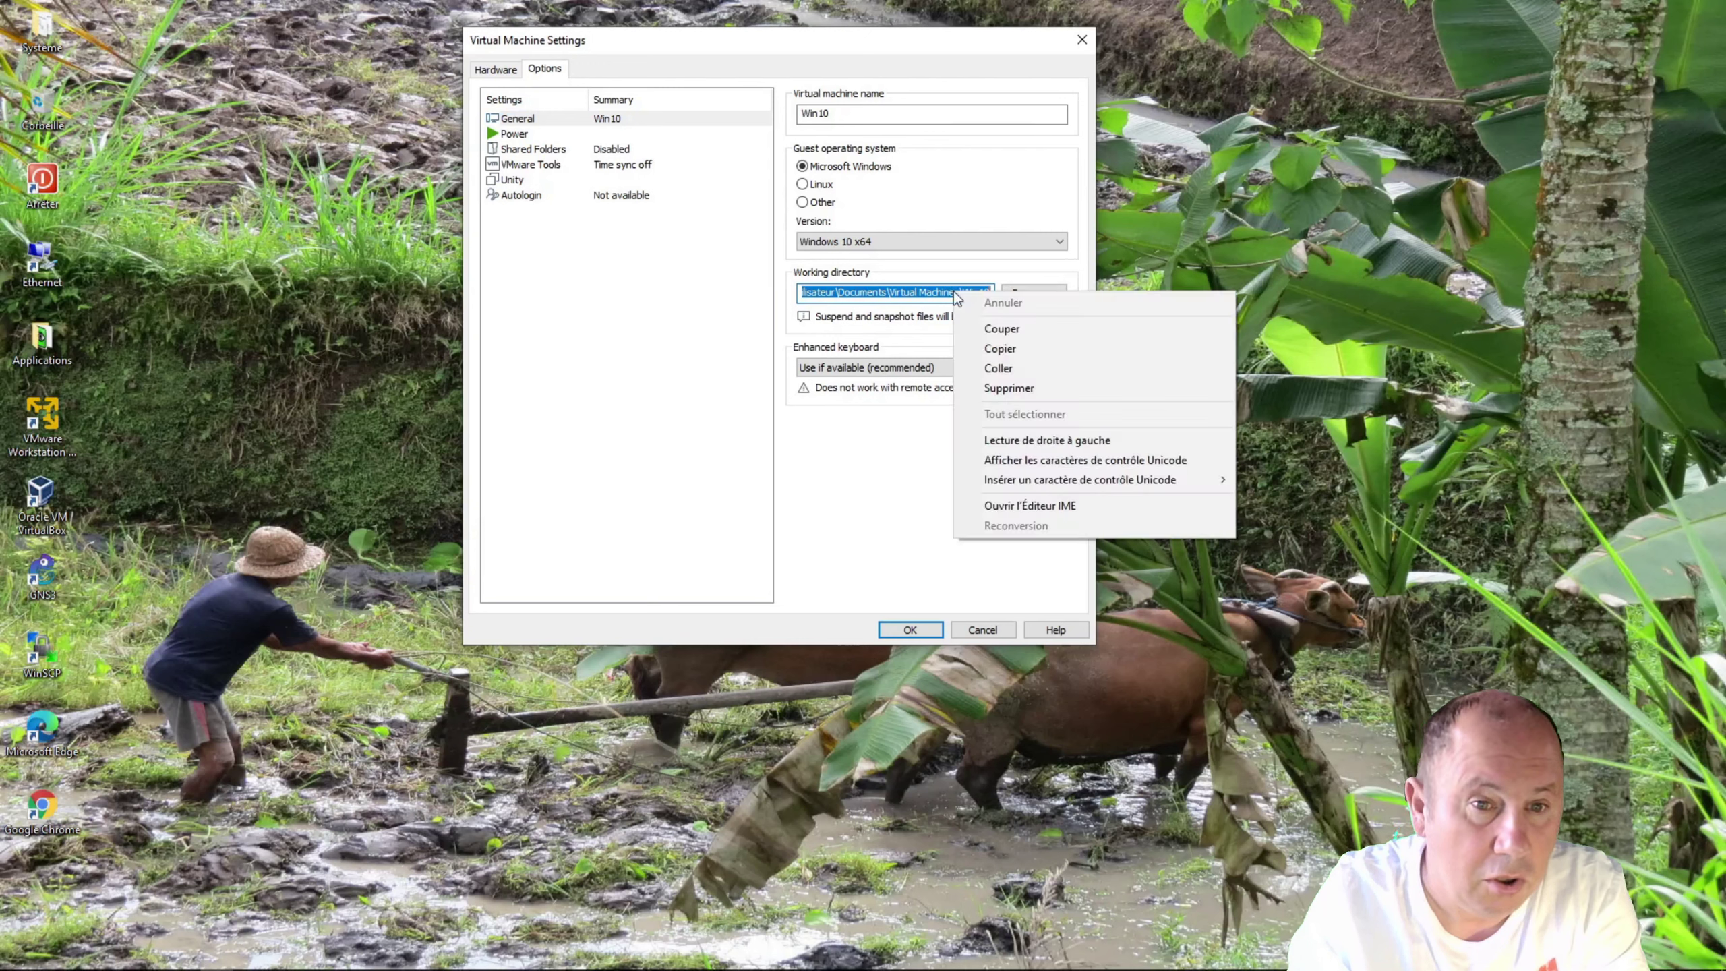
pyautogui.click(1002, 349)
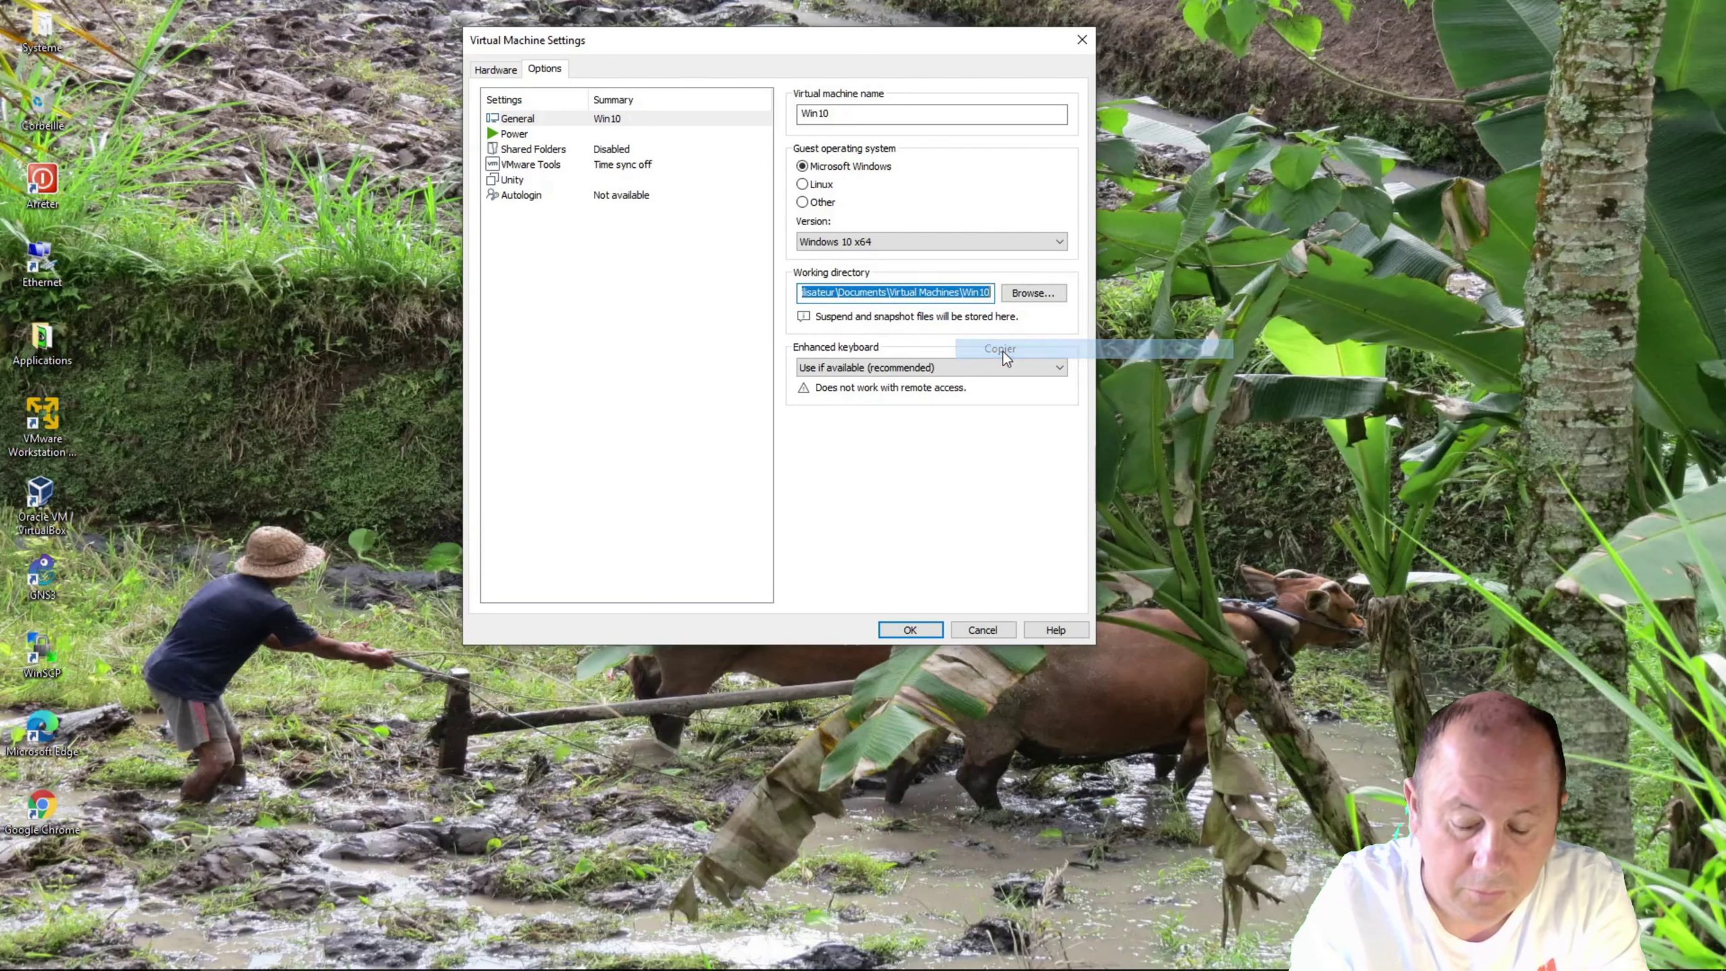
pyautogui.click(983, 630)
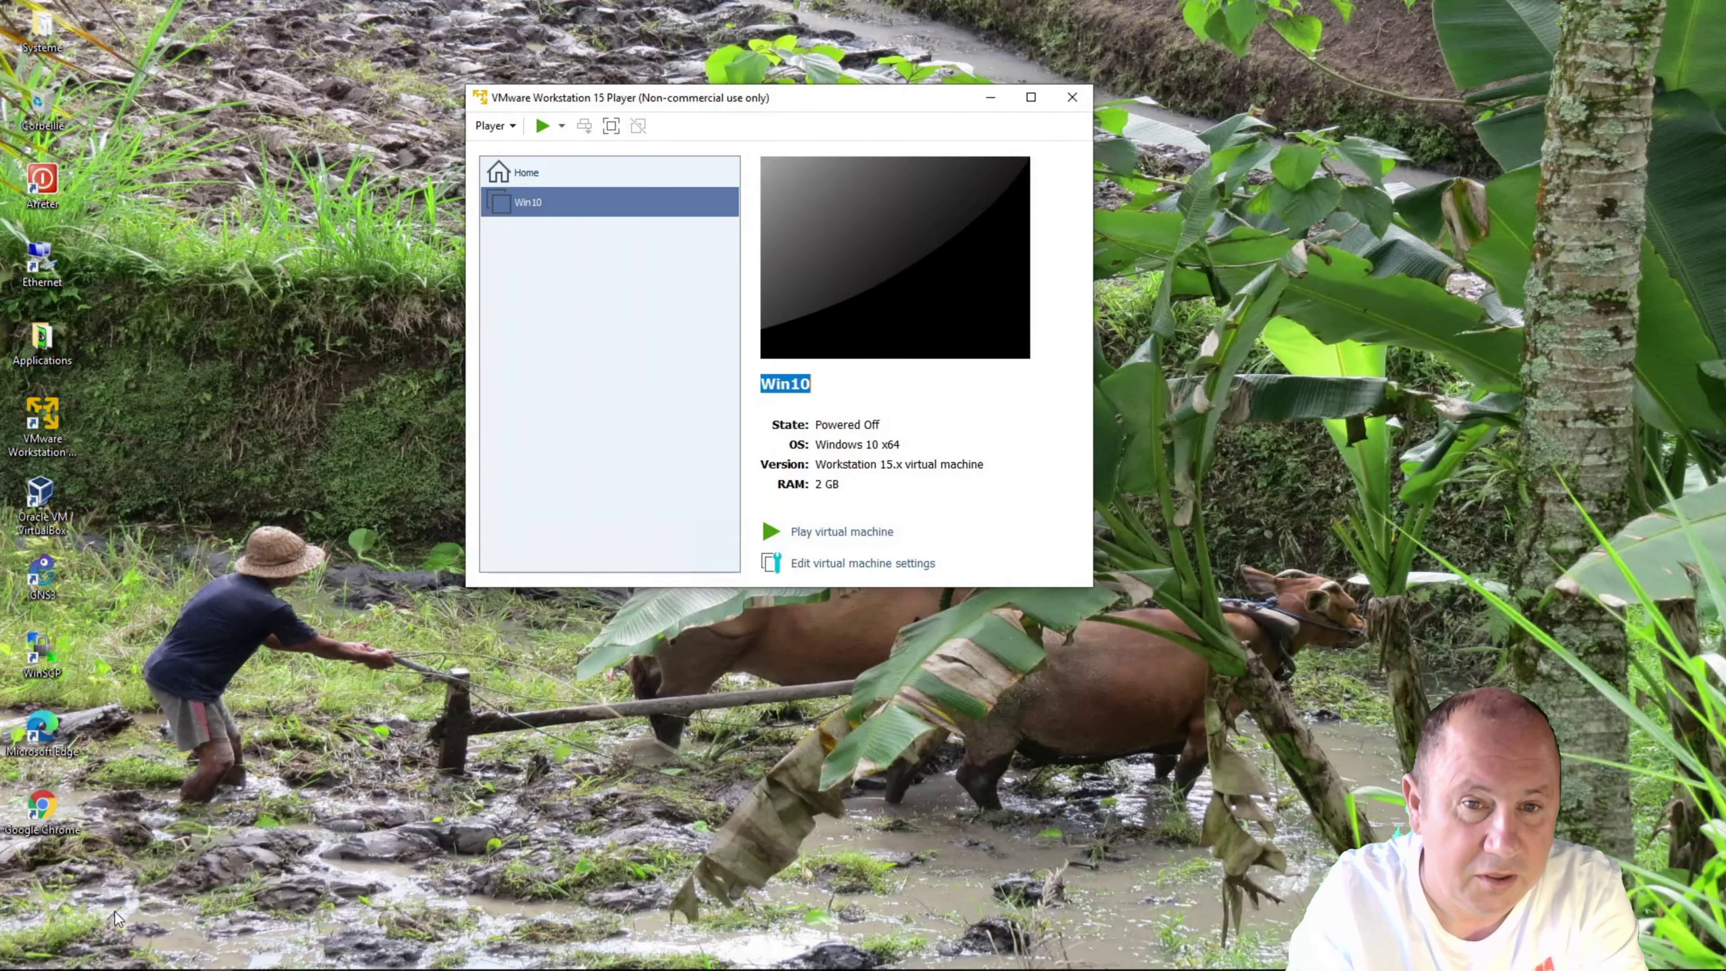
# Step: Open a File Explorer window and go to the copied path C:\Users\Utilisateur\Documents\Virtual Machines\Win10
pyautogui.click(83, 957)
pyautogui.moveTo(1068, 270); pyautogui.dragTo(907, 197)
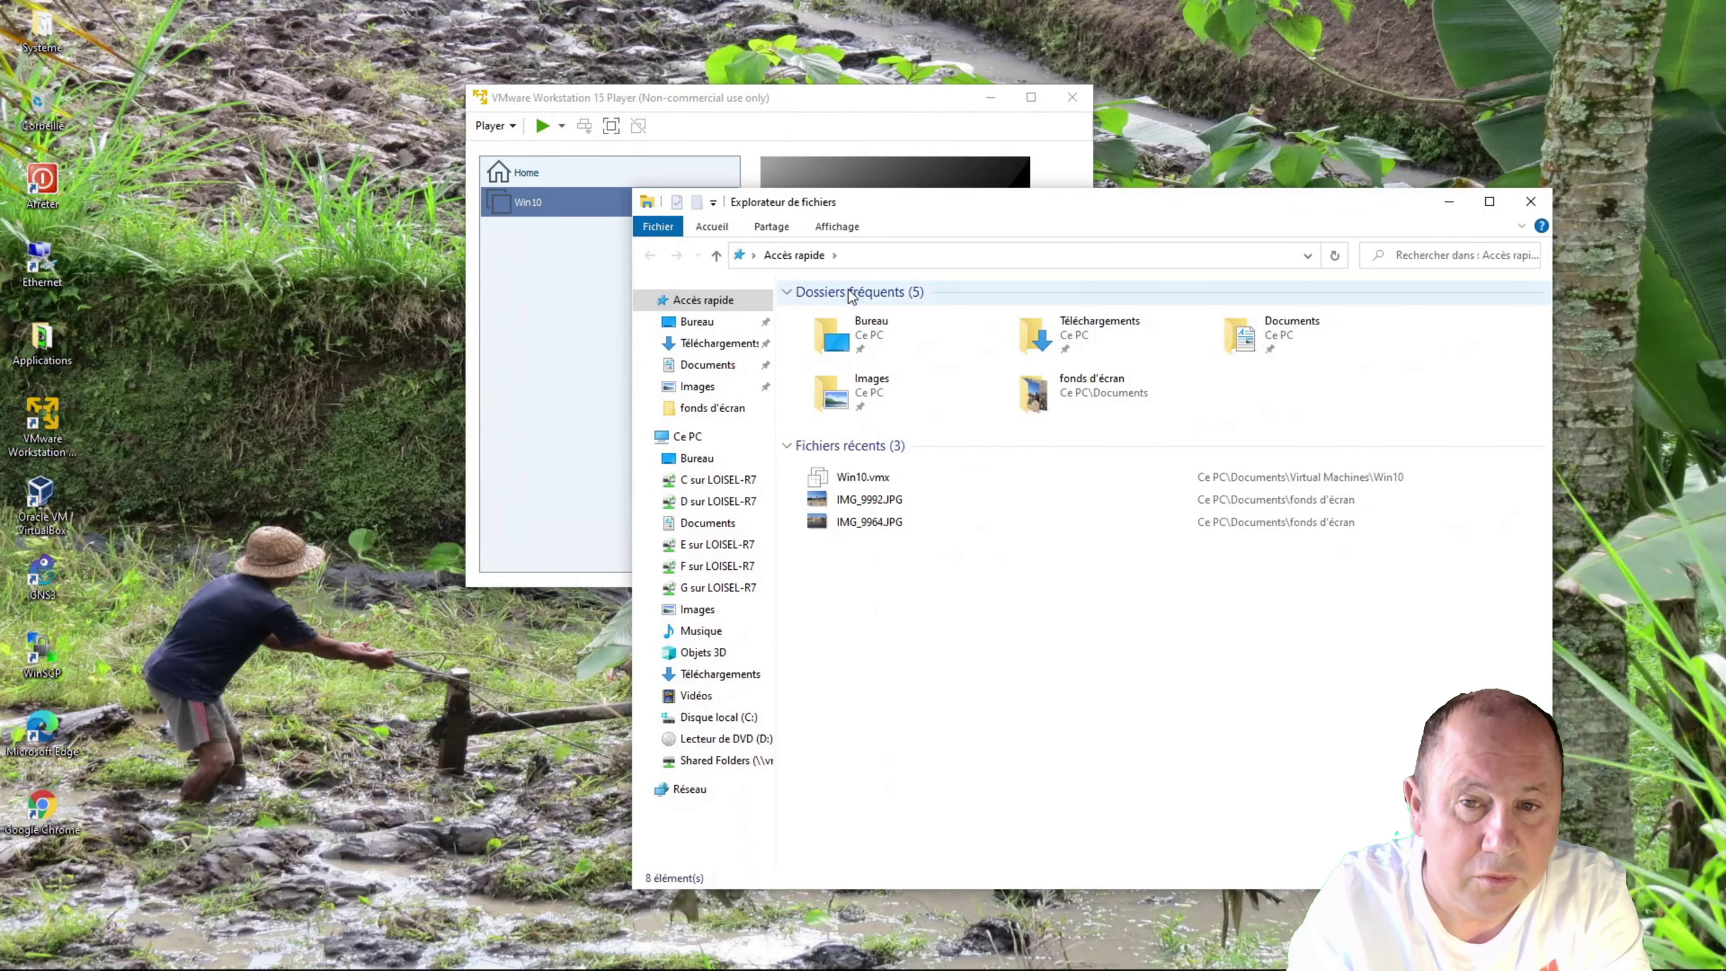
pyautogui.click(852, 256)
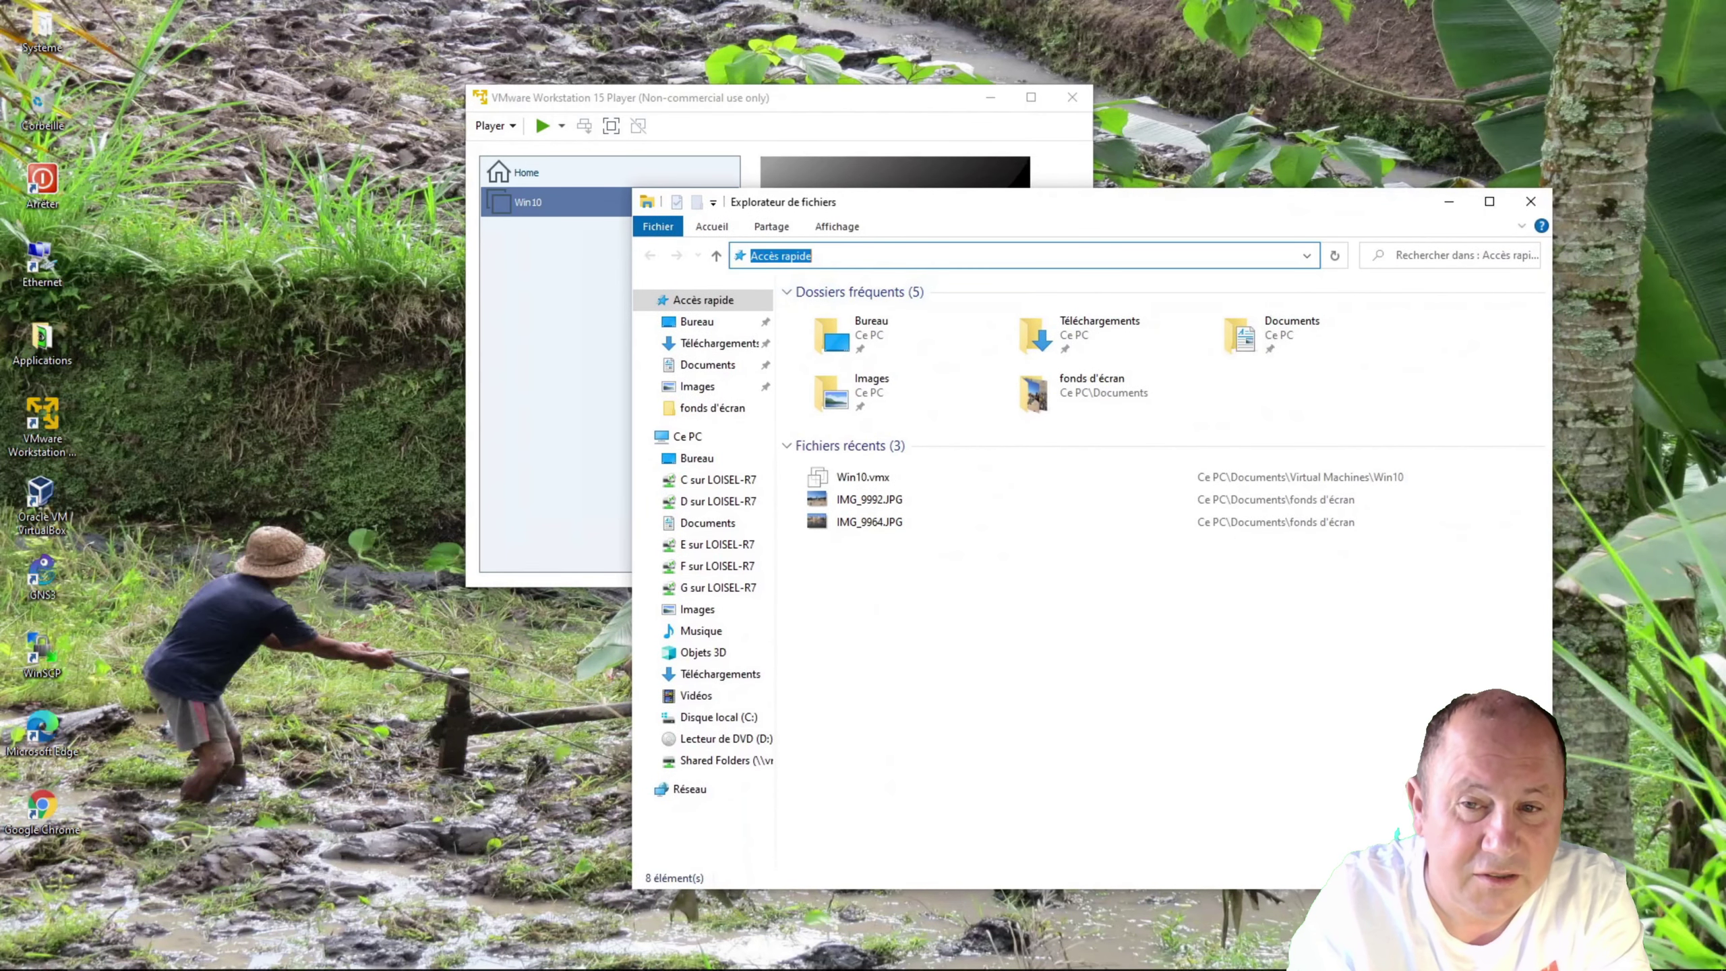
pyautogui.rightClick(852, 256)
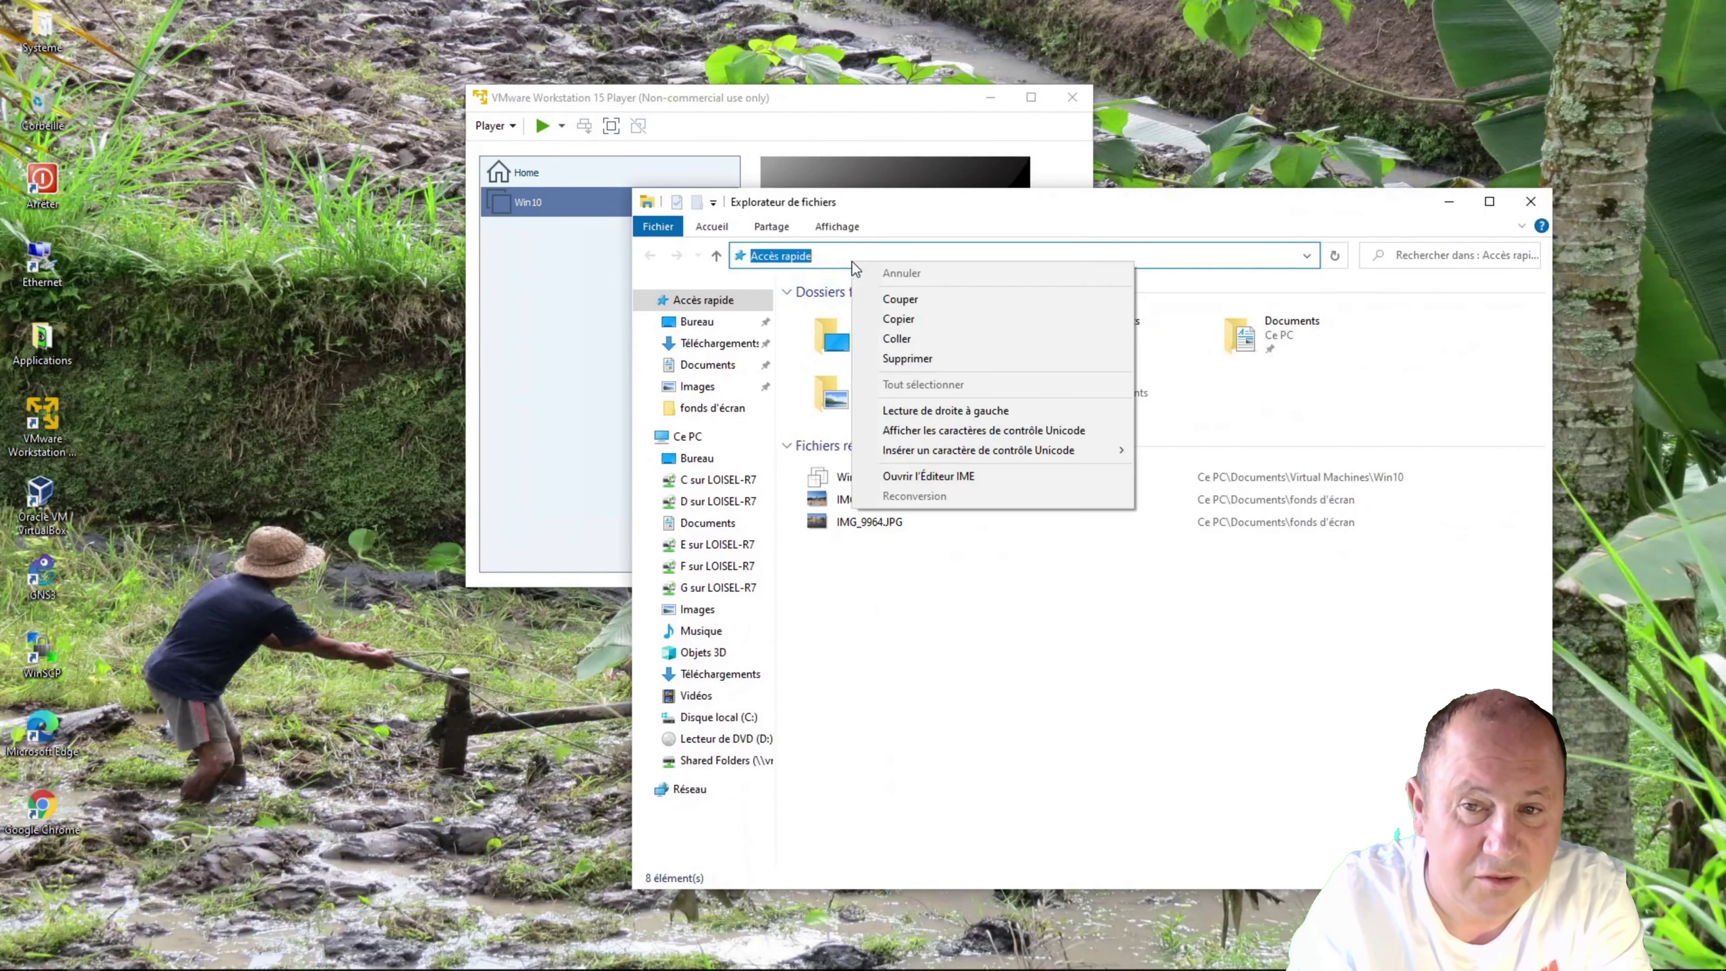
pyautogui.click(897, 338)
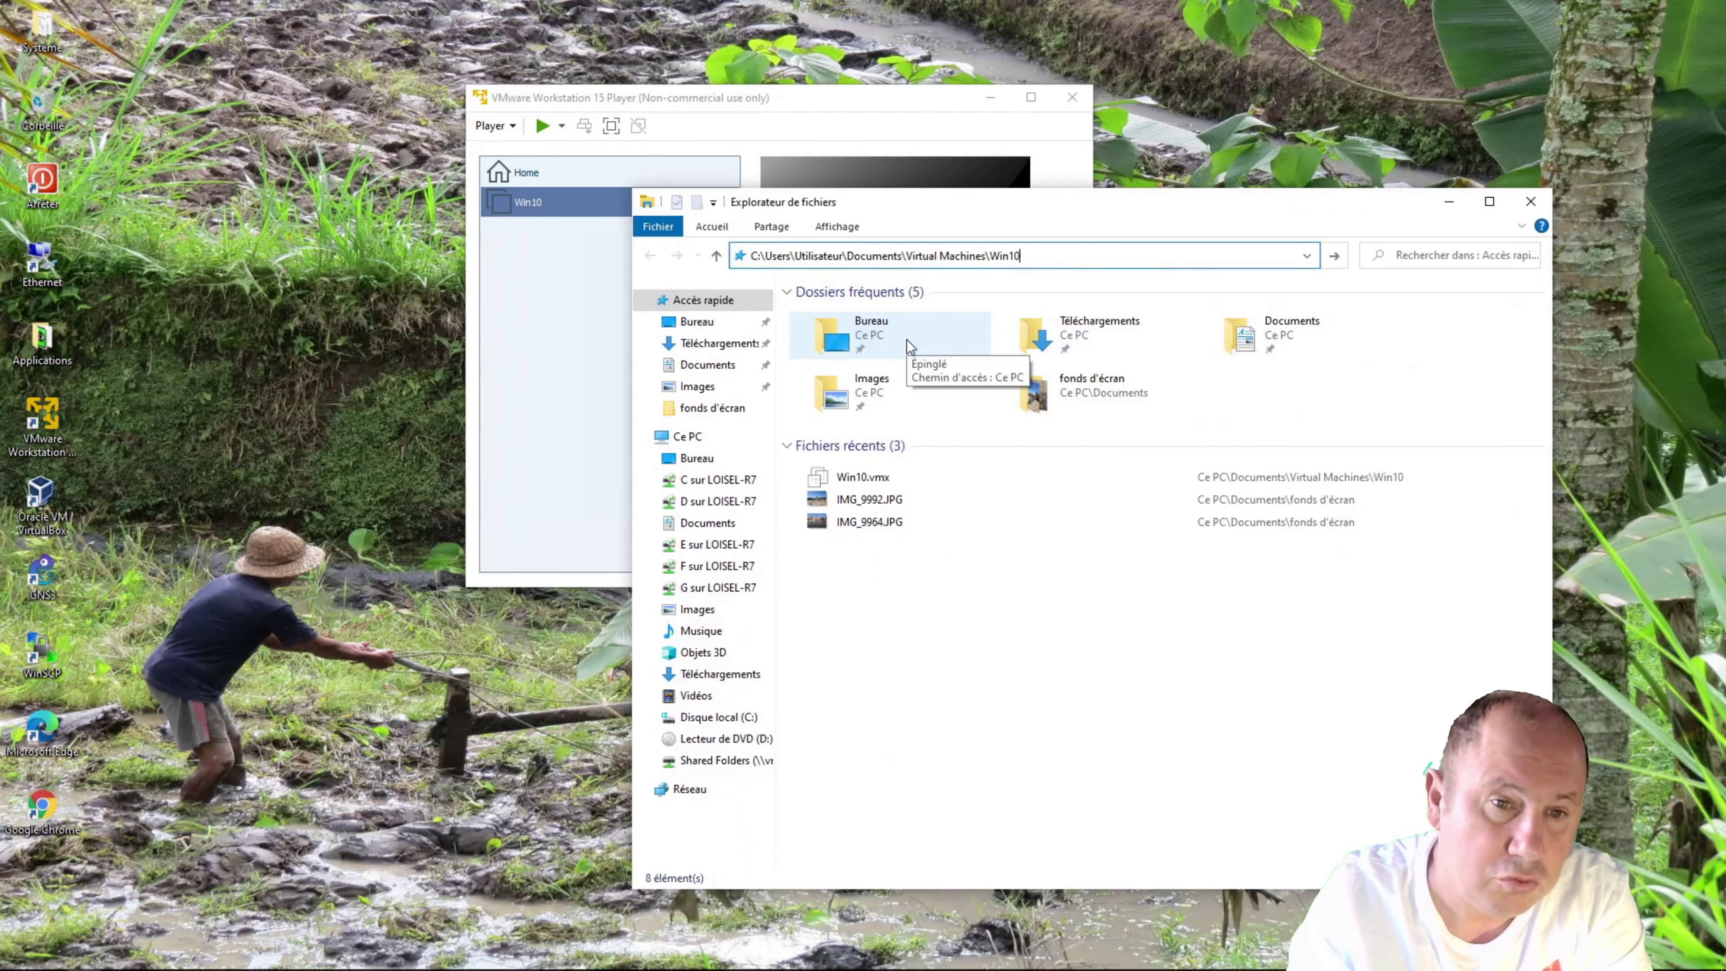
pyautogui.press('Return')
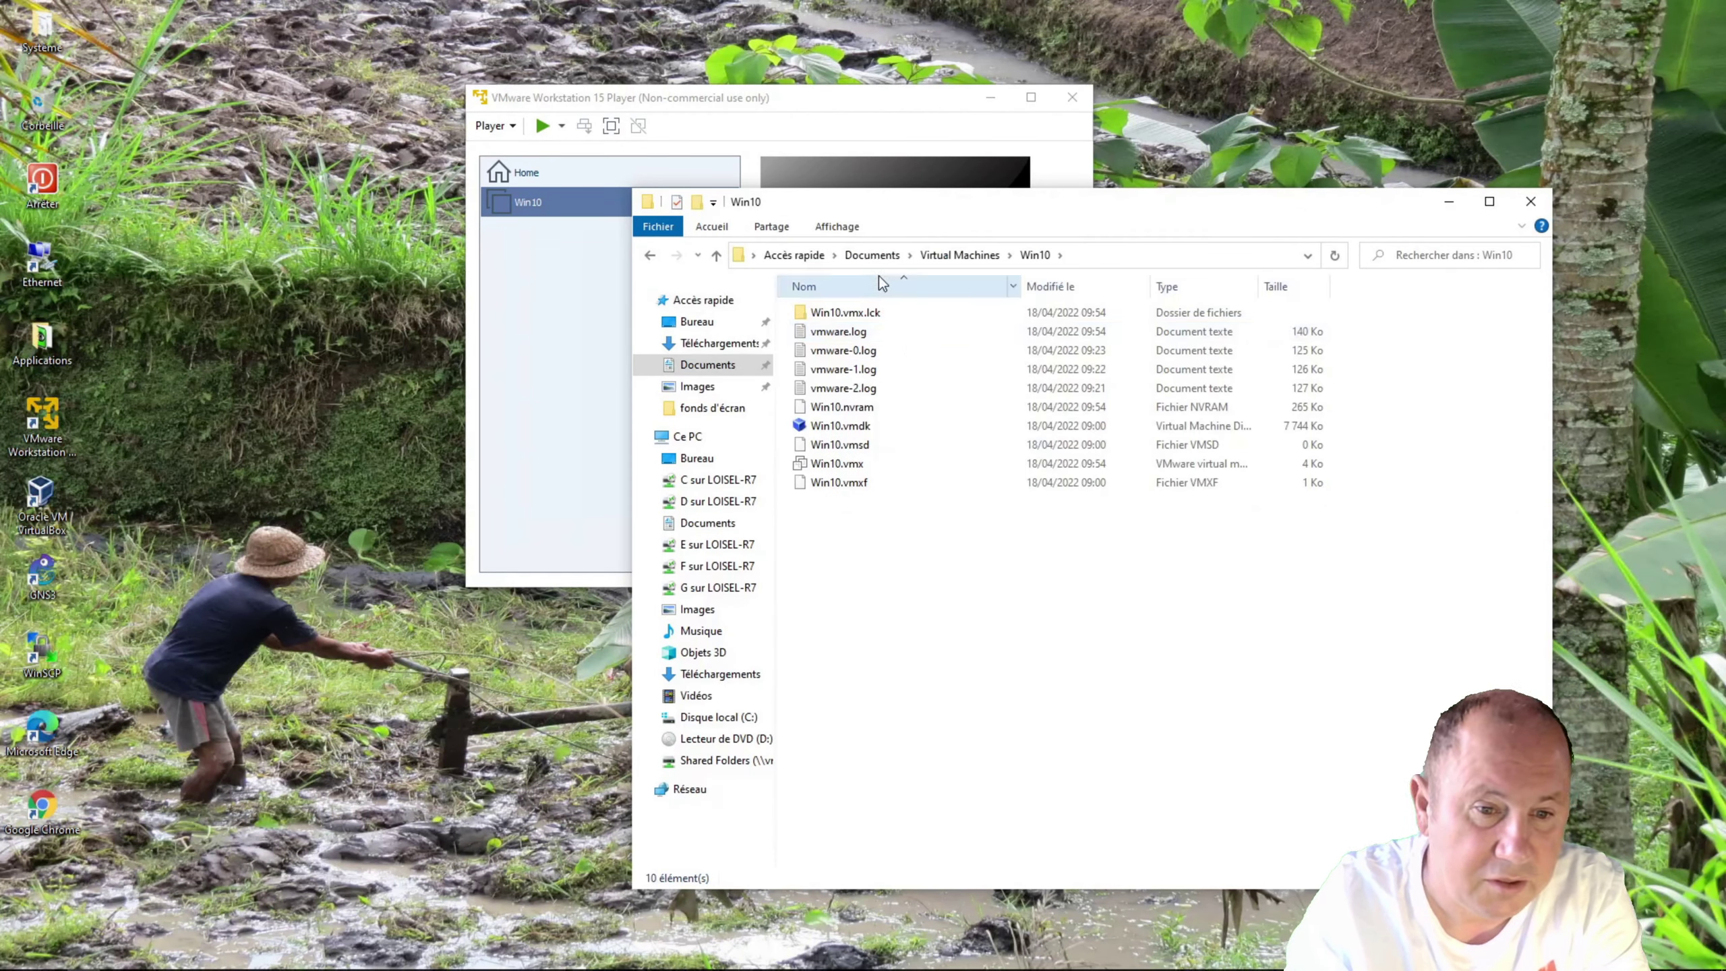
pyautogui.rightClick(827, 469)
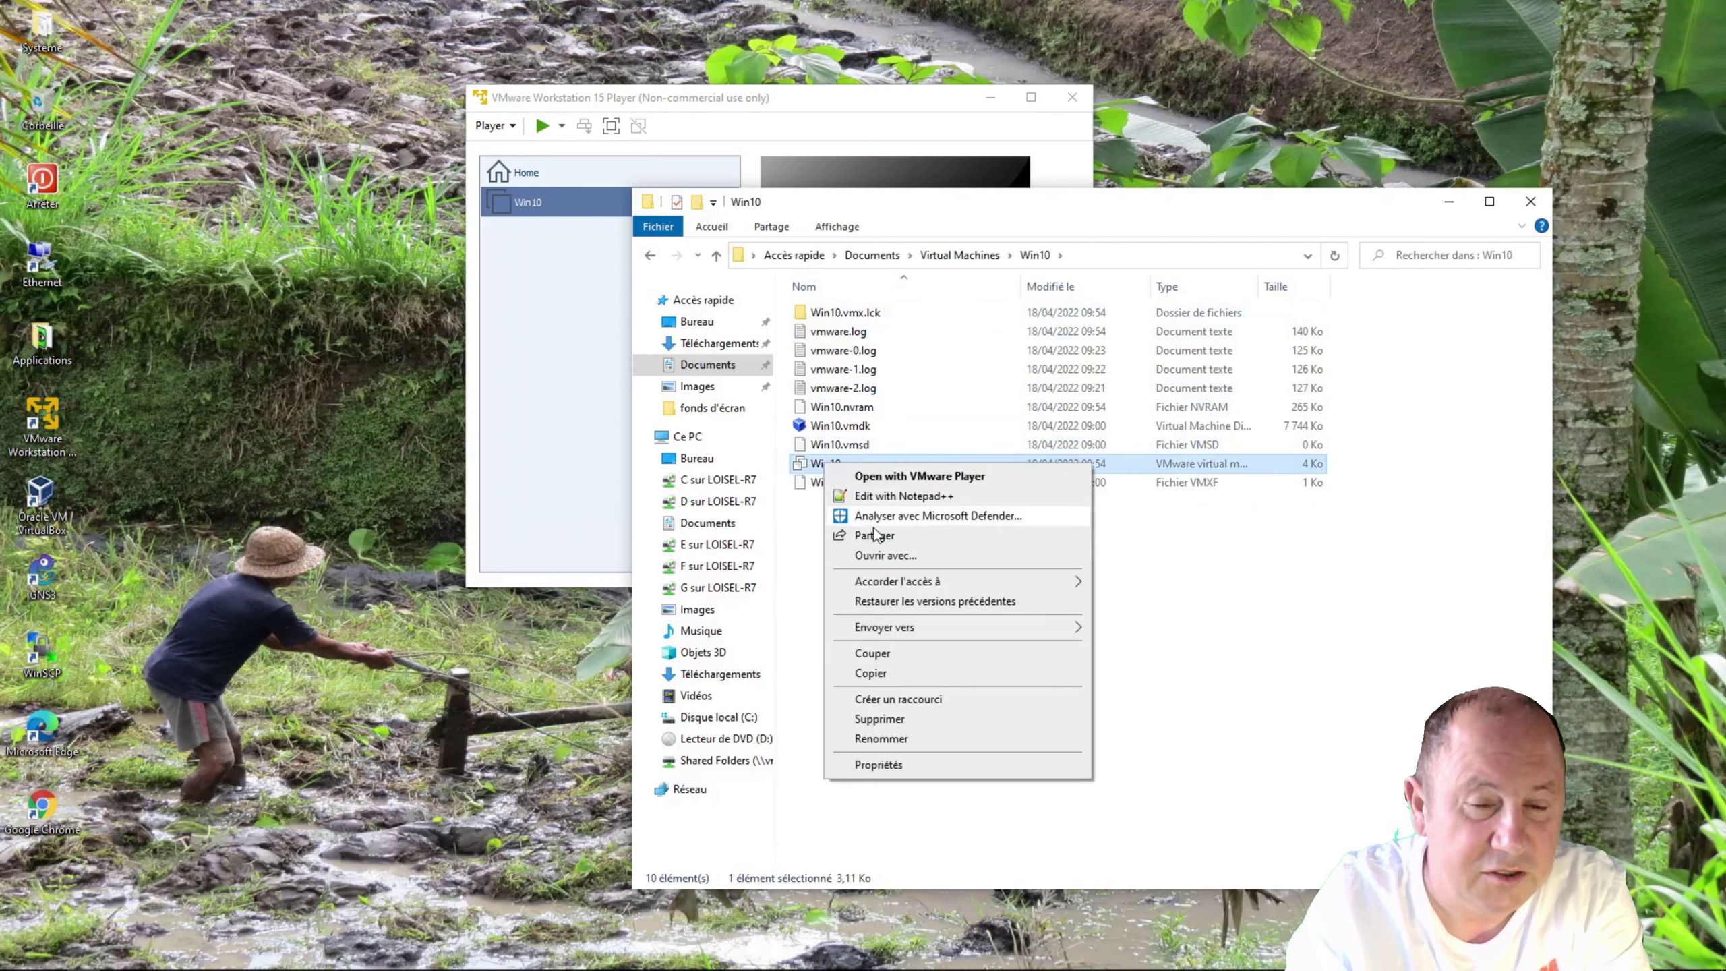
pyautogui.click(875, 557)
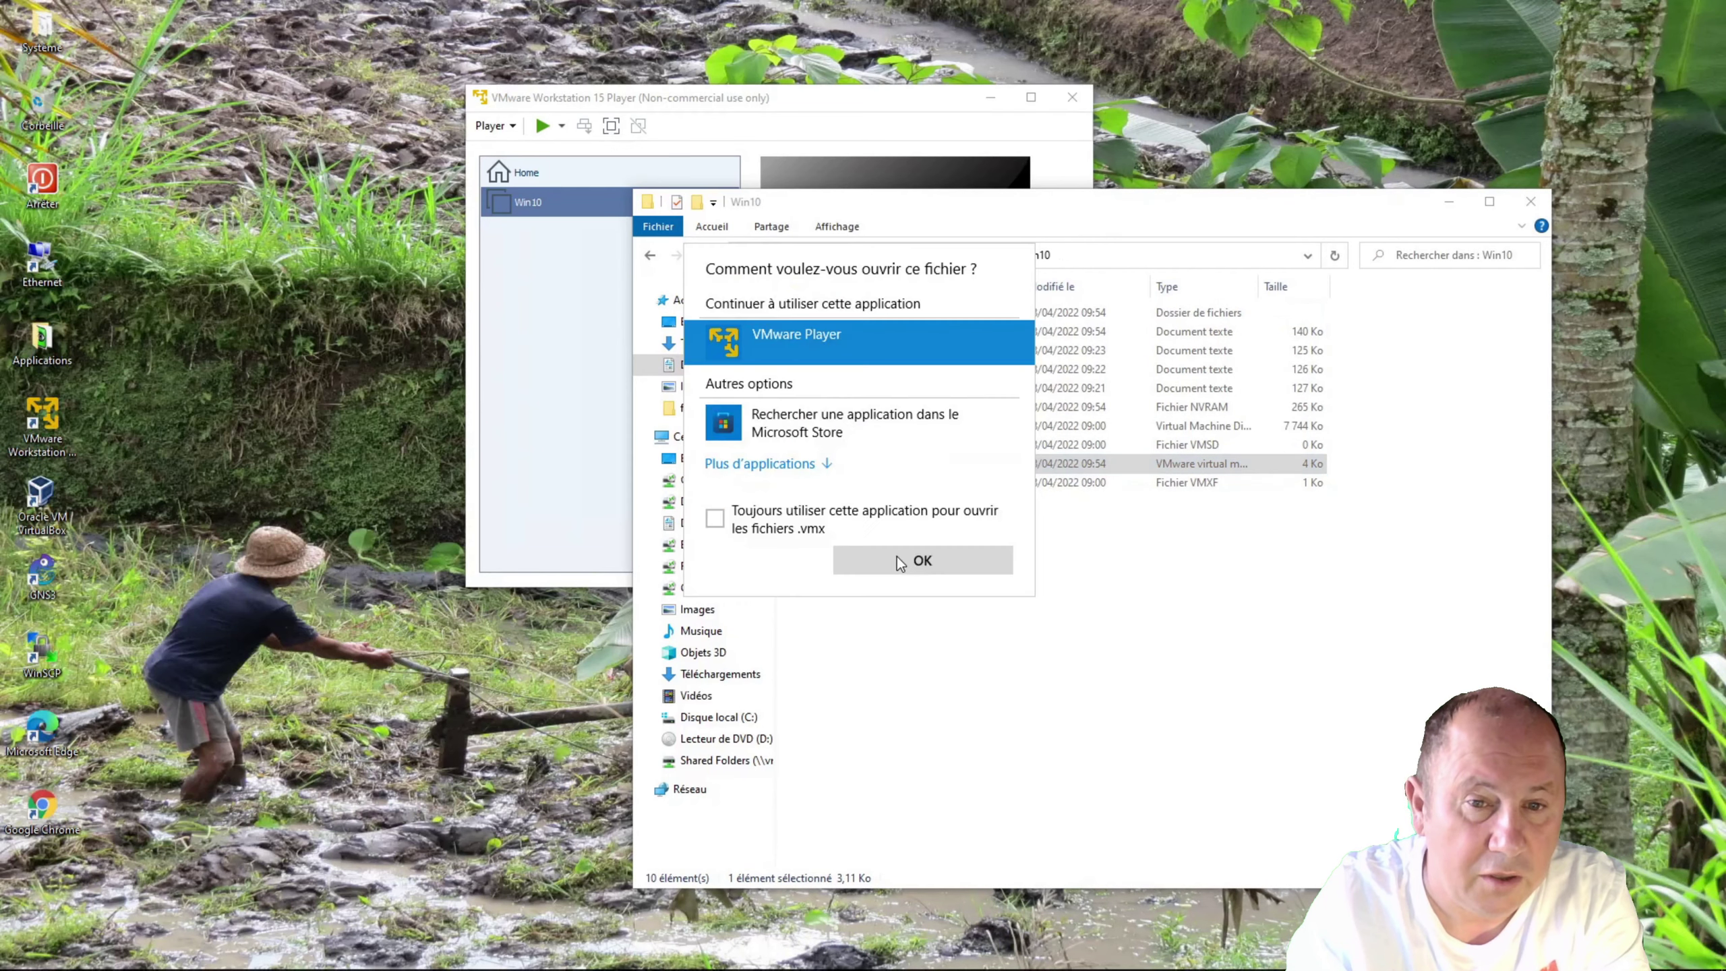
pyautogui.click(781, 464)
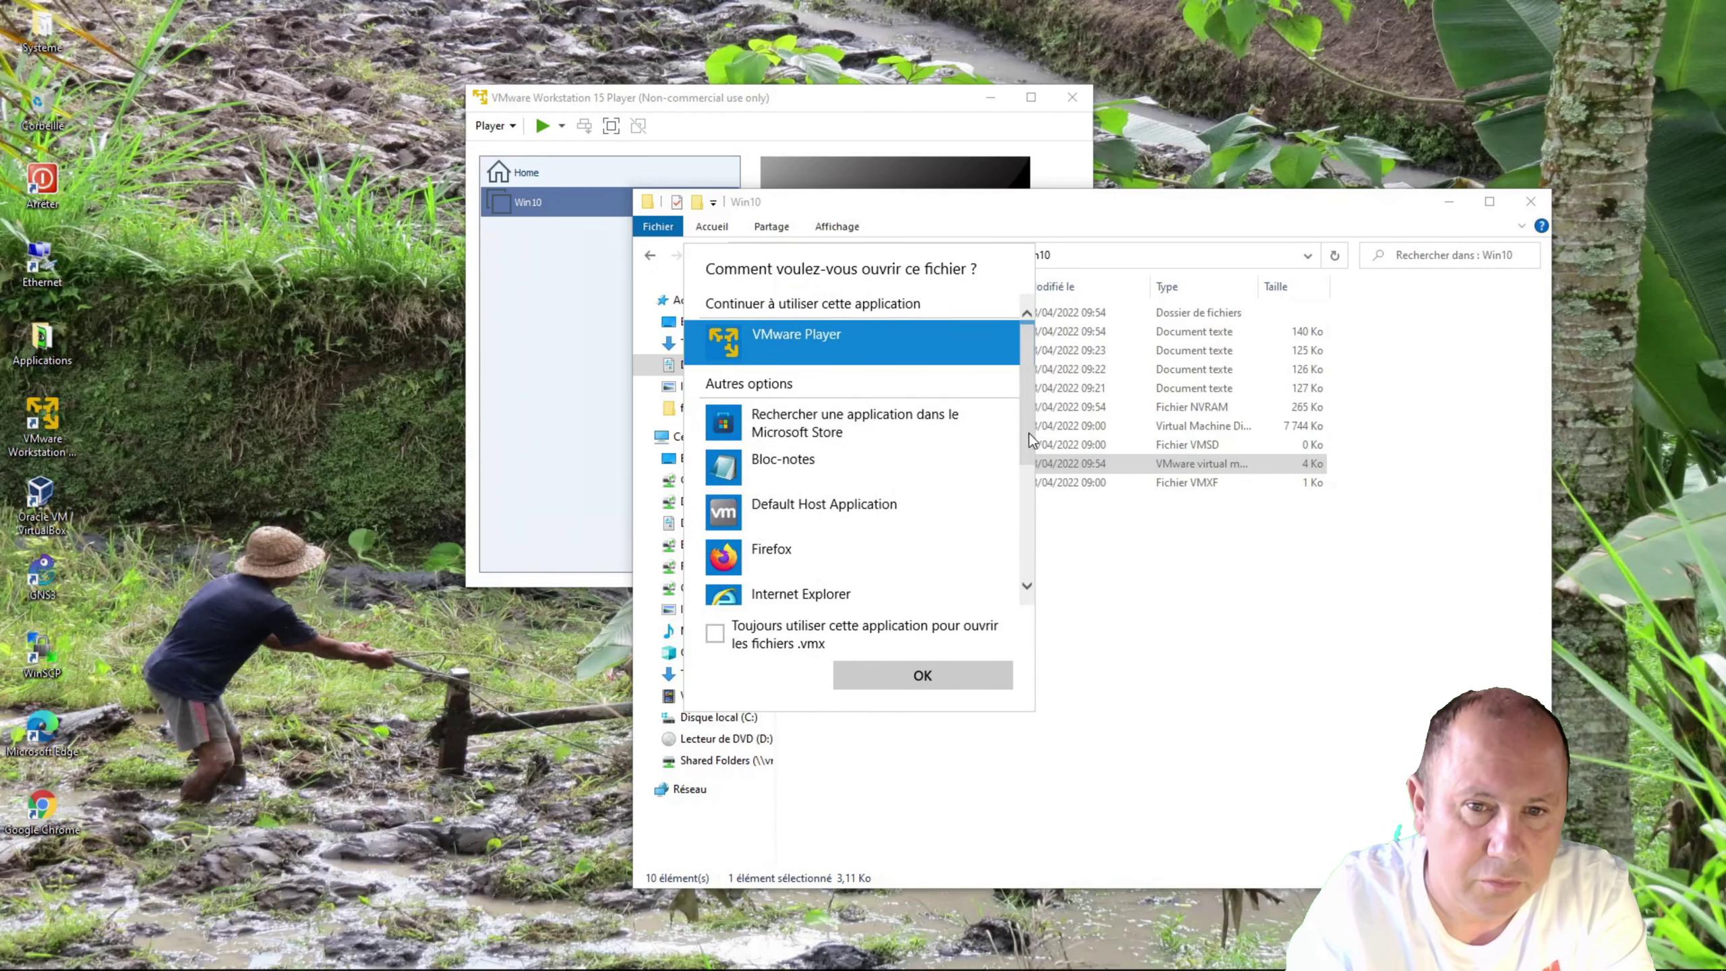
pyautogui.moveTo(1029, 433); pyautogui.dragTo(1005, 561)
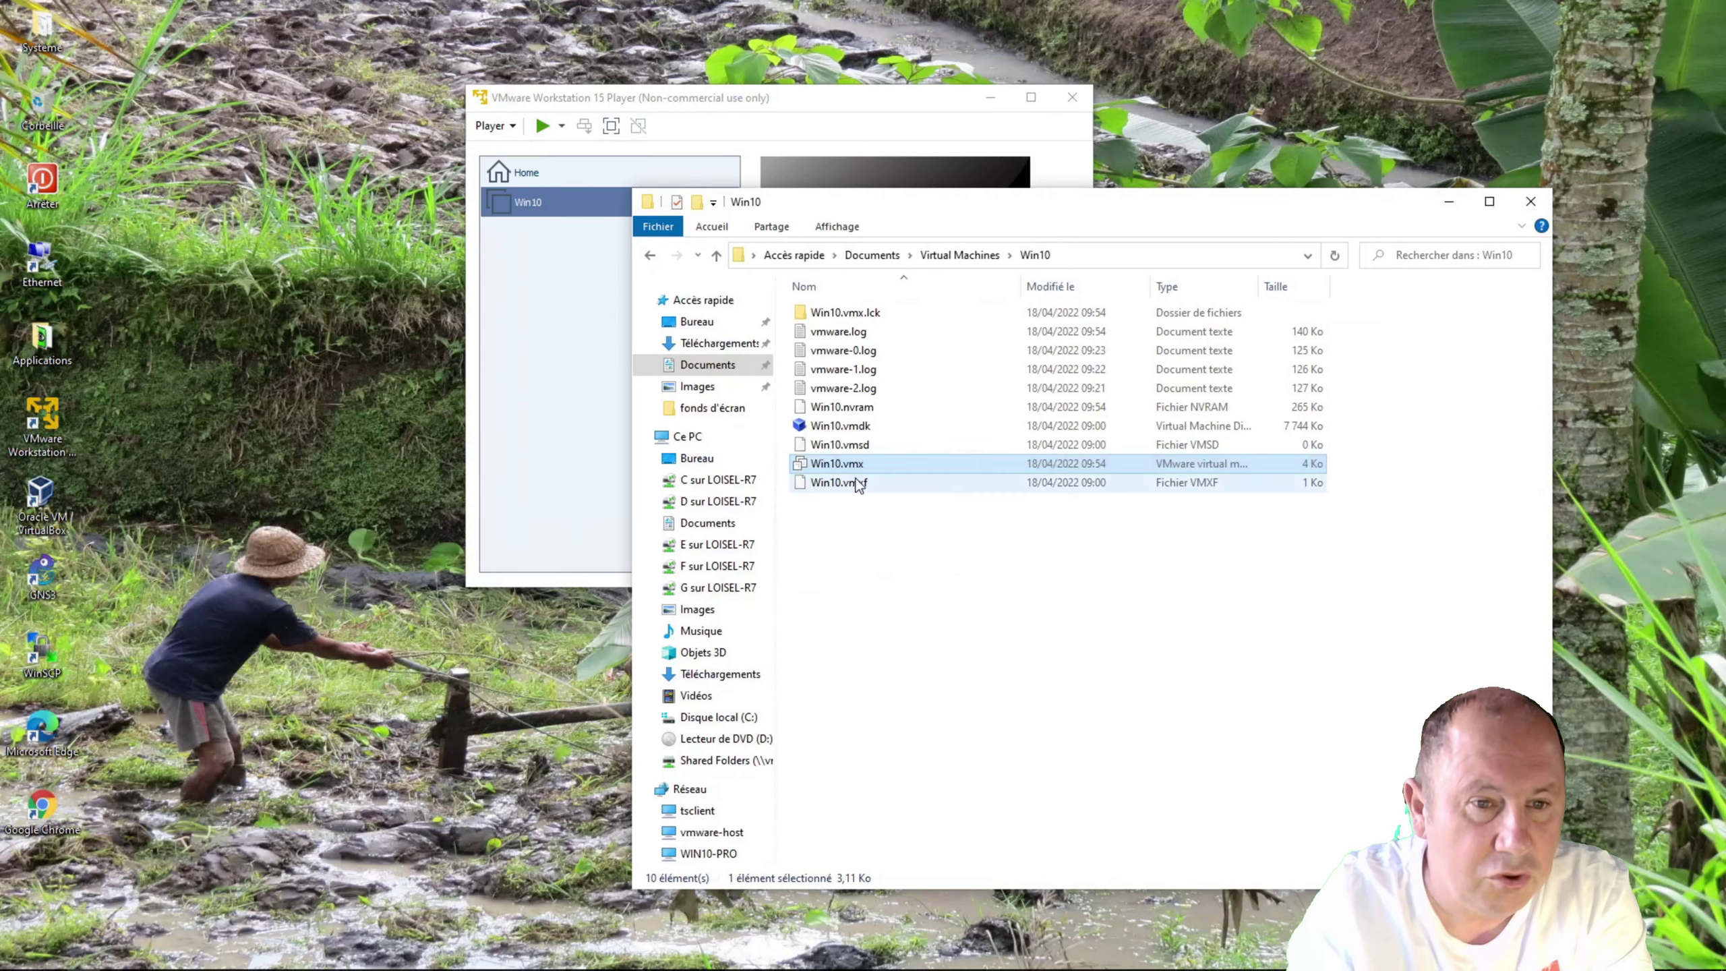
# Step: Open Win10.vmx in Notepad++, append the line bios.bootDelay = "10000" at the end, and save and close the file
pyautogui.rightClick(835, 468)
pyautogui.click(885, 503)
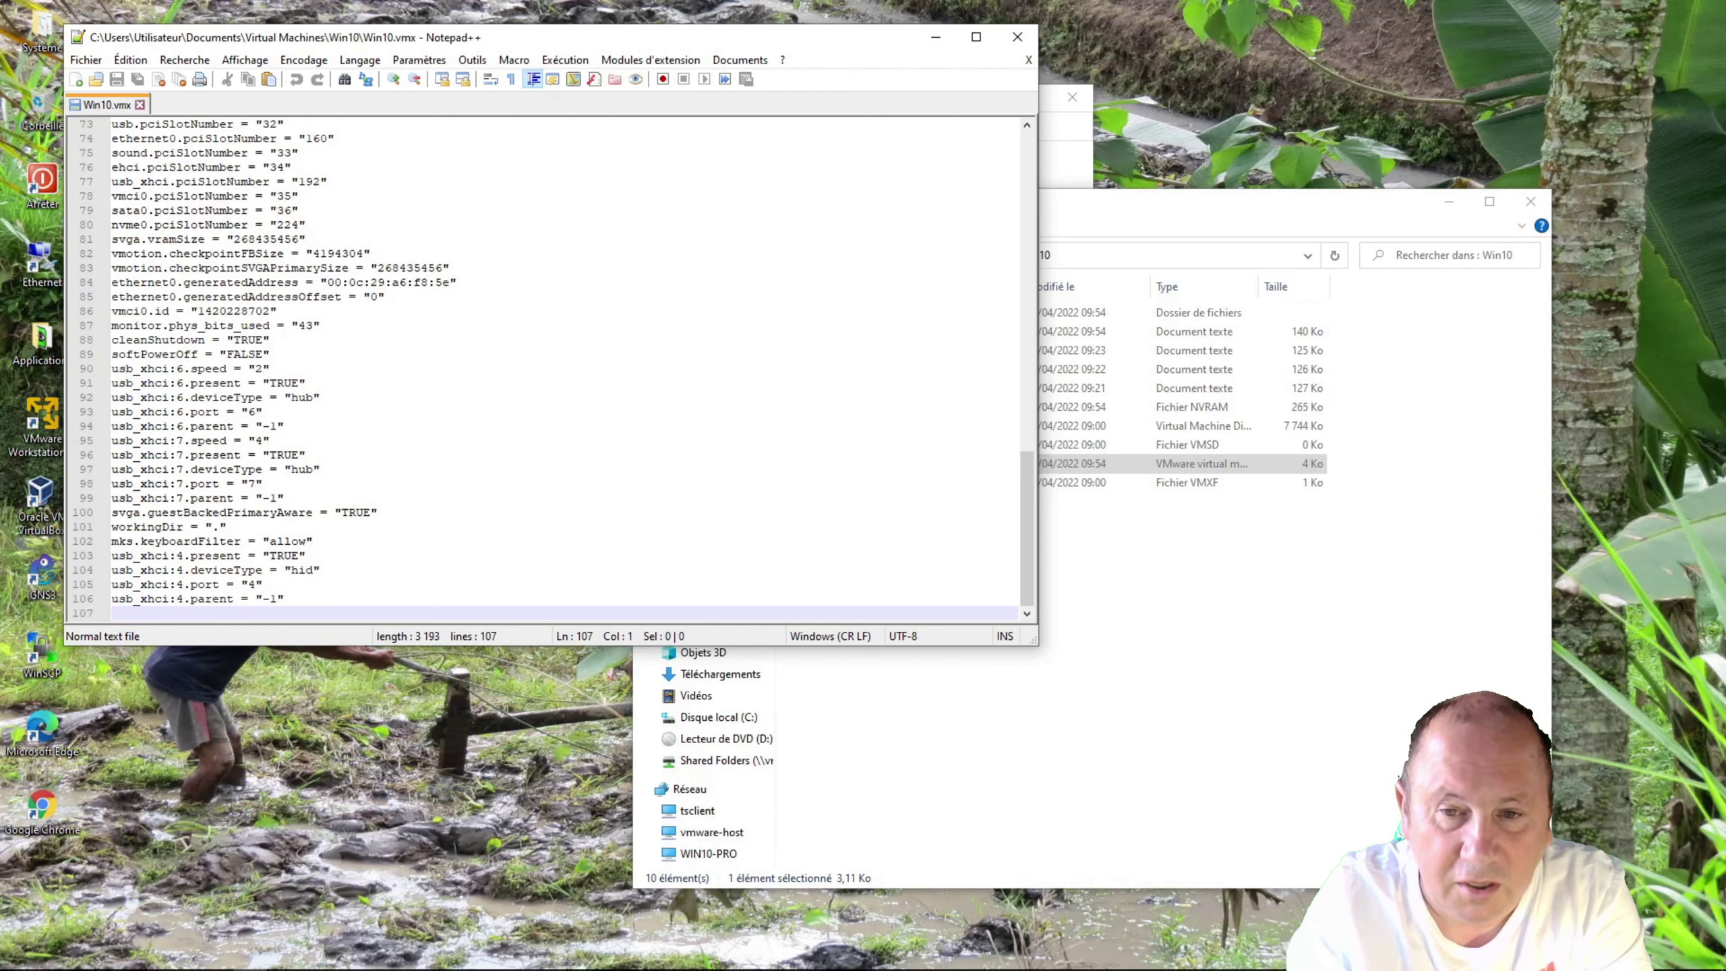
pyautogui.write('bios.')
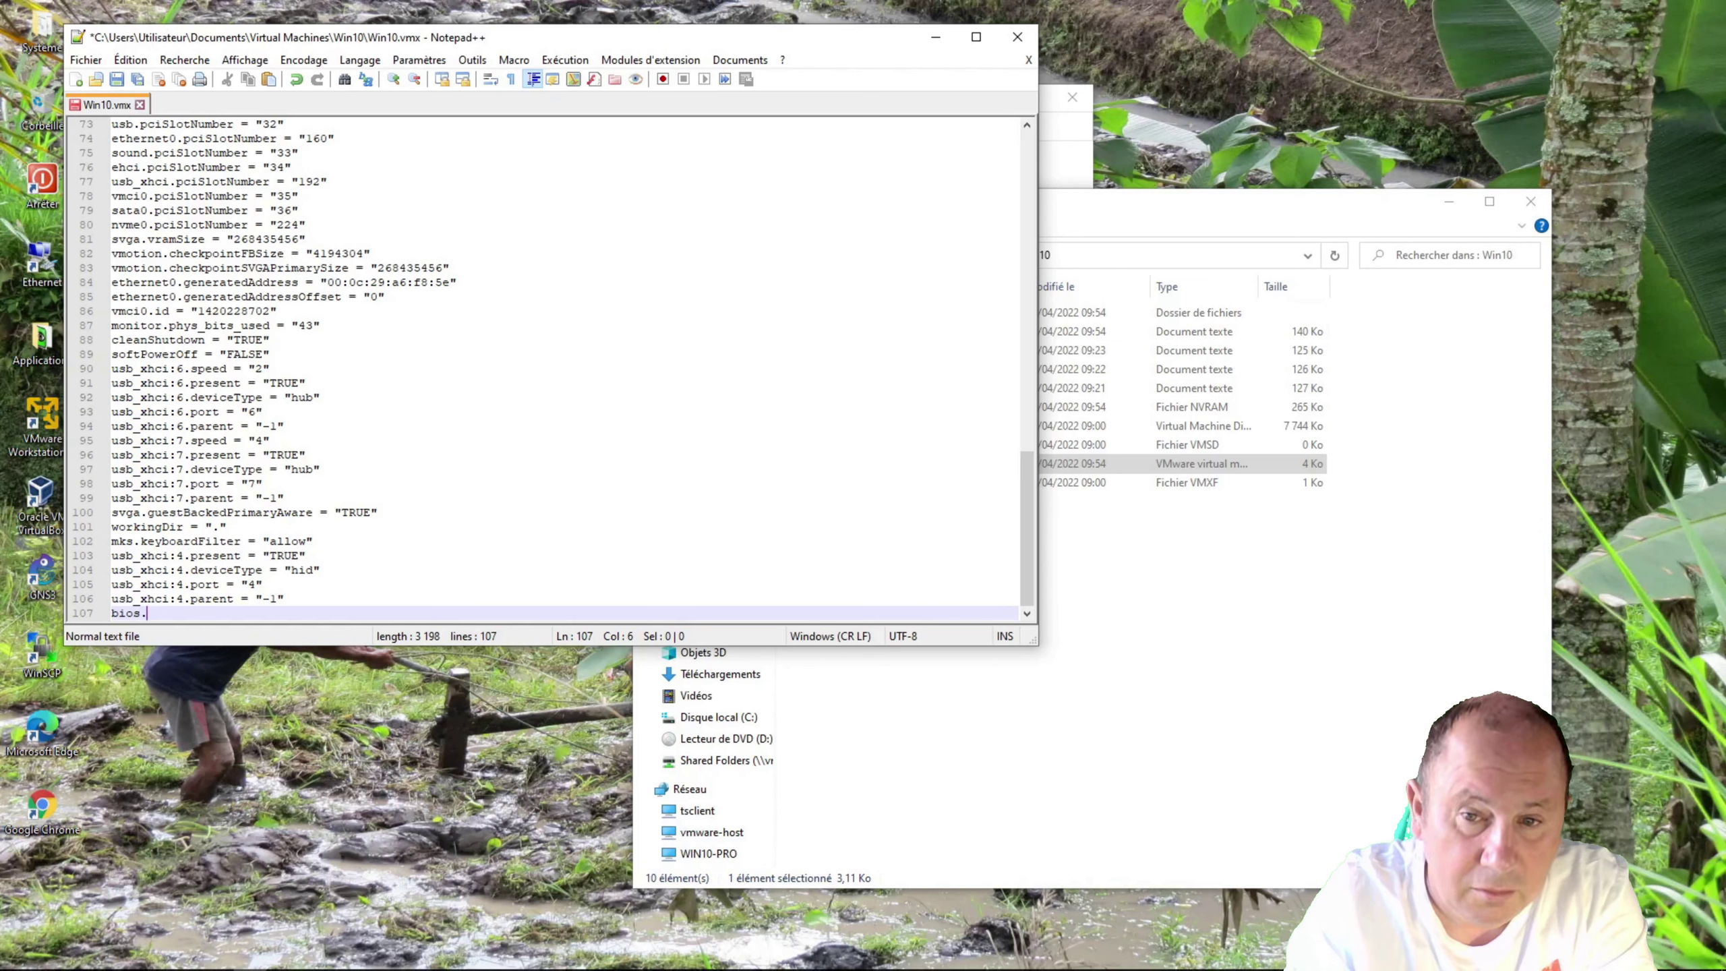
pyautogui.write('bootD')
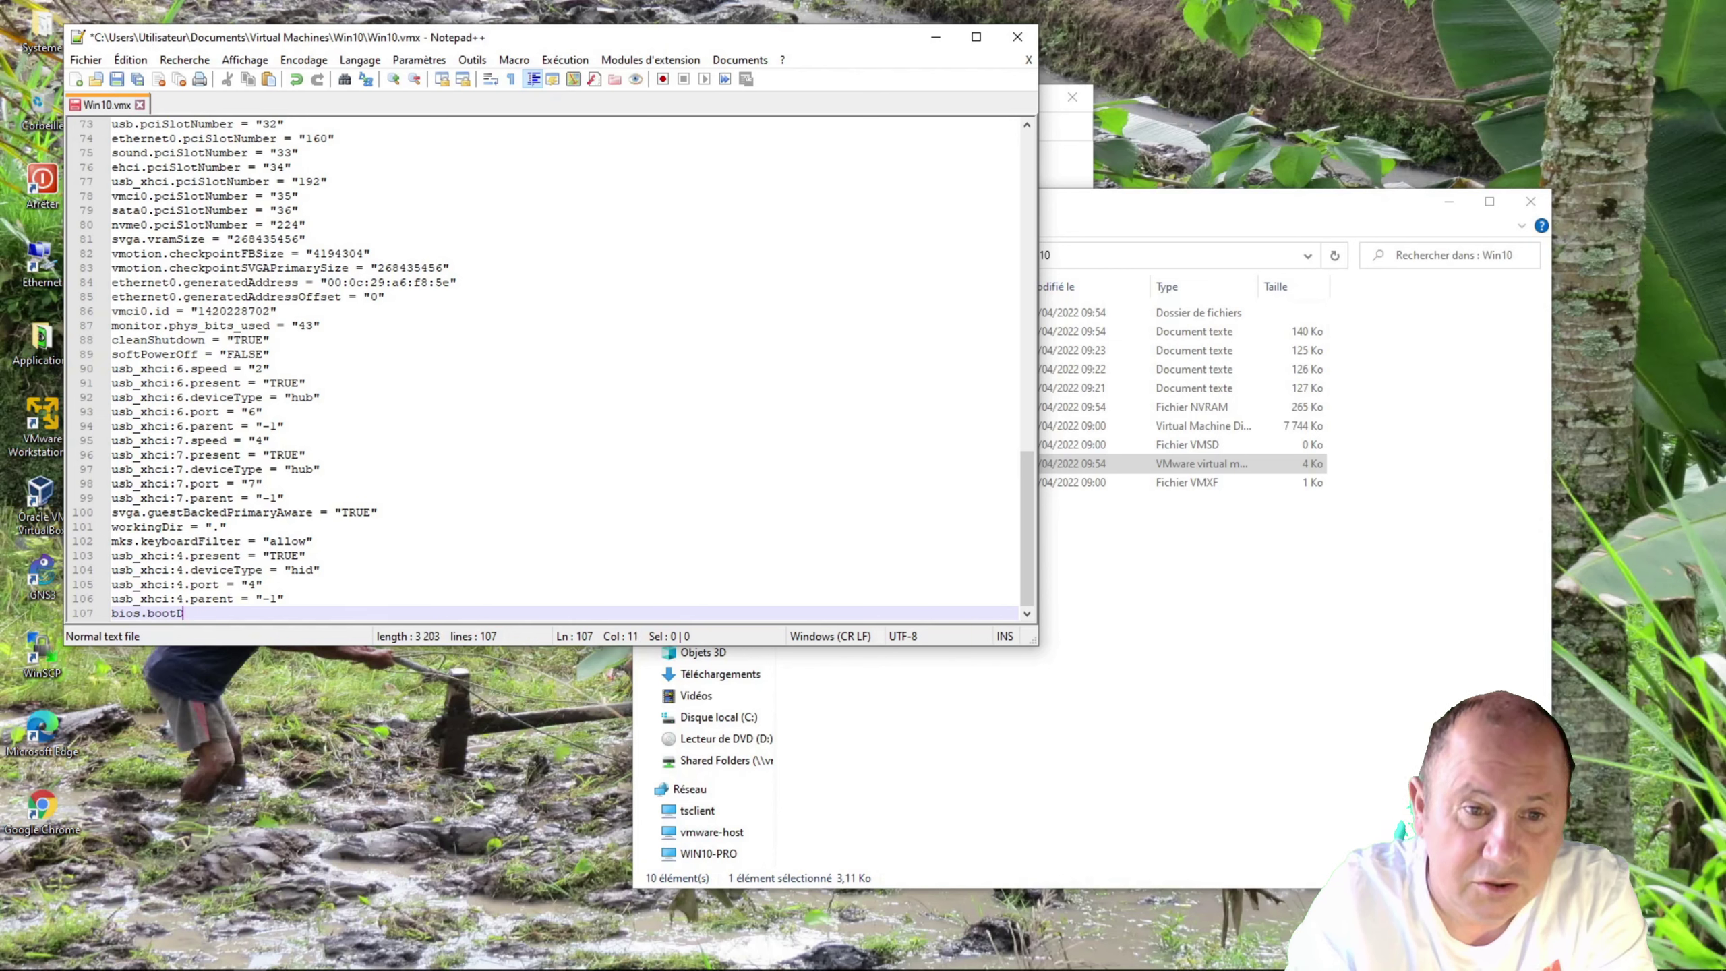
pyautogui.write('elay')
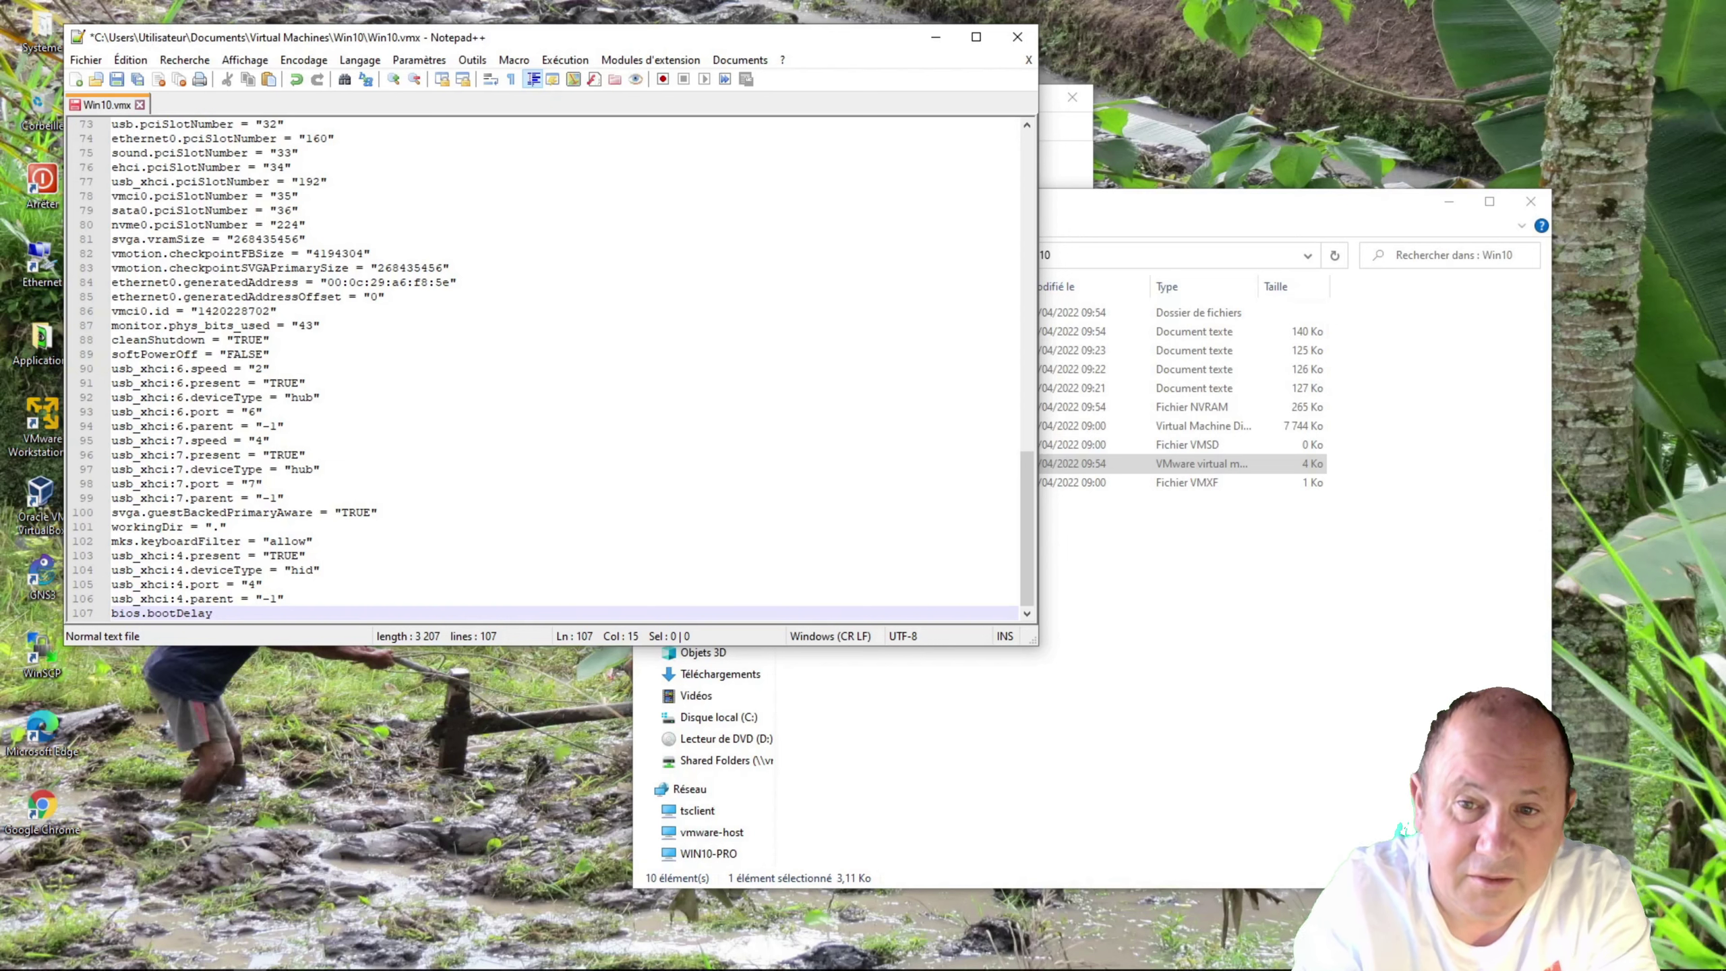
pyautogui.write(' = "')
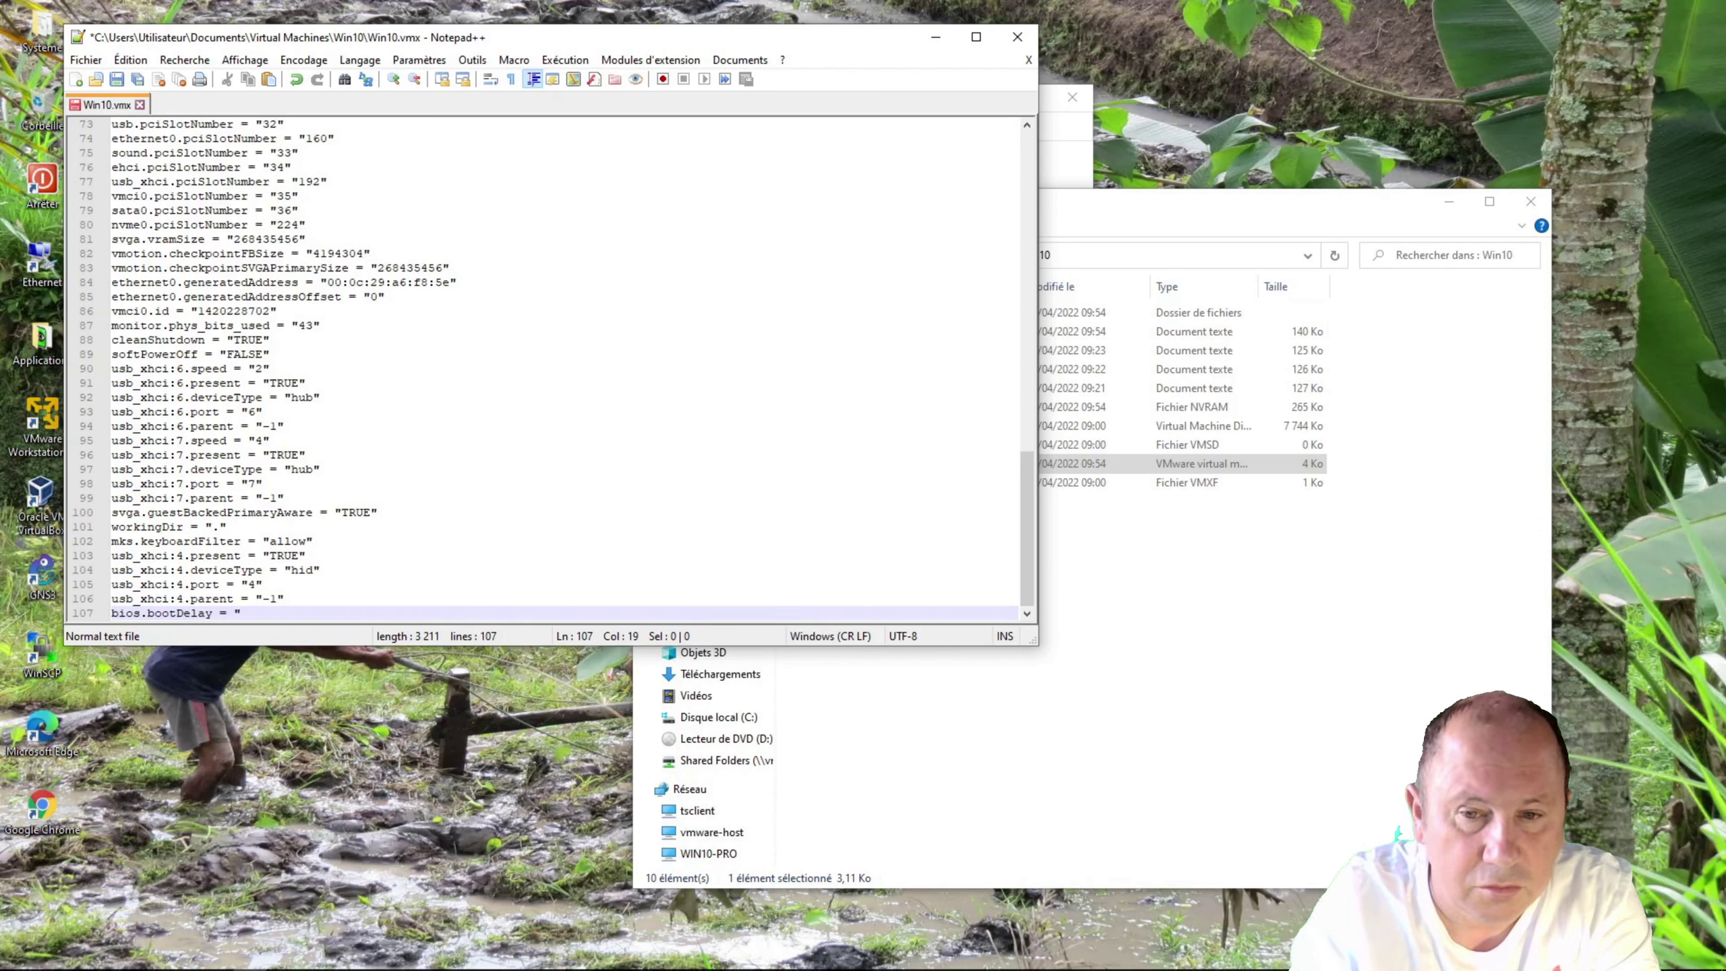
pyautogui.write('10000')
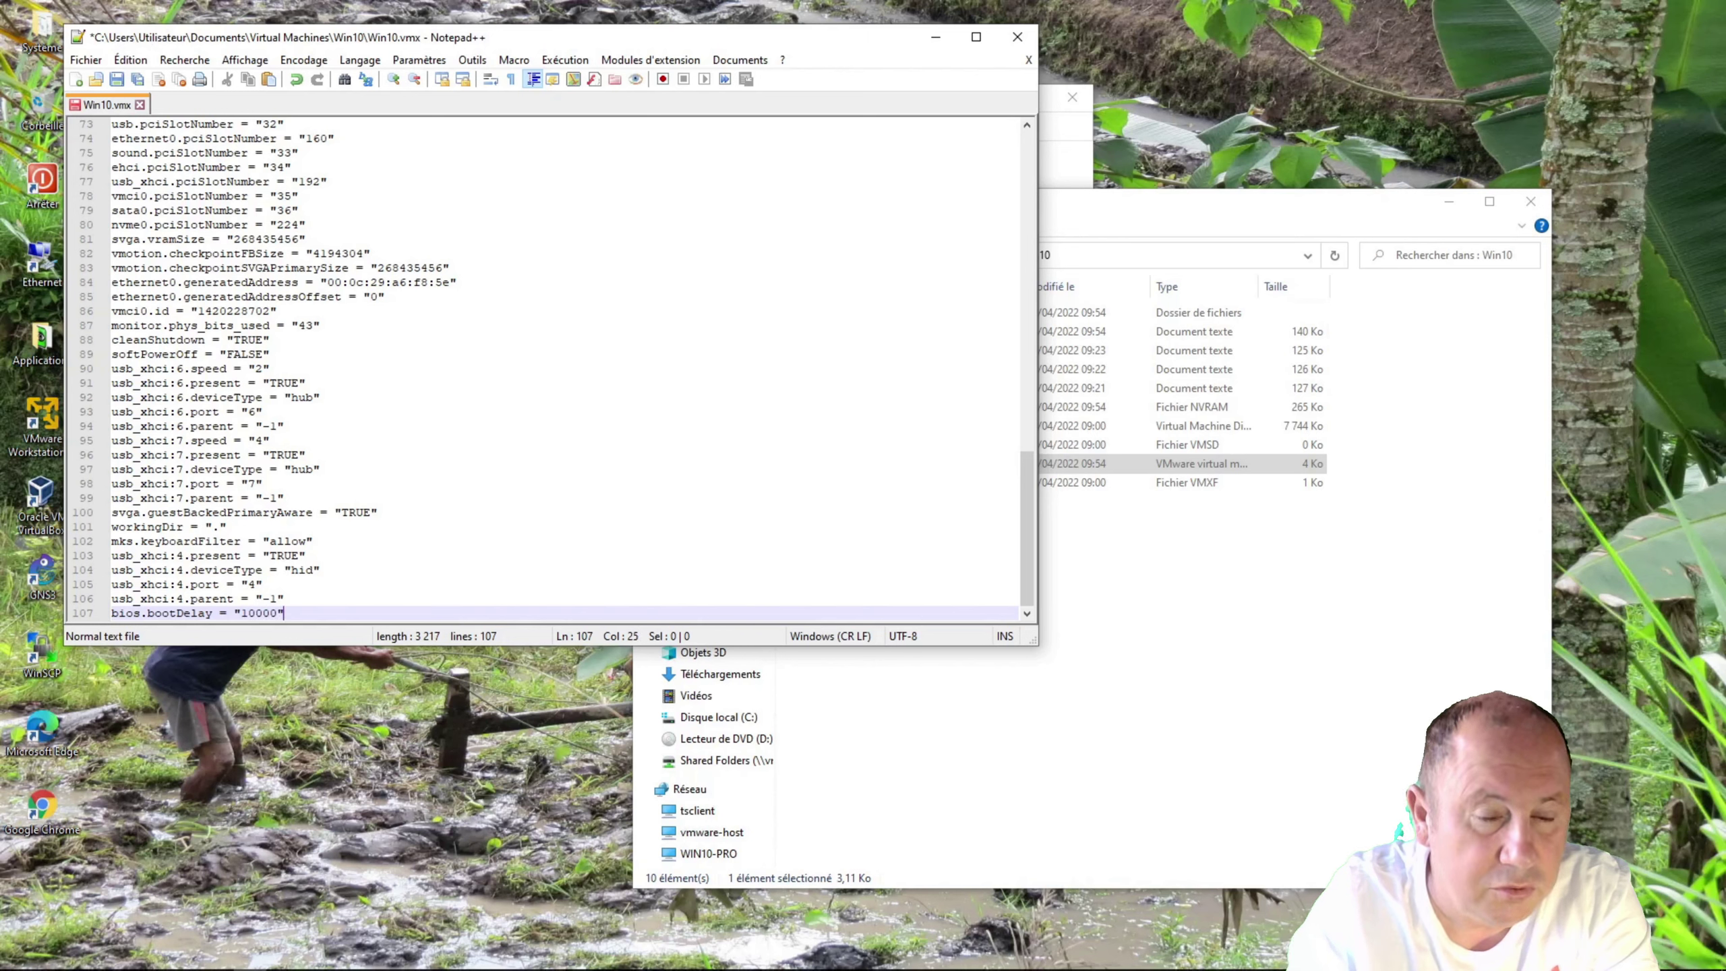
pyautogui.write('"')
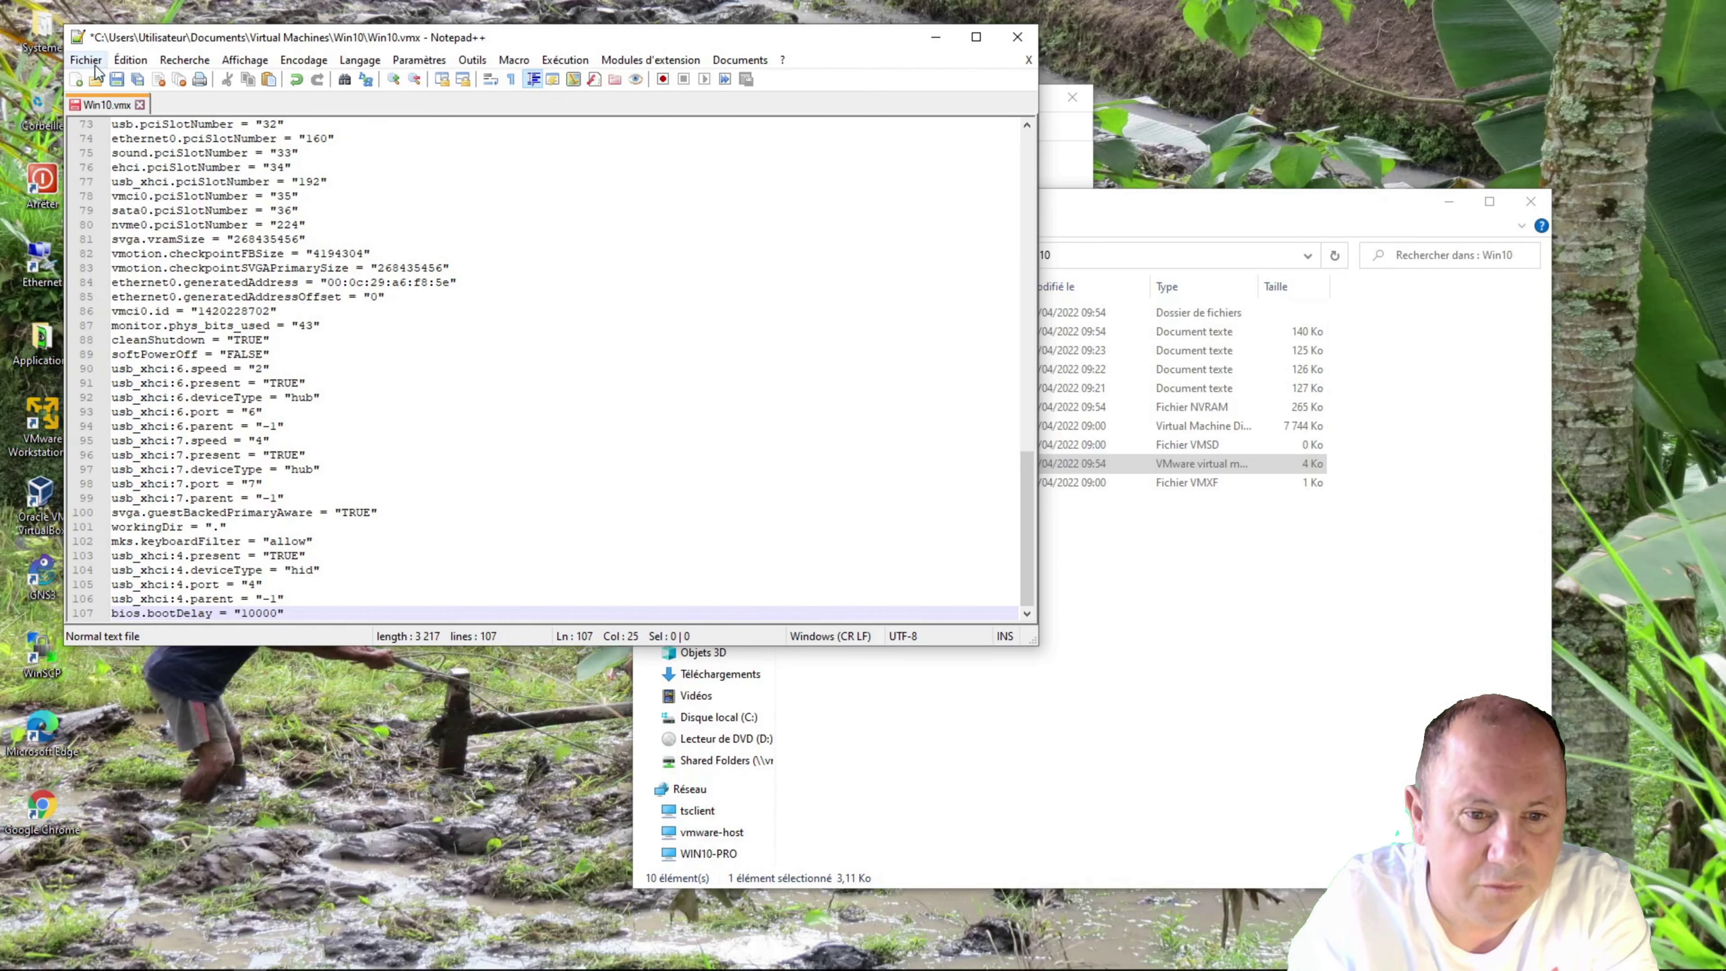
pyautogui.click(117, 80)
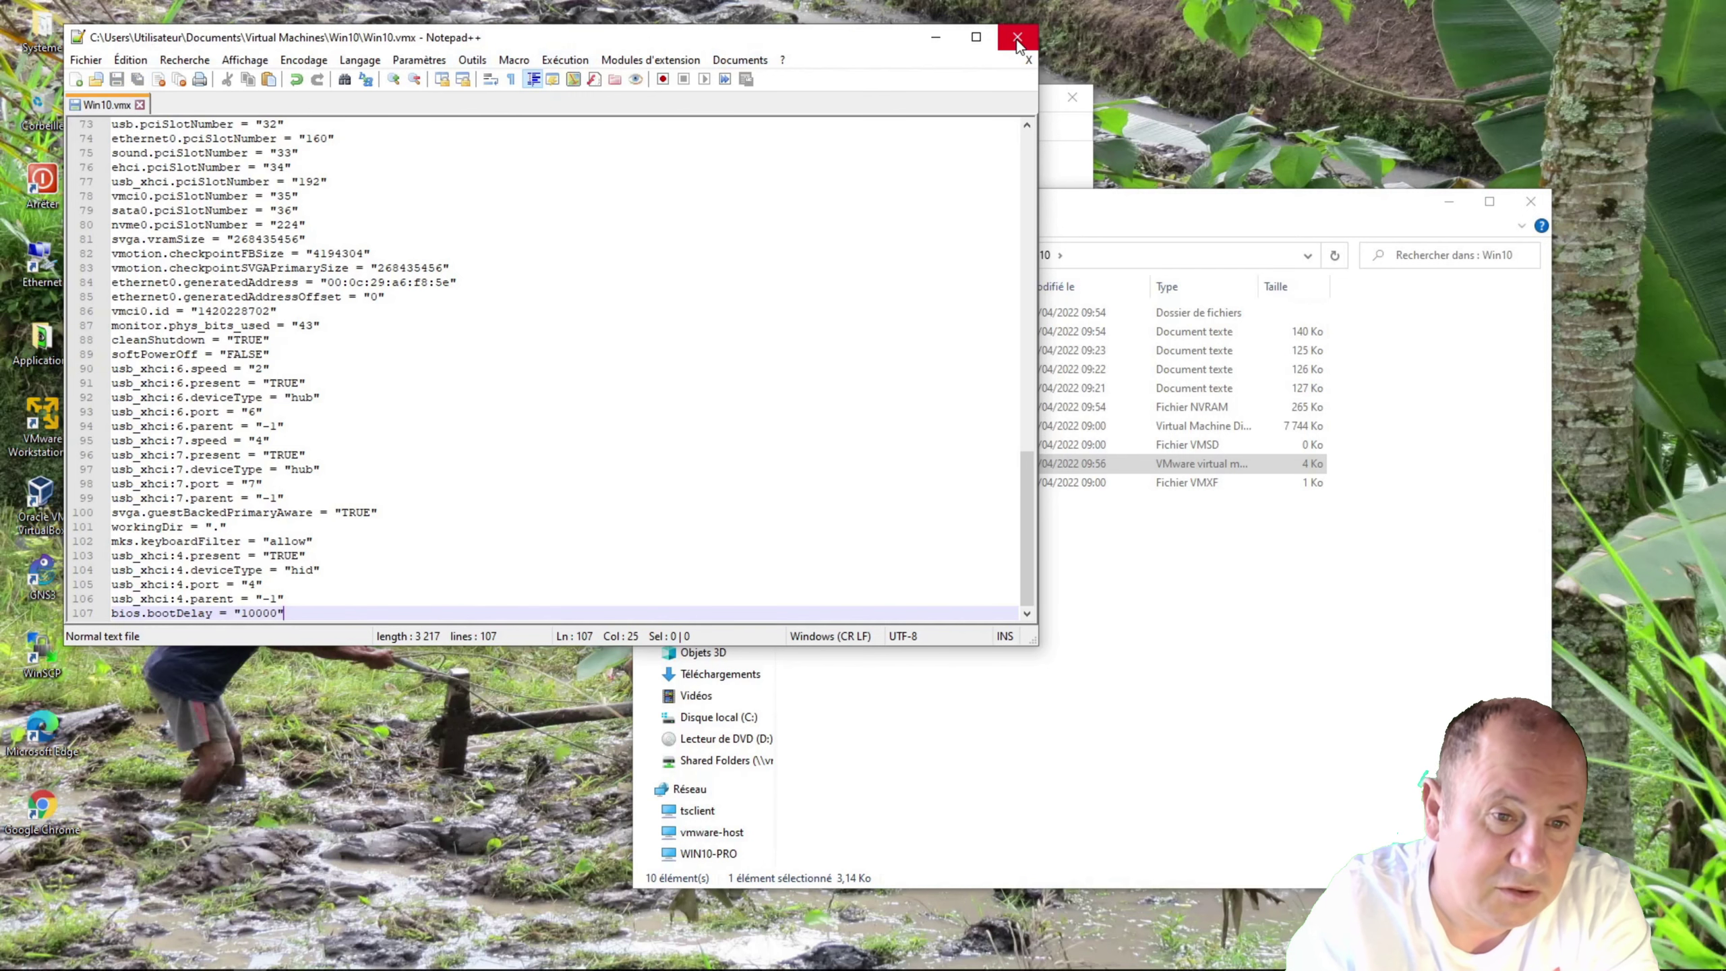
pyautogui.click(1017, 39)
# Step: Return to VMware Player, start the Win10 virtual machine and enter its Boot Manager during the startup delay
pyautogui.moveTo(965, 214); pyautogui.dragTo(1034, 224)
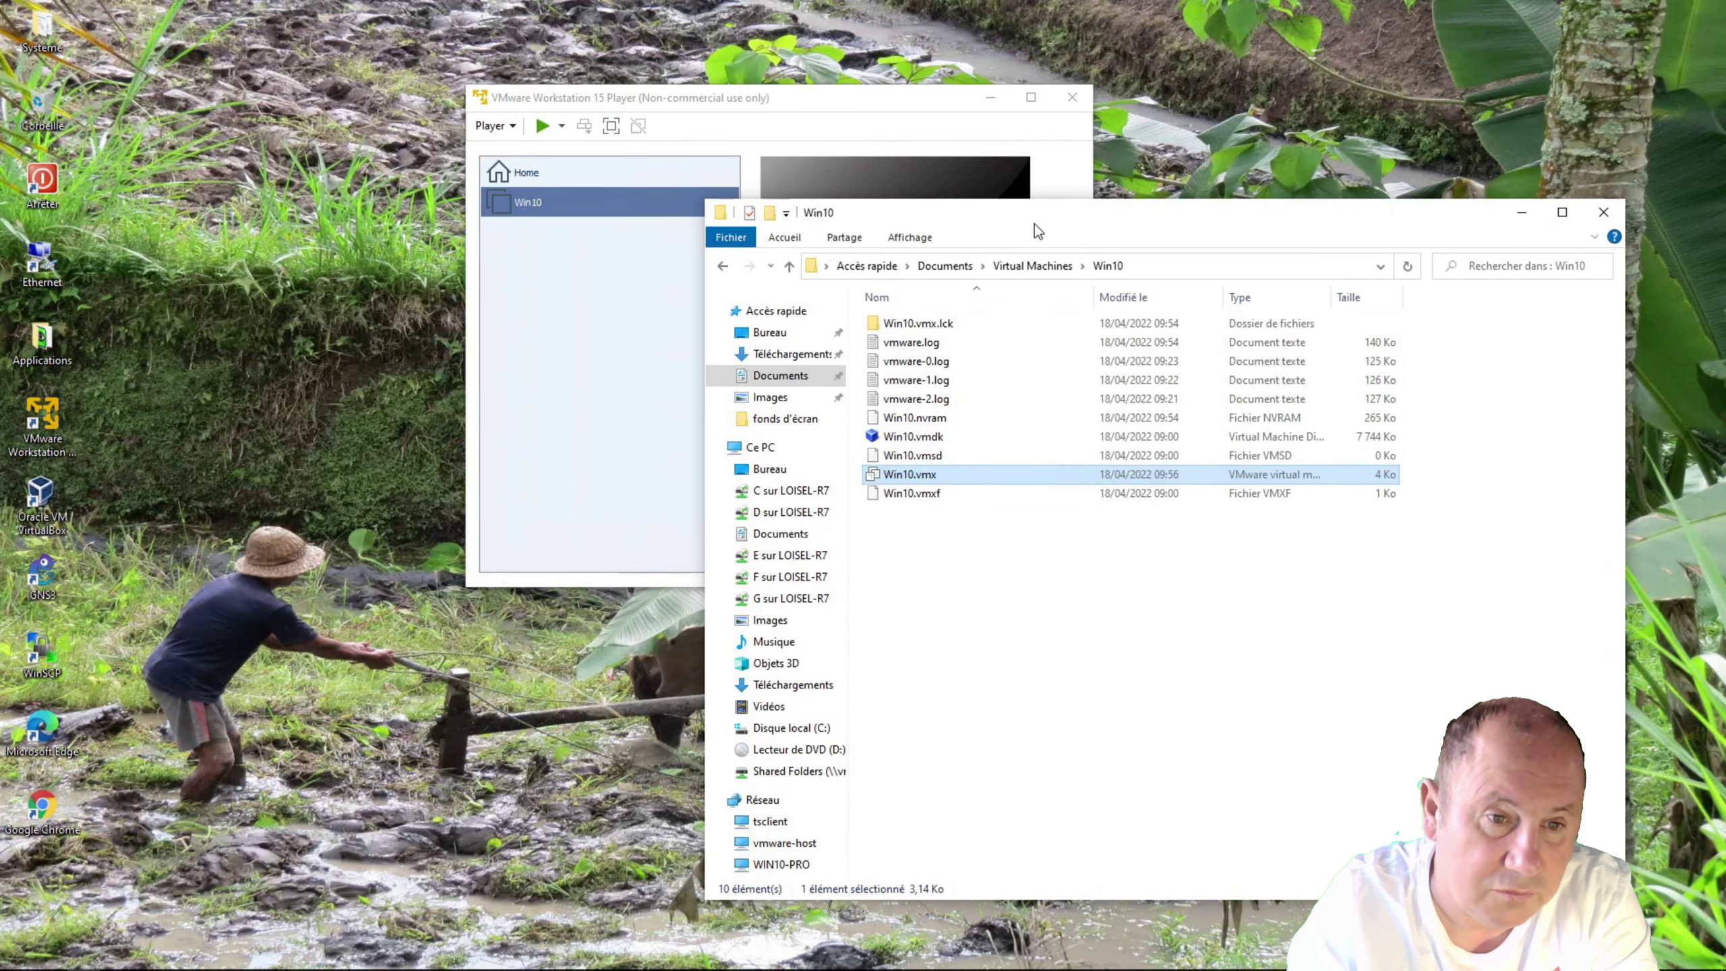
pyautogui.moveTo(853, 106); pyautogui.dragTo(527, 74)
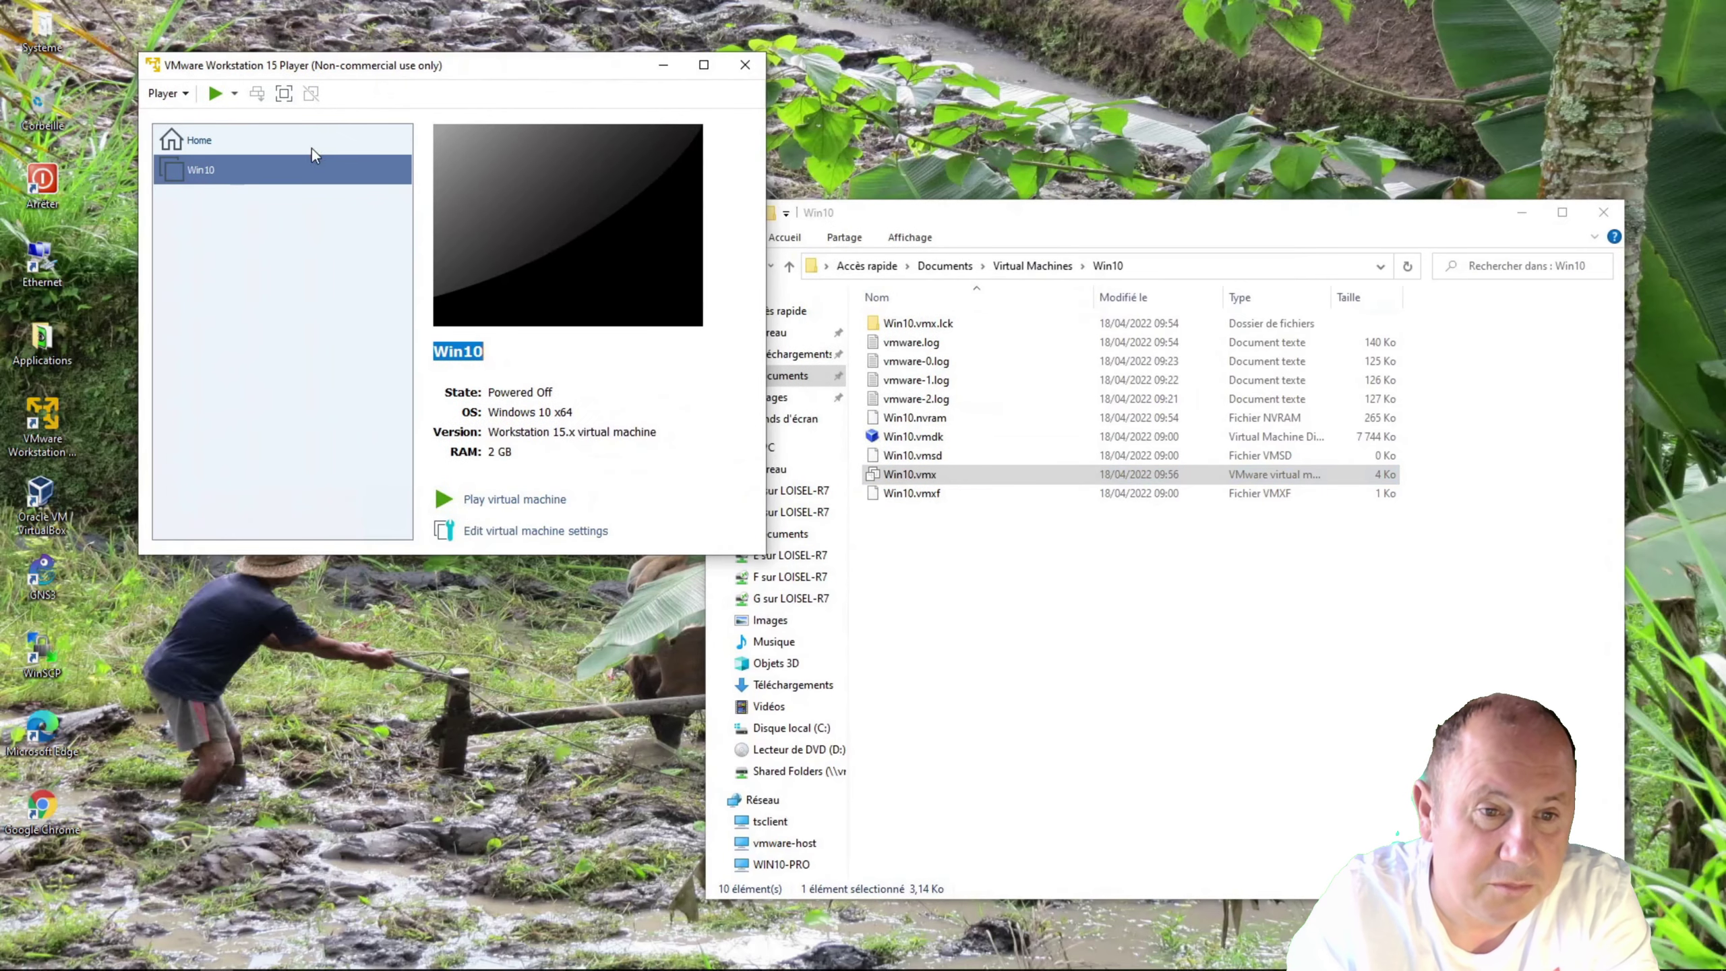
pyautogui.click(191, 173)
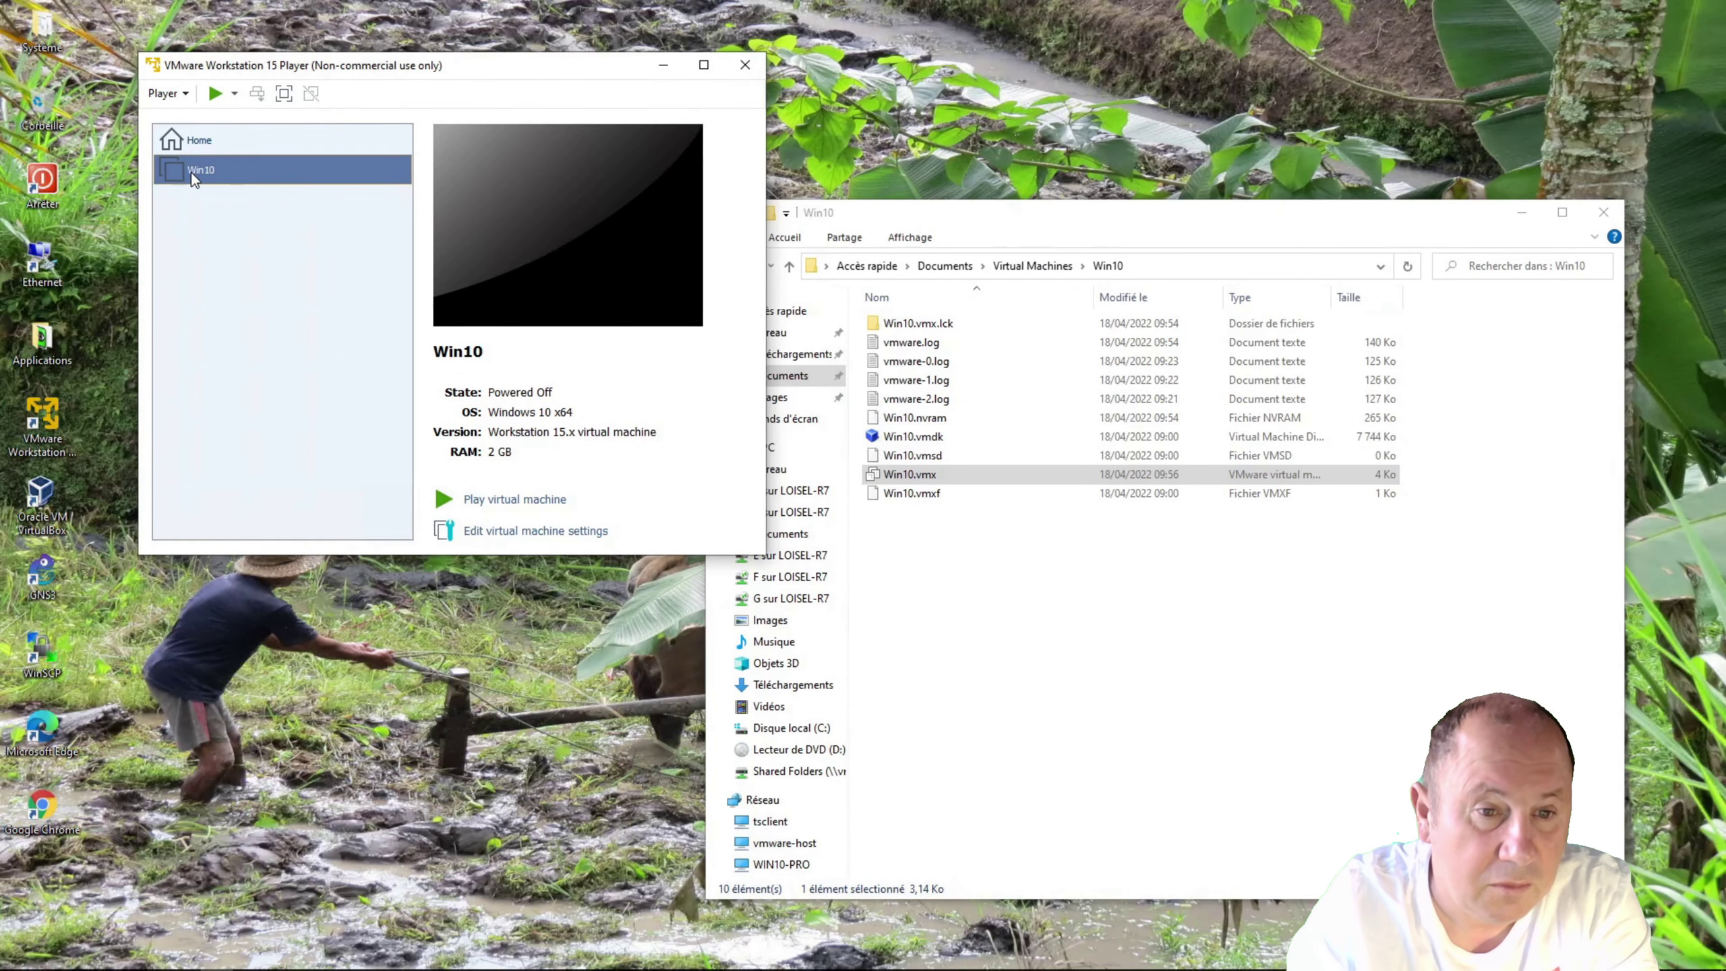
pyautogui.doubleClick(191, 173)
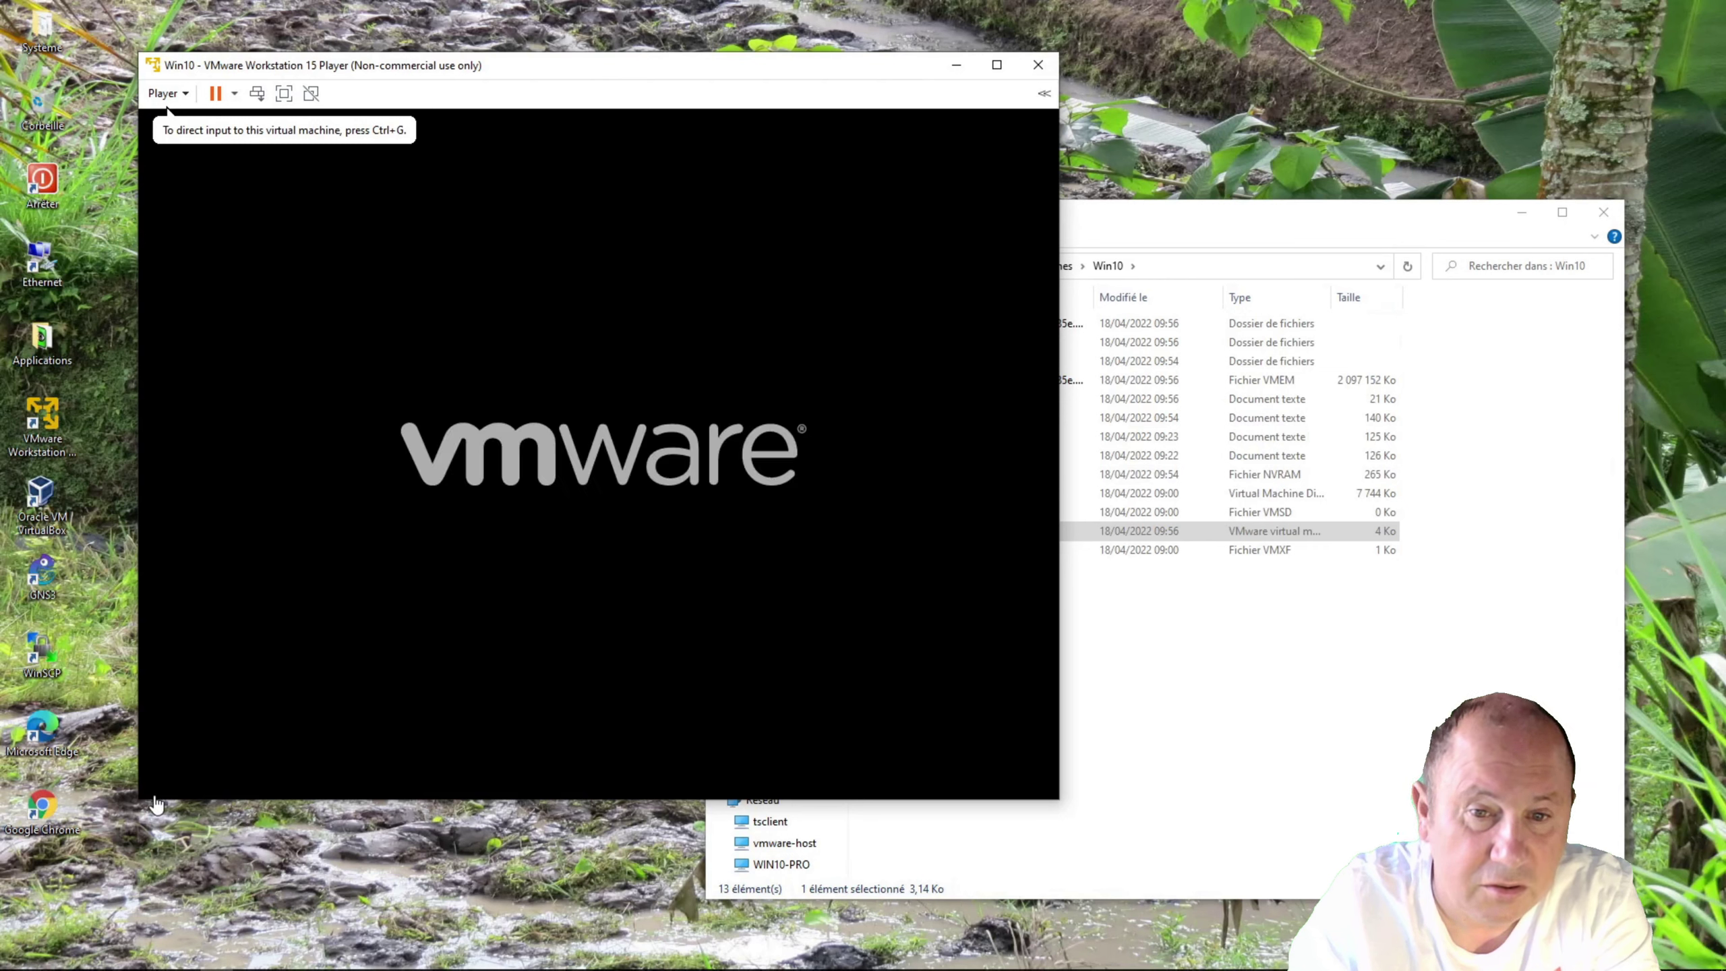
pyautogui.click(728, 577)
pyautogui.press('Escape')
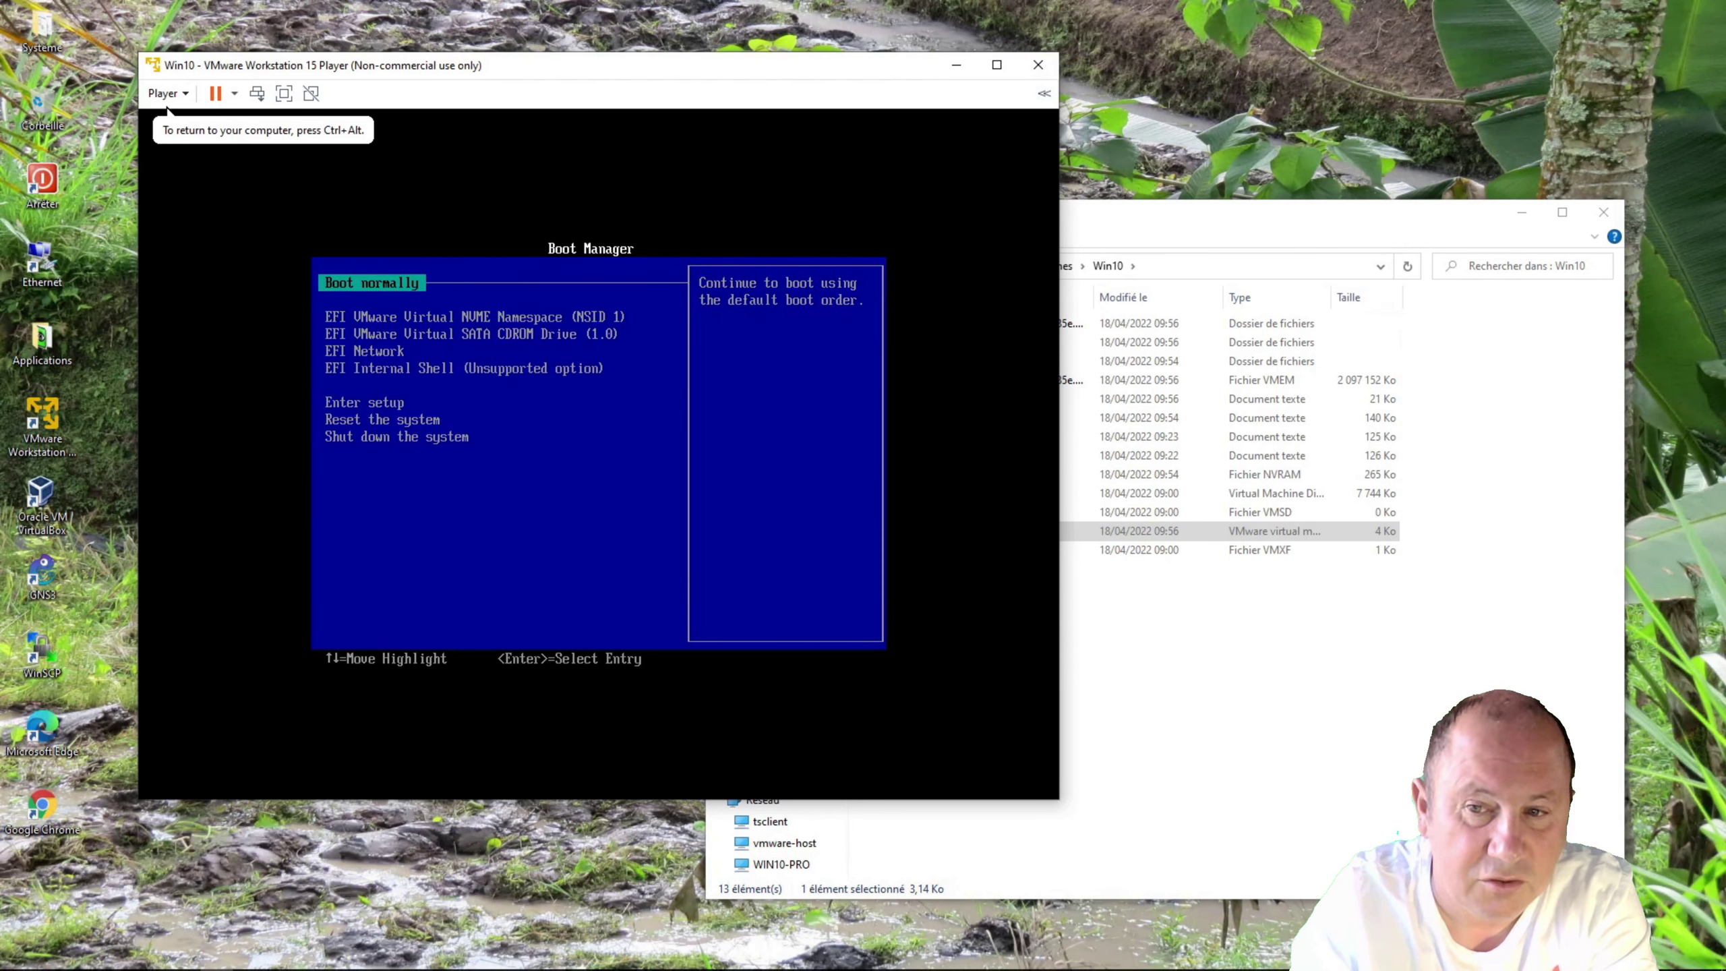
# Step: Restart the Win10 guest to test the boot delay again and power the virtual machine off
pyautogui.click(165, 93)
pyautogui.moveTo(205, 163)
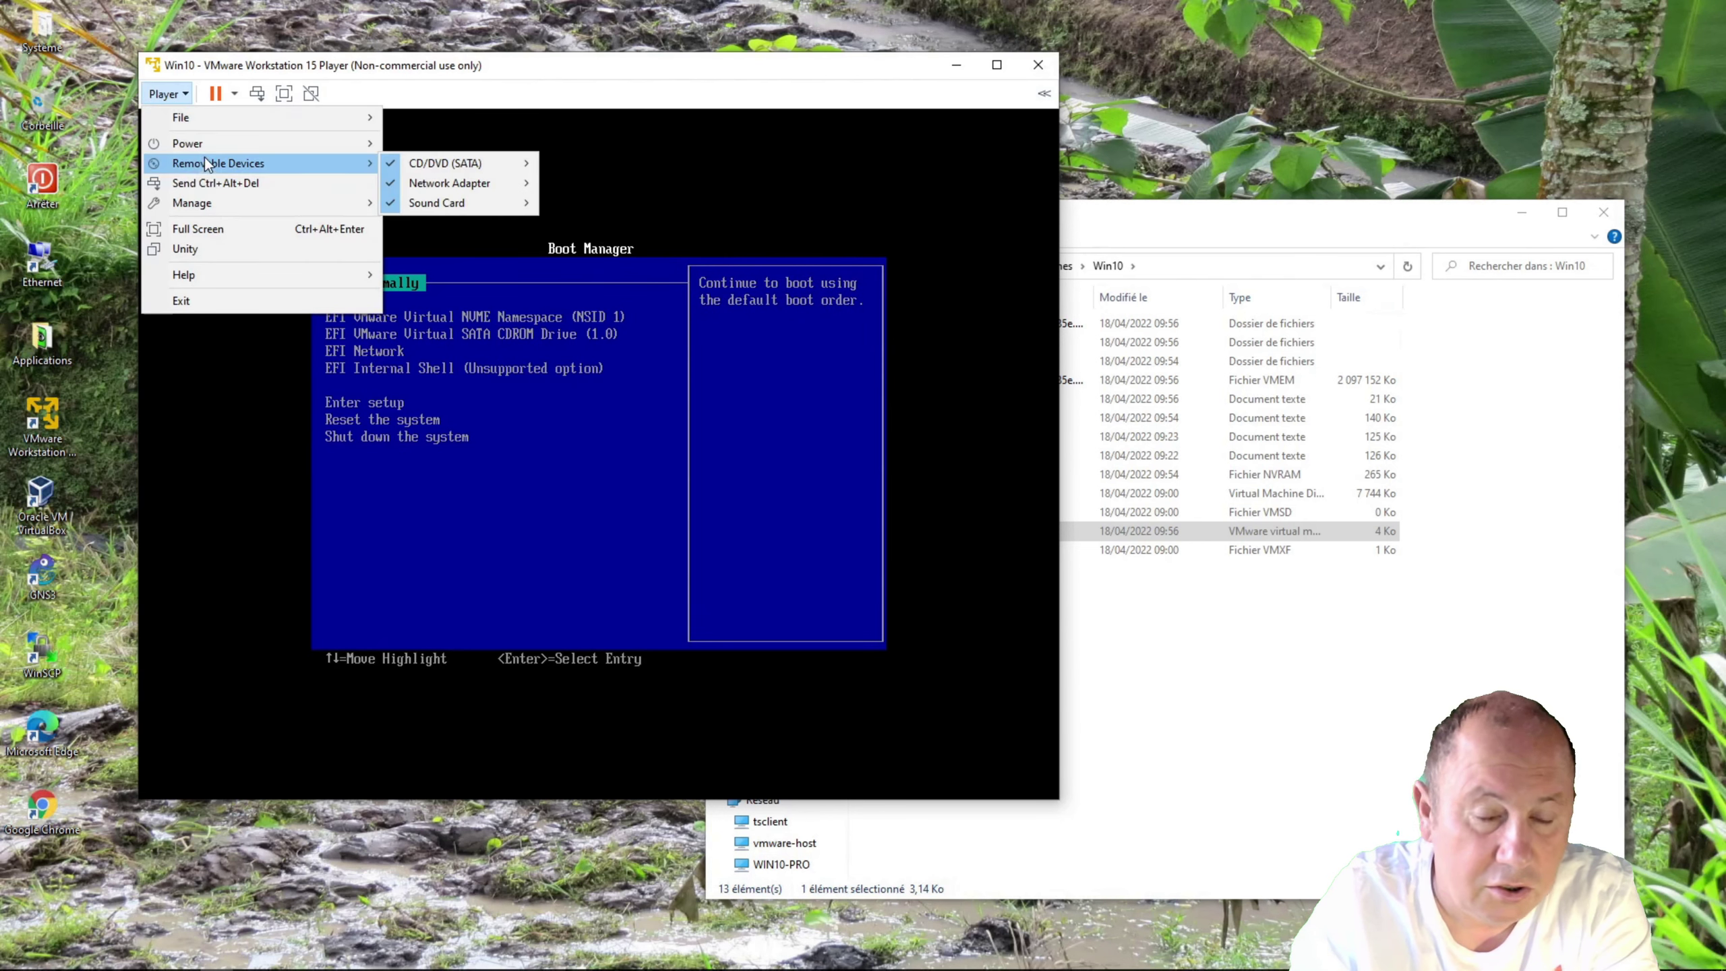
pyautogui.click(441, 206)
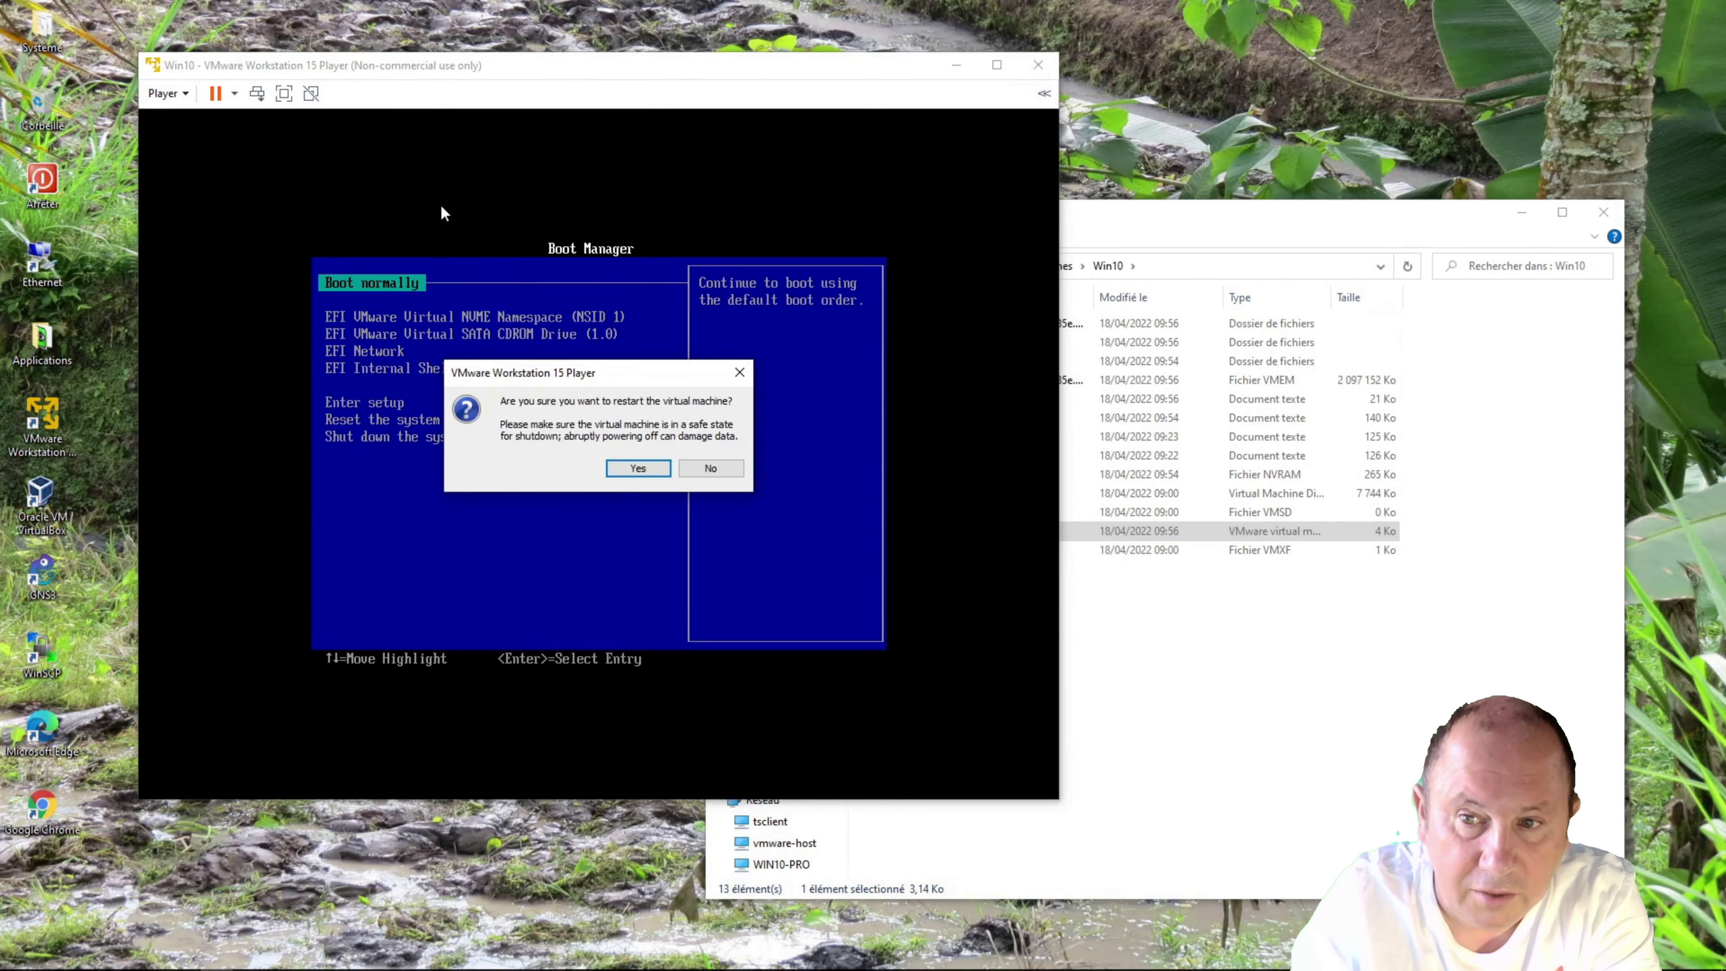
pyautogui.click(653, 475)
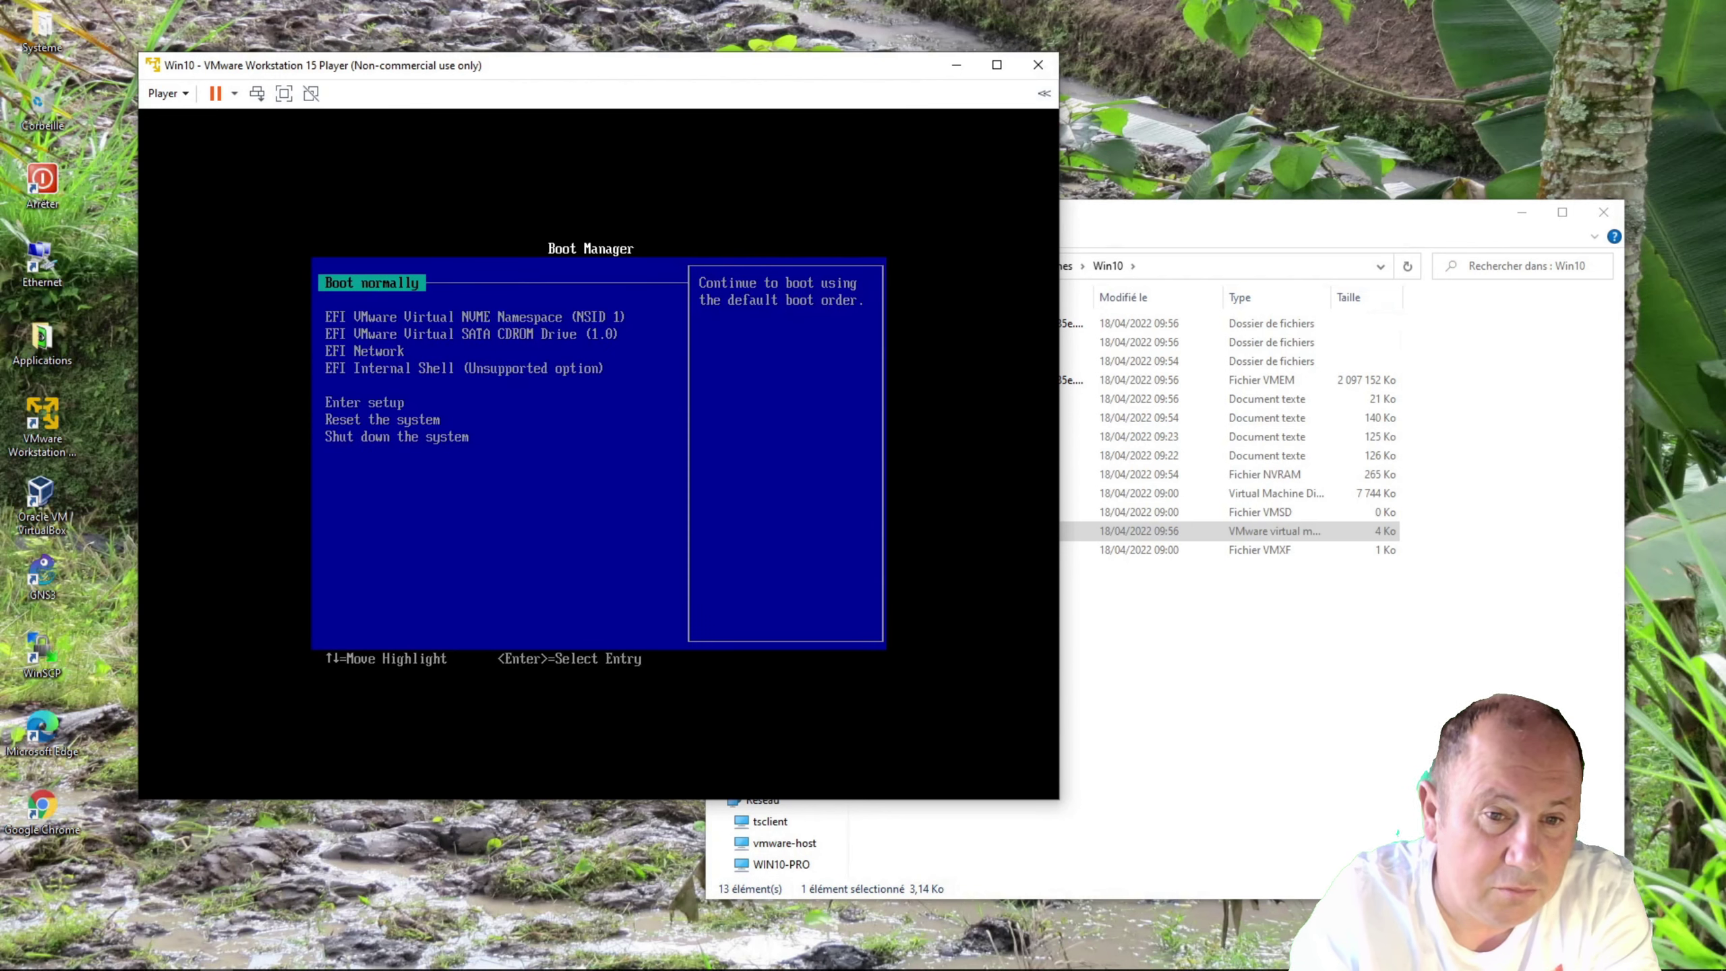
pyautogui.click(1038, 66)
pyautogui.click(628, 487)
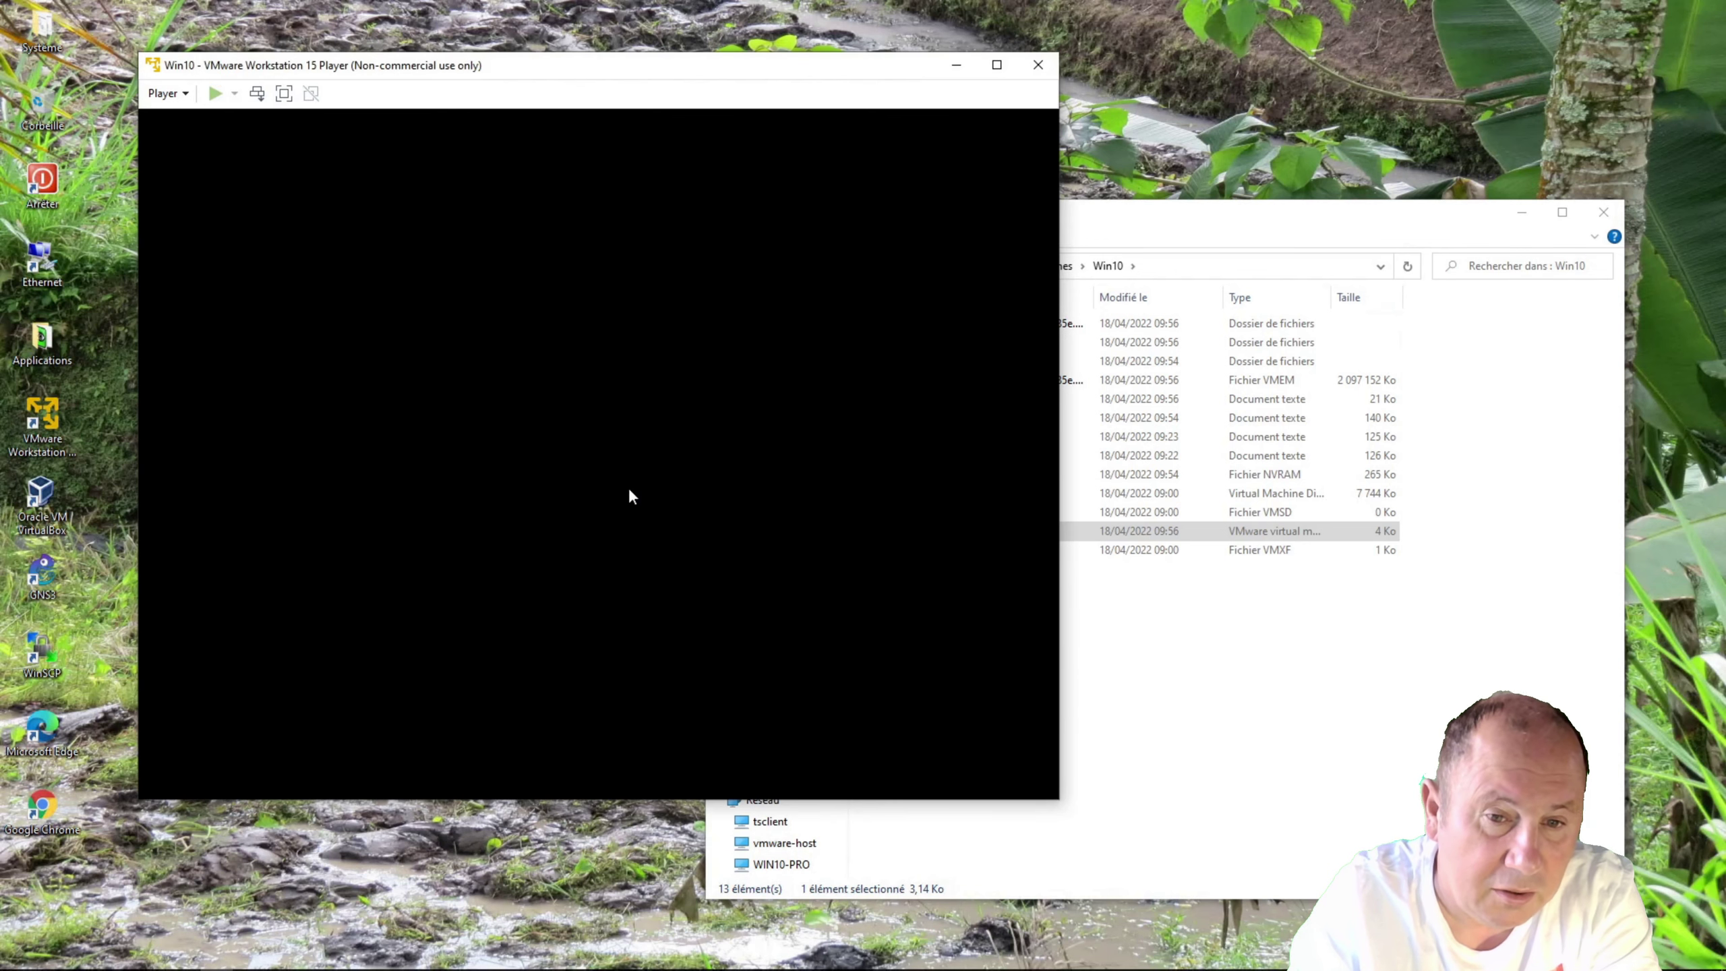
# Step: Reopen Win10.vmx in Notepad++, delete the line firmware = "efi", and save and close the file
pyautogui.rightClick(905, 456)
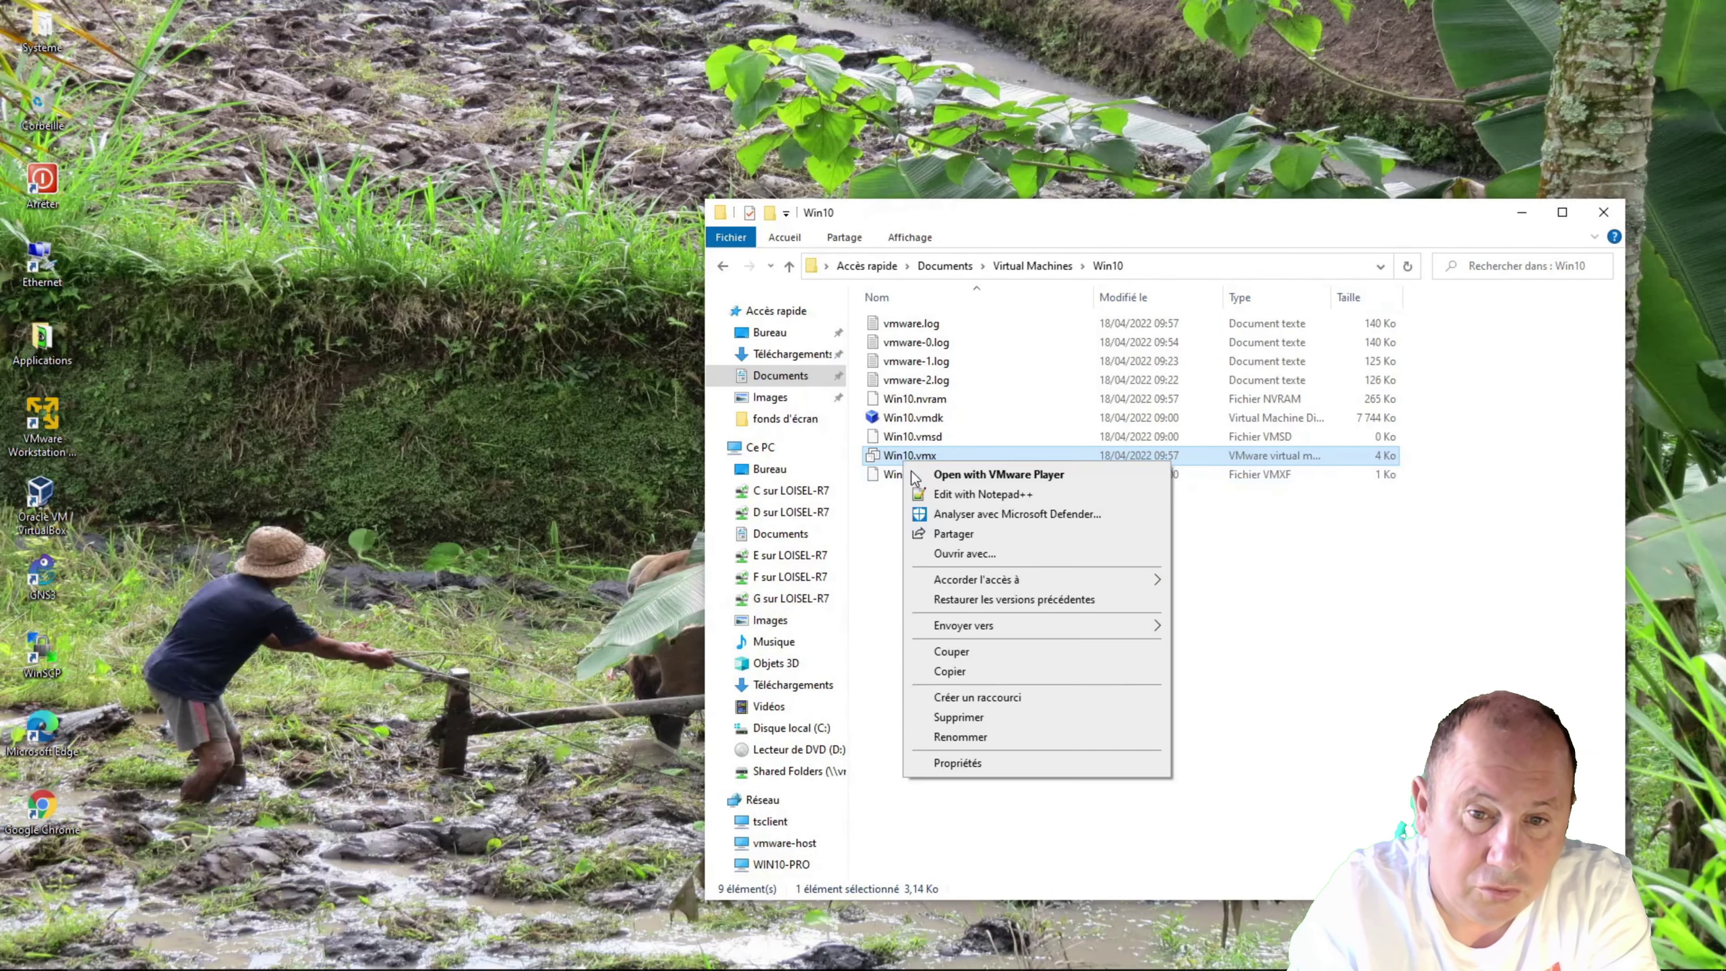
pyautogui.click(930, 496)
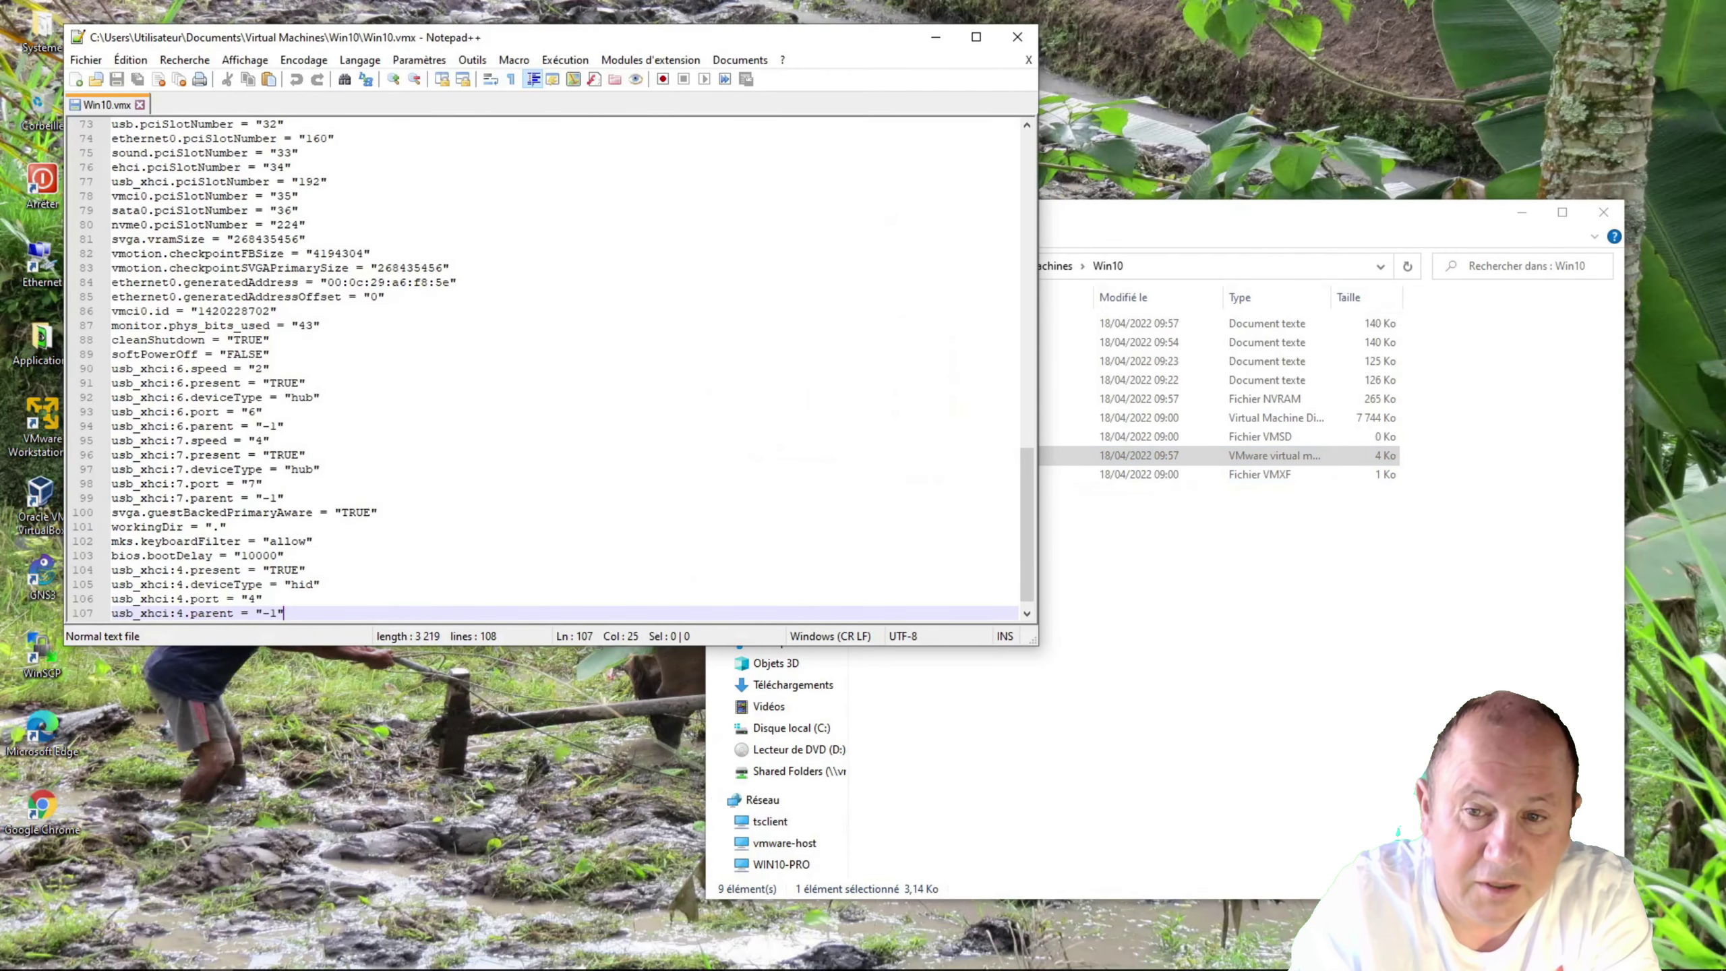
pyautogui.moveTo(1023, 488); pyautogui.dragTo(1032, 126)
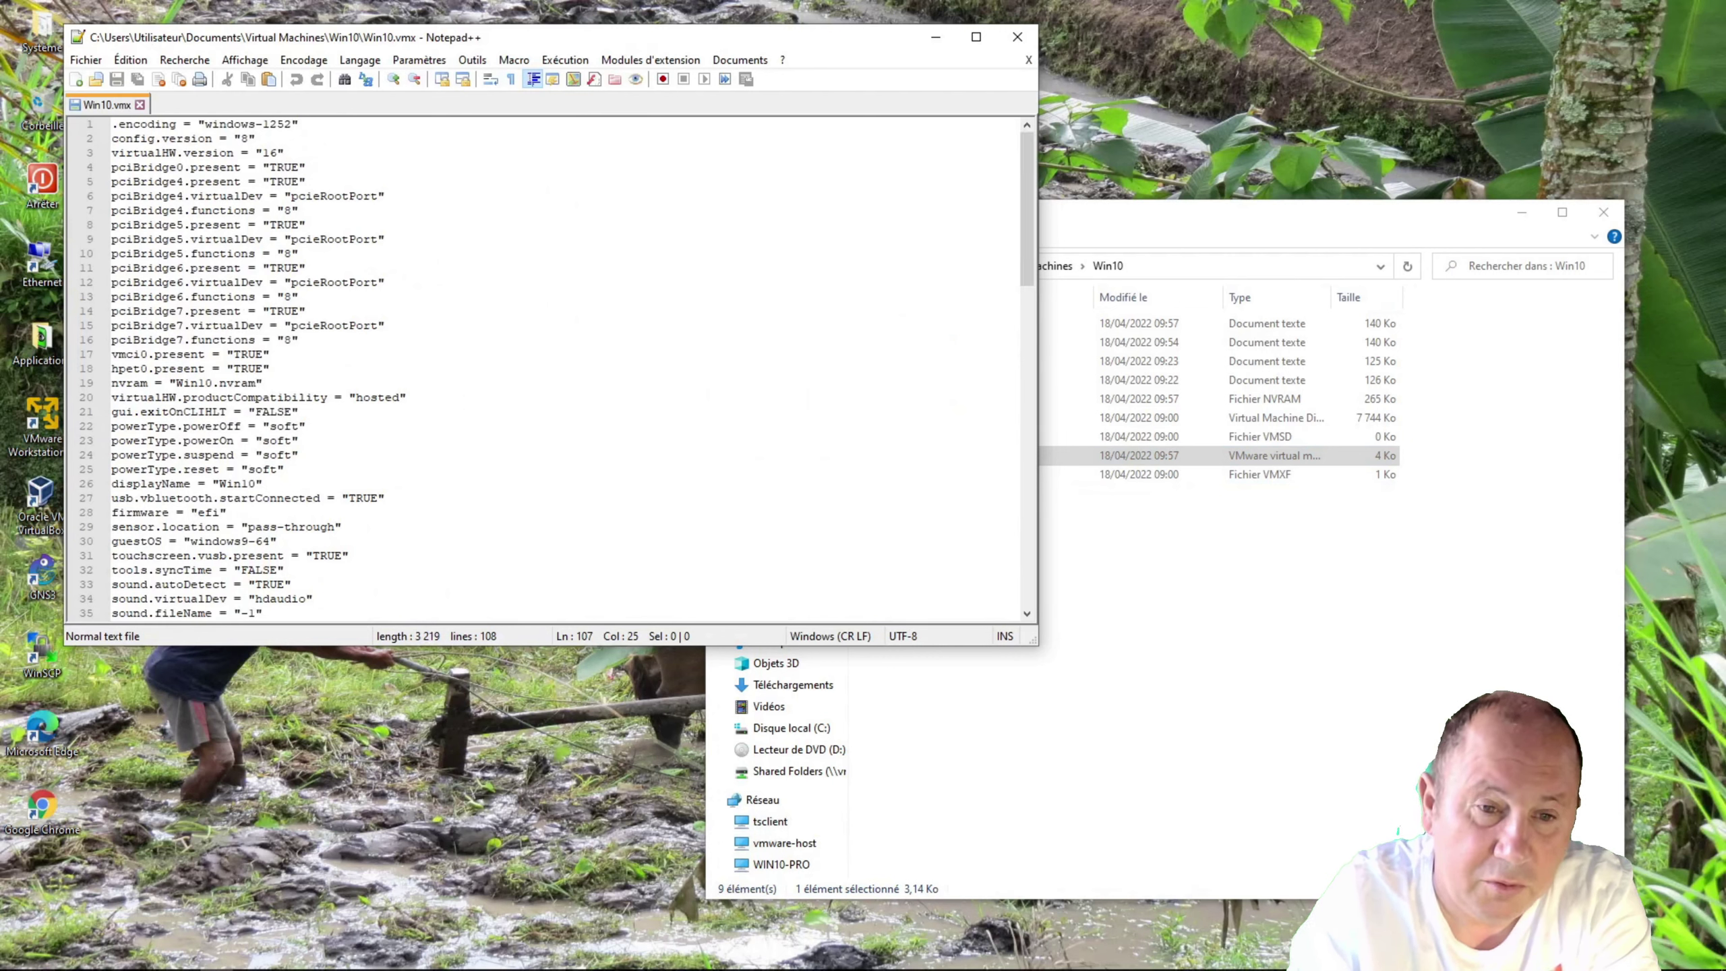
pyautogui.click(94, 513)
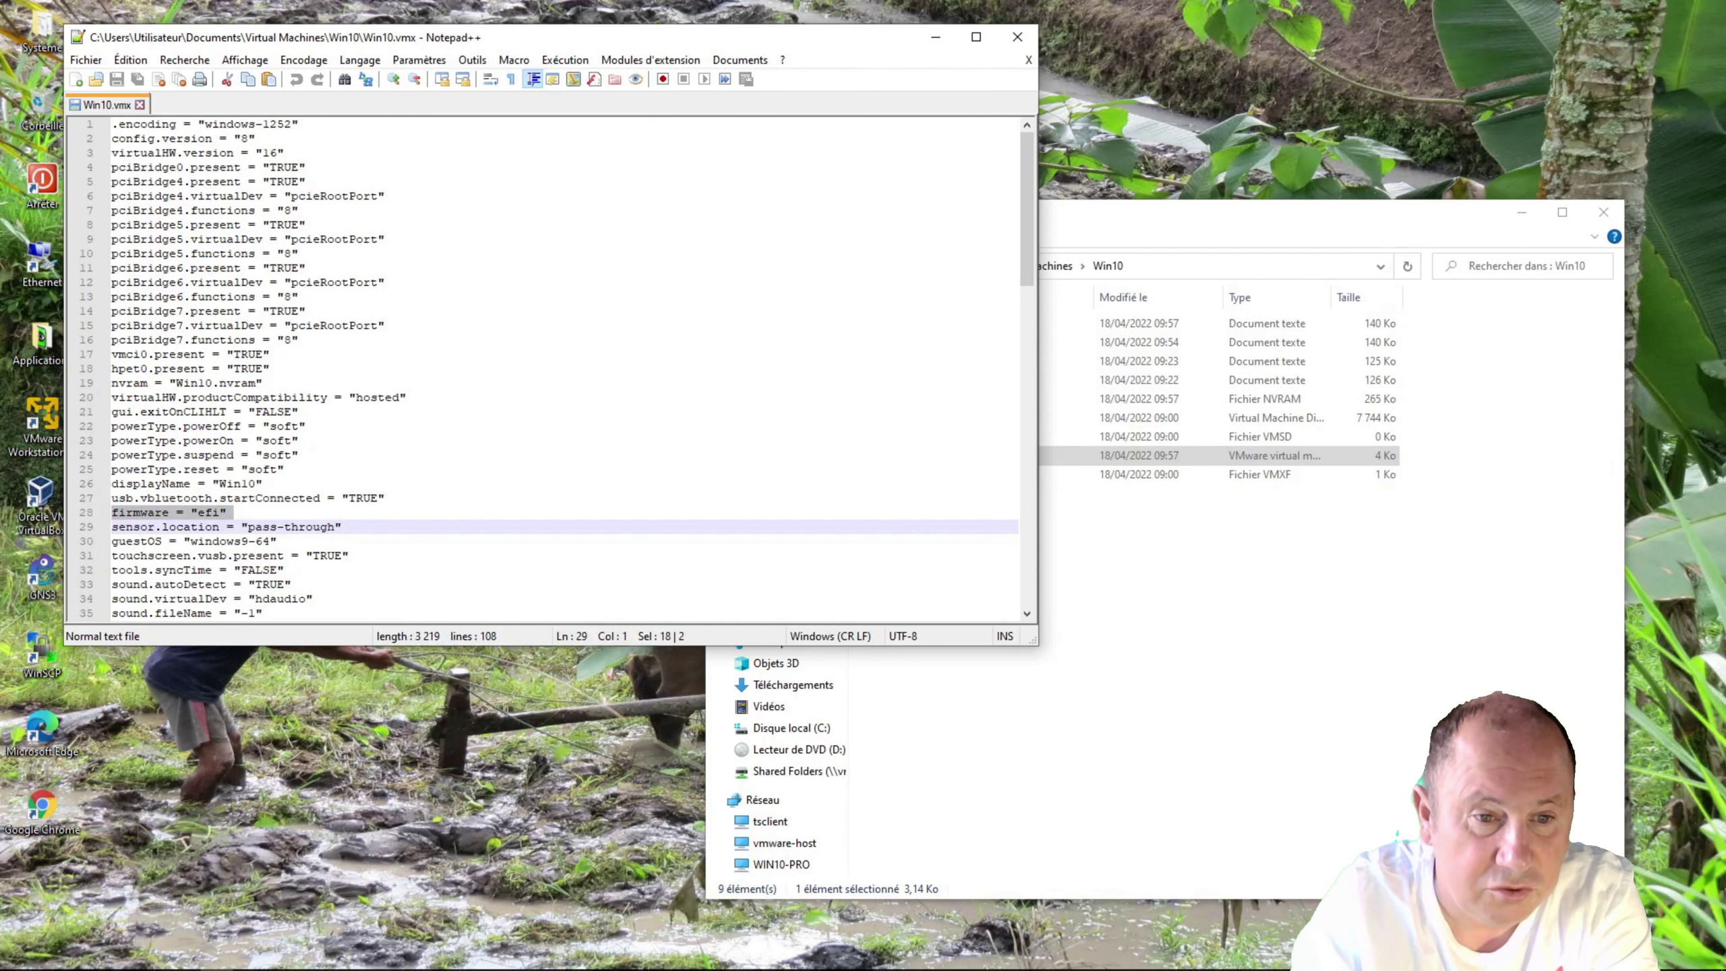
pyautogui.press('Delete')
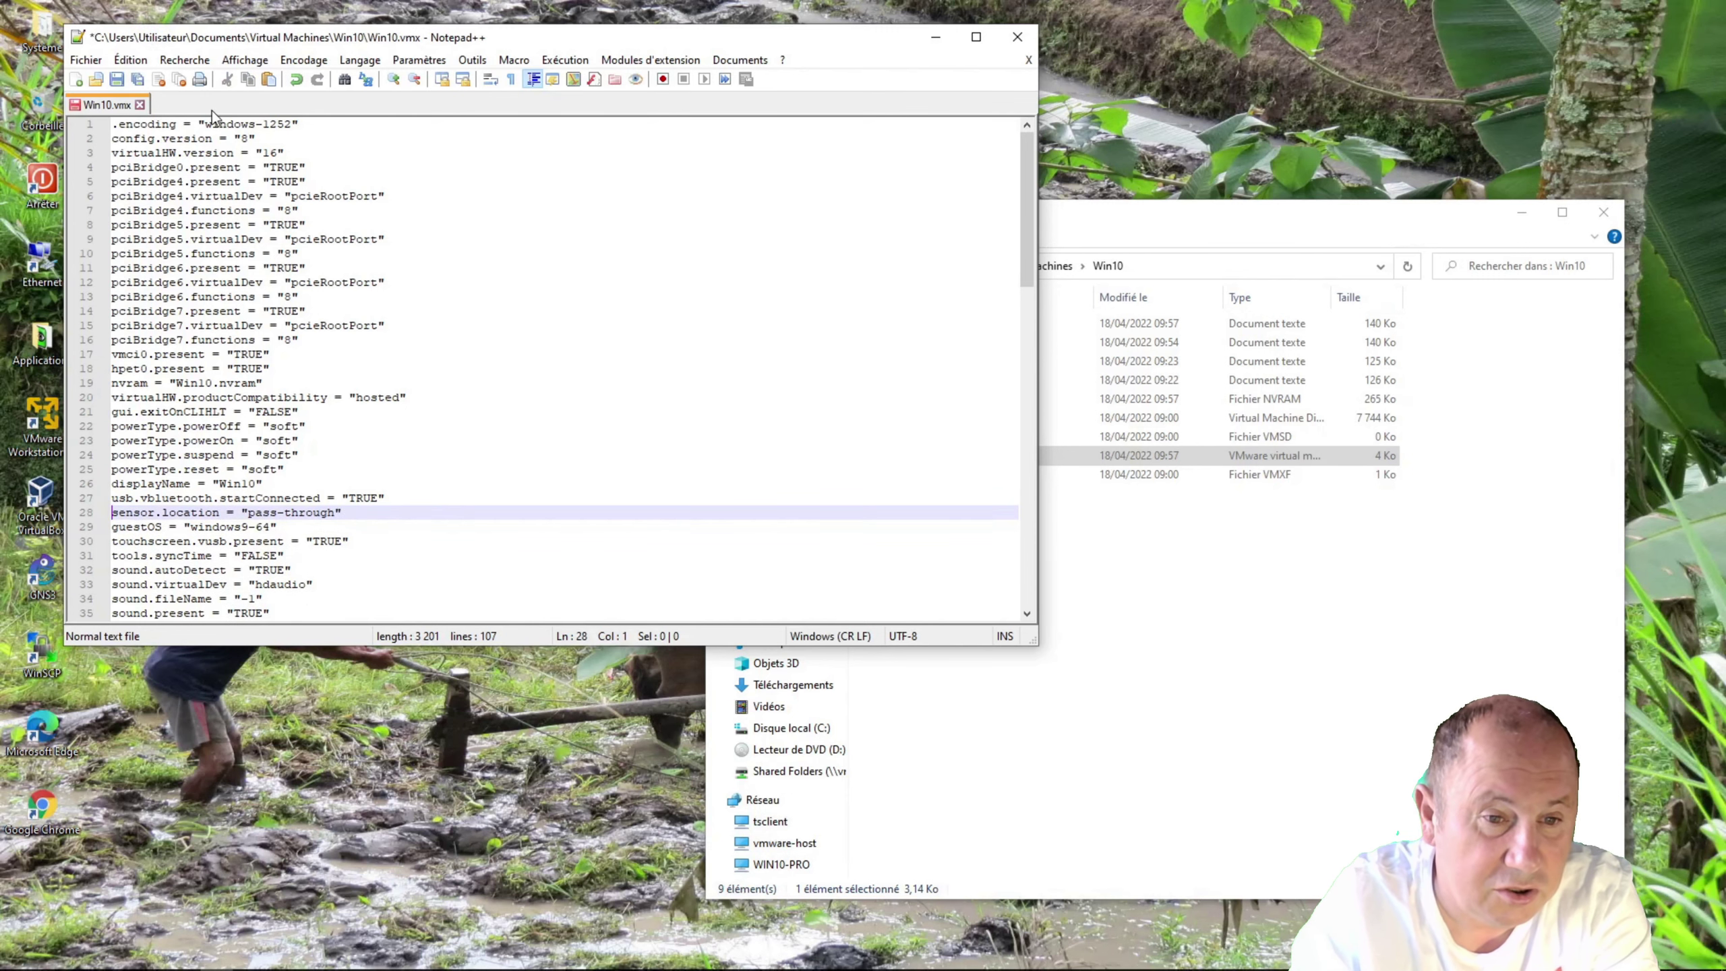
pyautogui.click(116, 79)
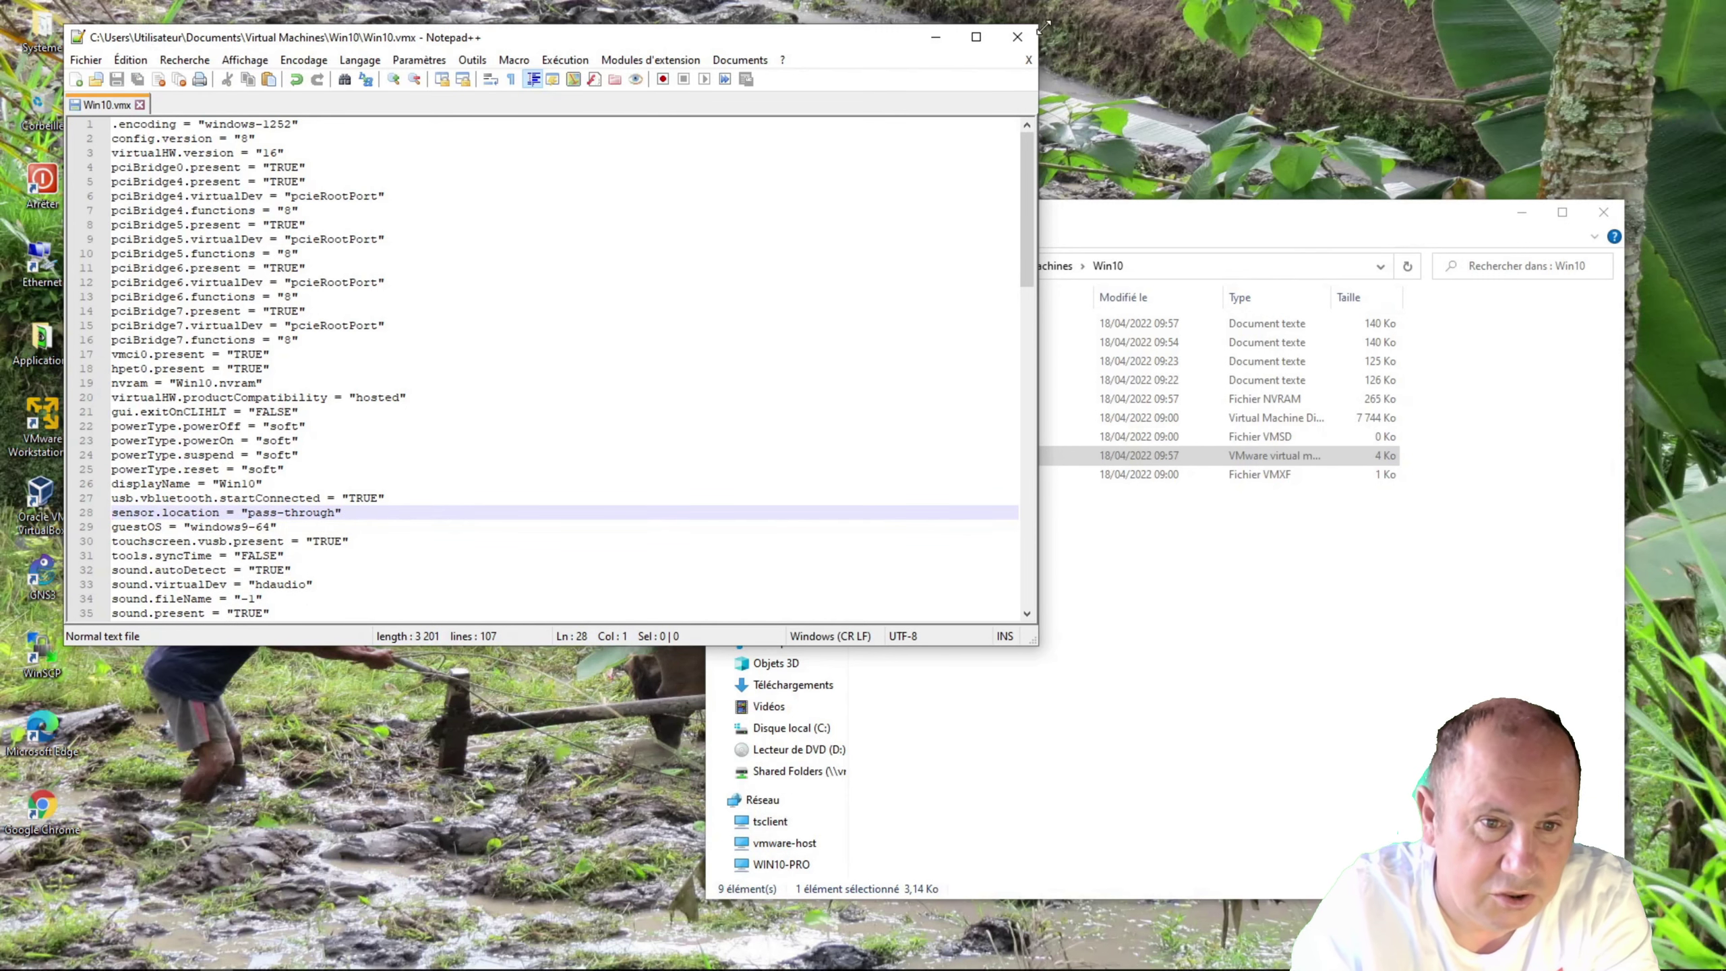
pyautogui.click(1017, 36)
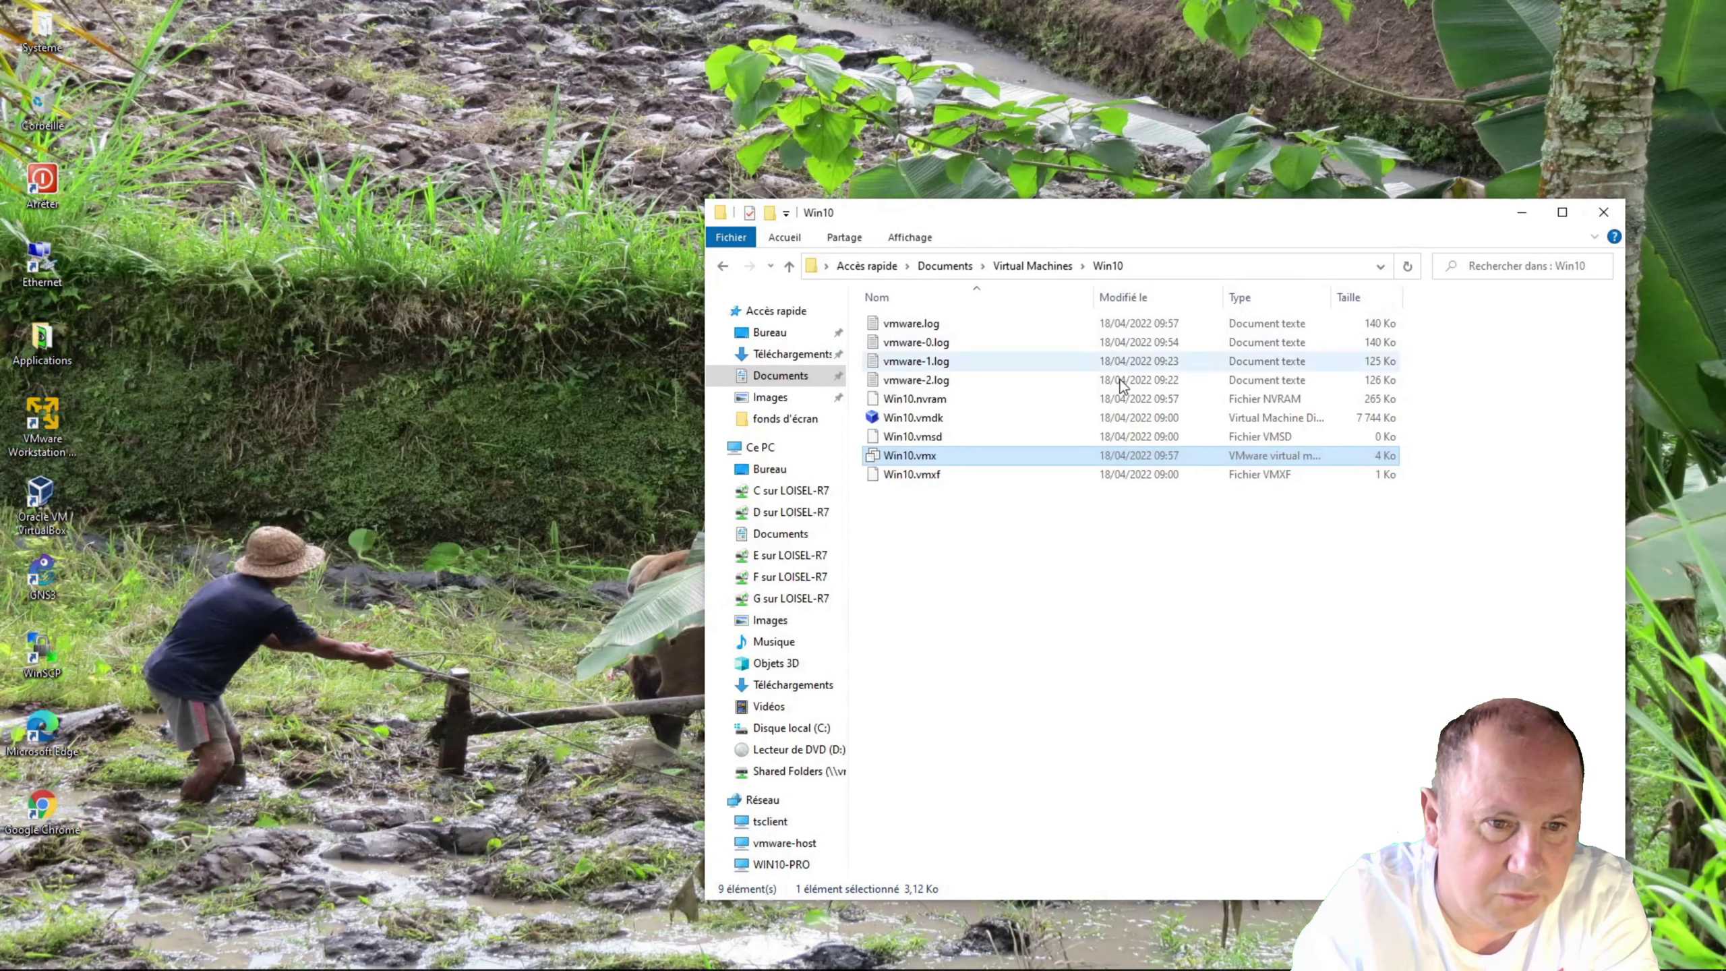
# Step: Start the virtual machine from the Win10.vmx file and enter its BIOS setup utility
pyautogui.doubleClick(925, 462)
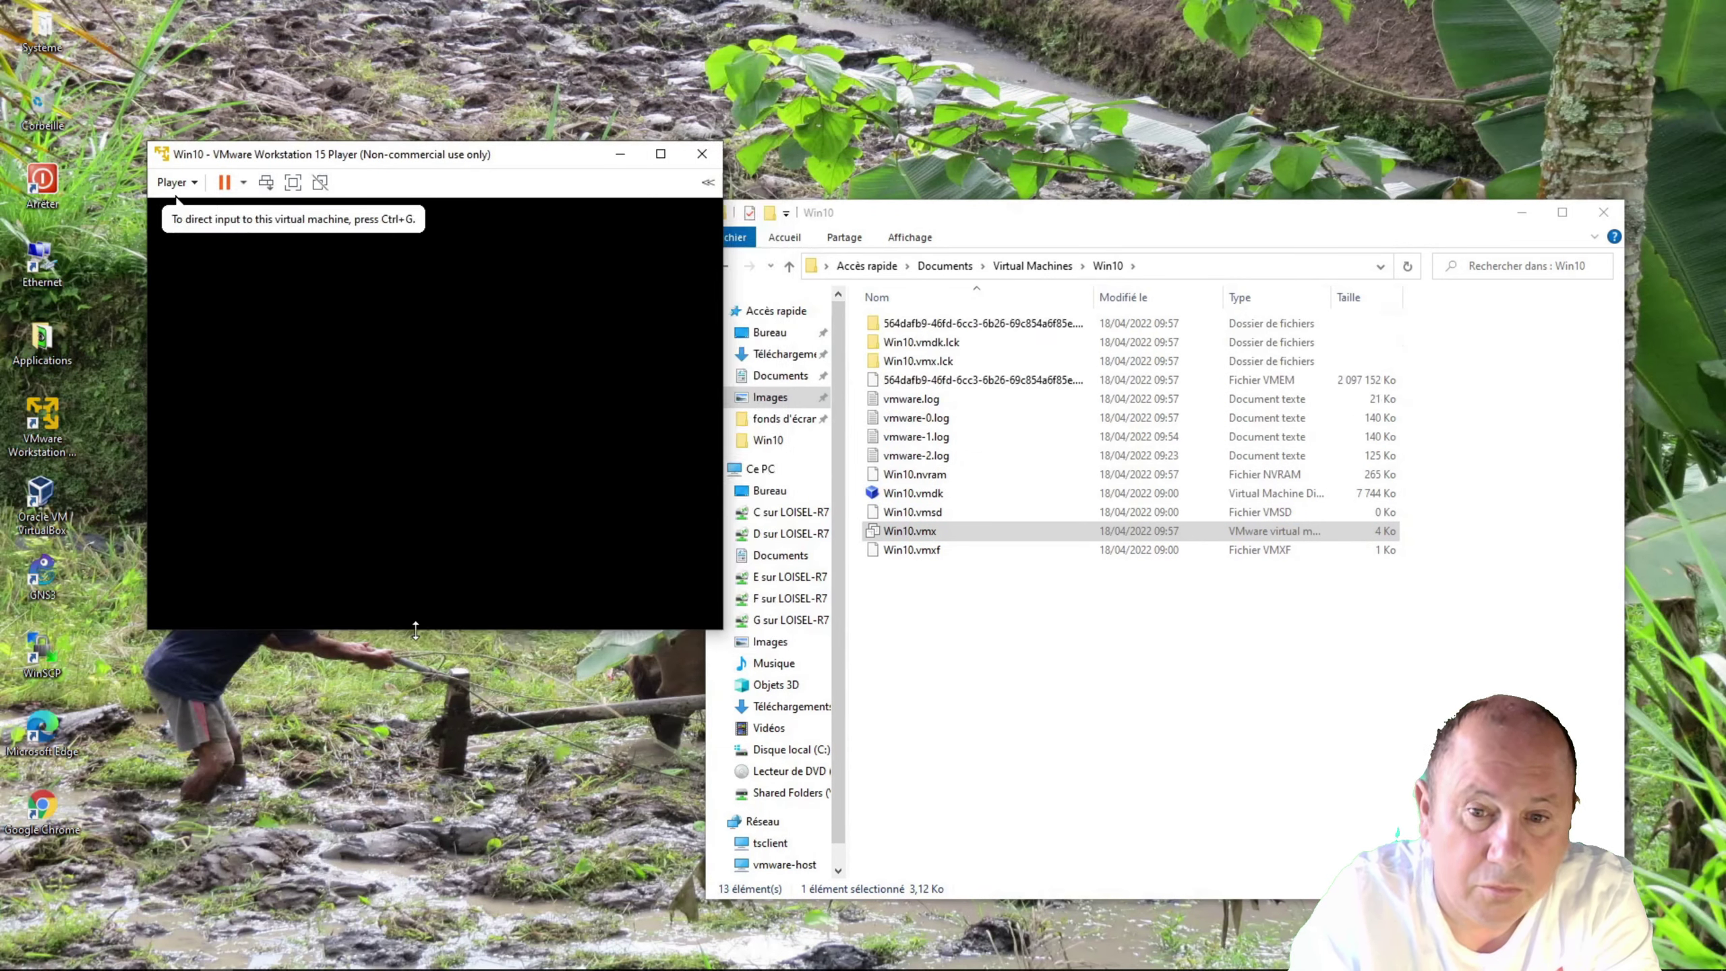
pyautogui.click(401, 516)
pyautogui.press('F2')
# Step: Restart the guest from the BIOS setup and boot it from the network
pyautogui.click(177, 182)
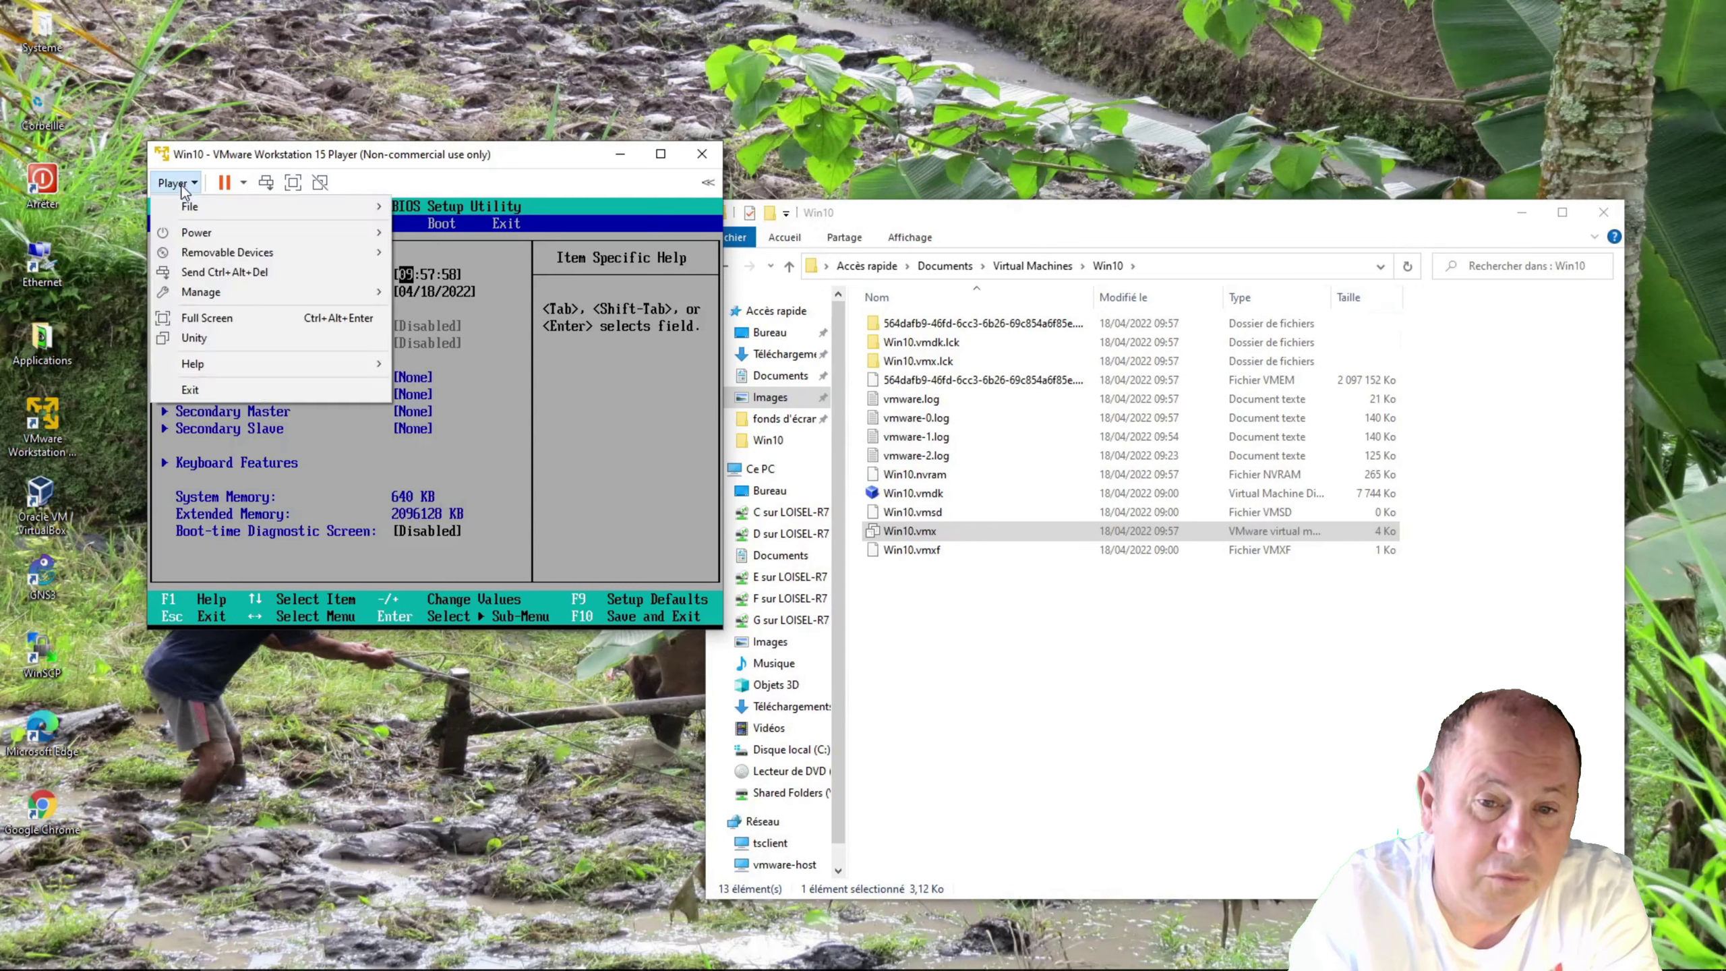
pyautogui.moveTo(299, 243)
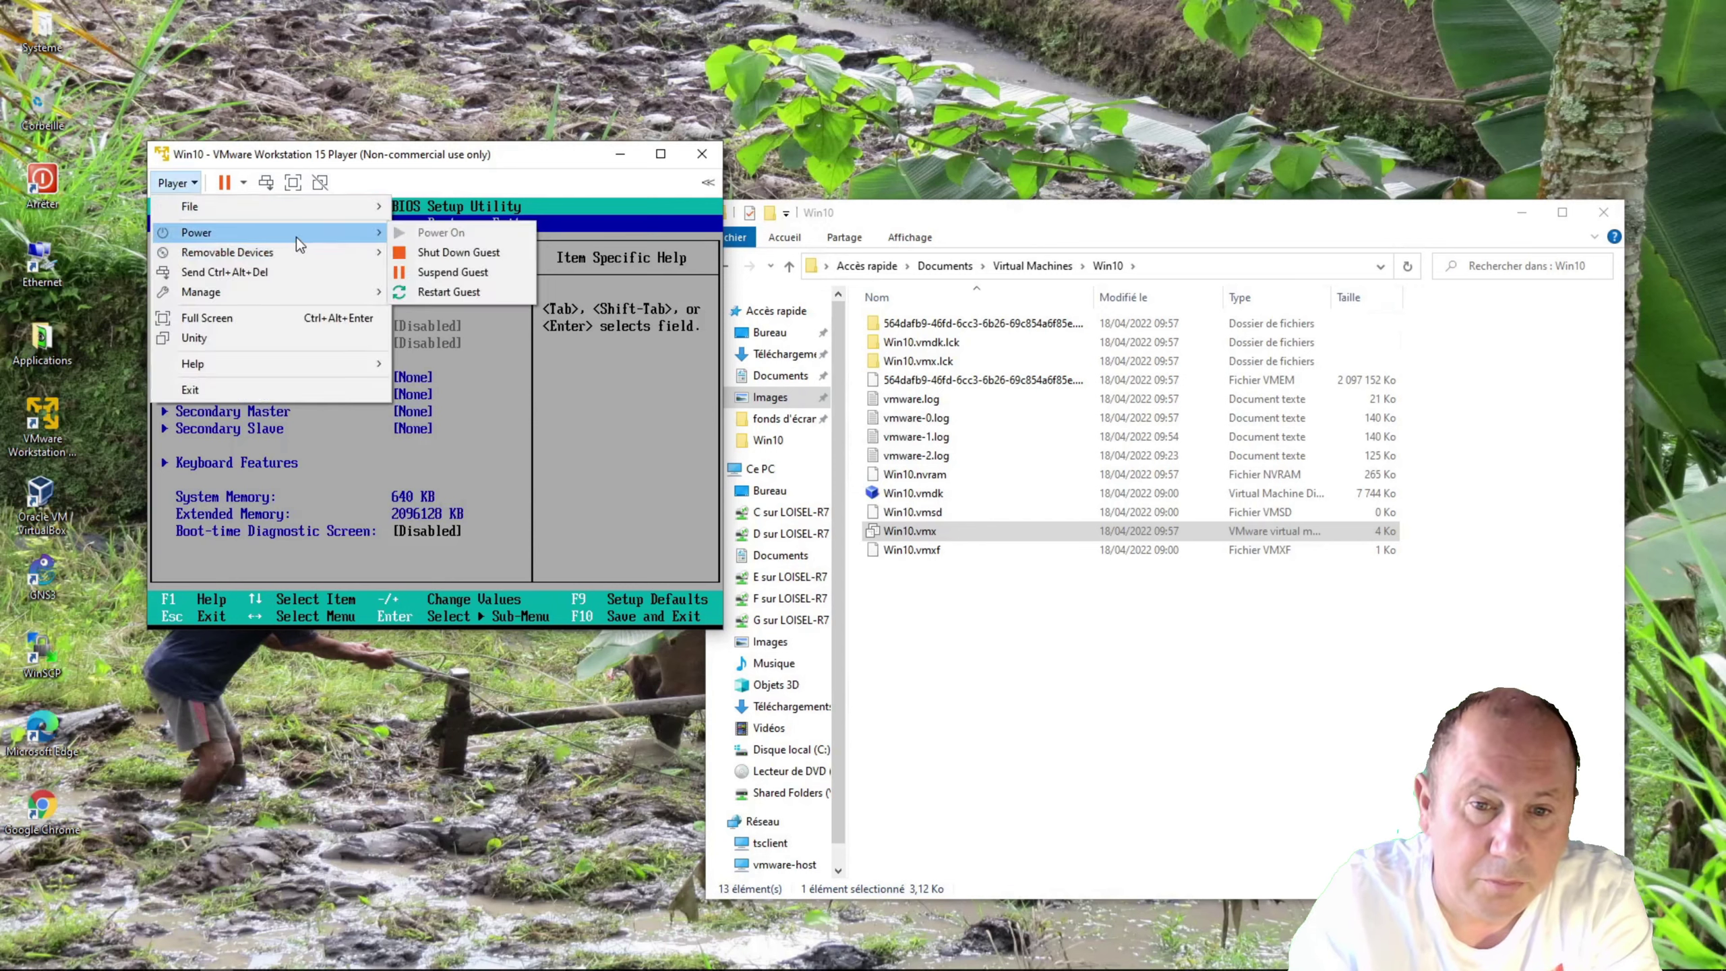
pyautogui.click(439, 292)
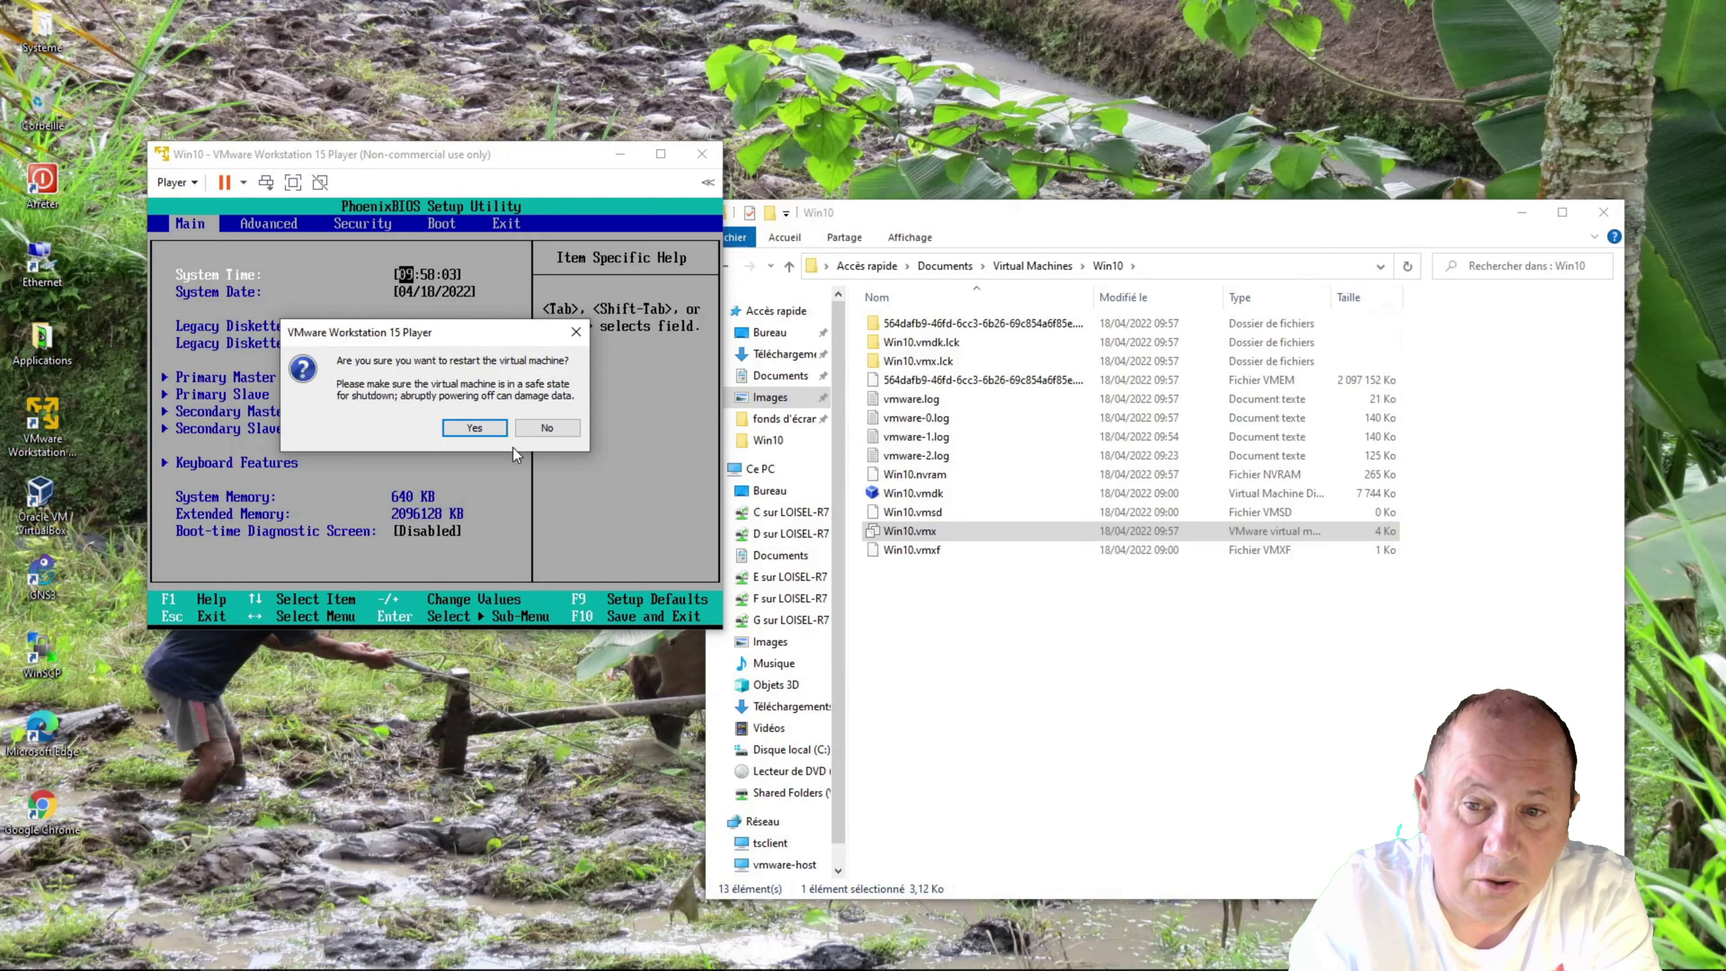
pyautogui.click(474, 428)
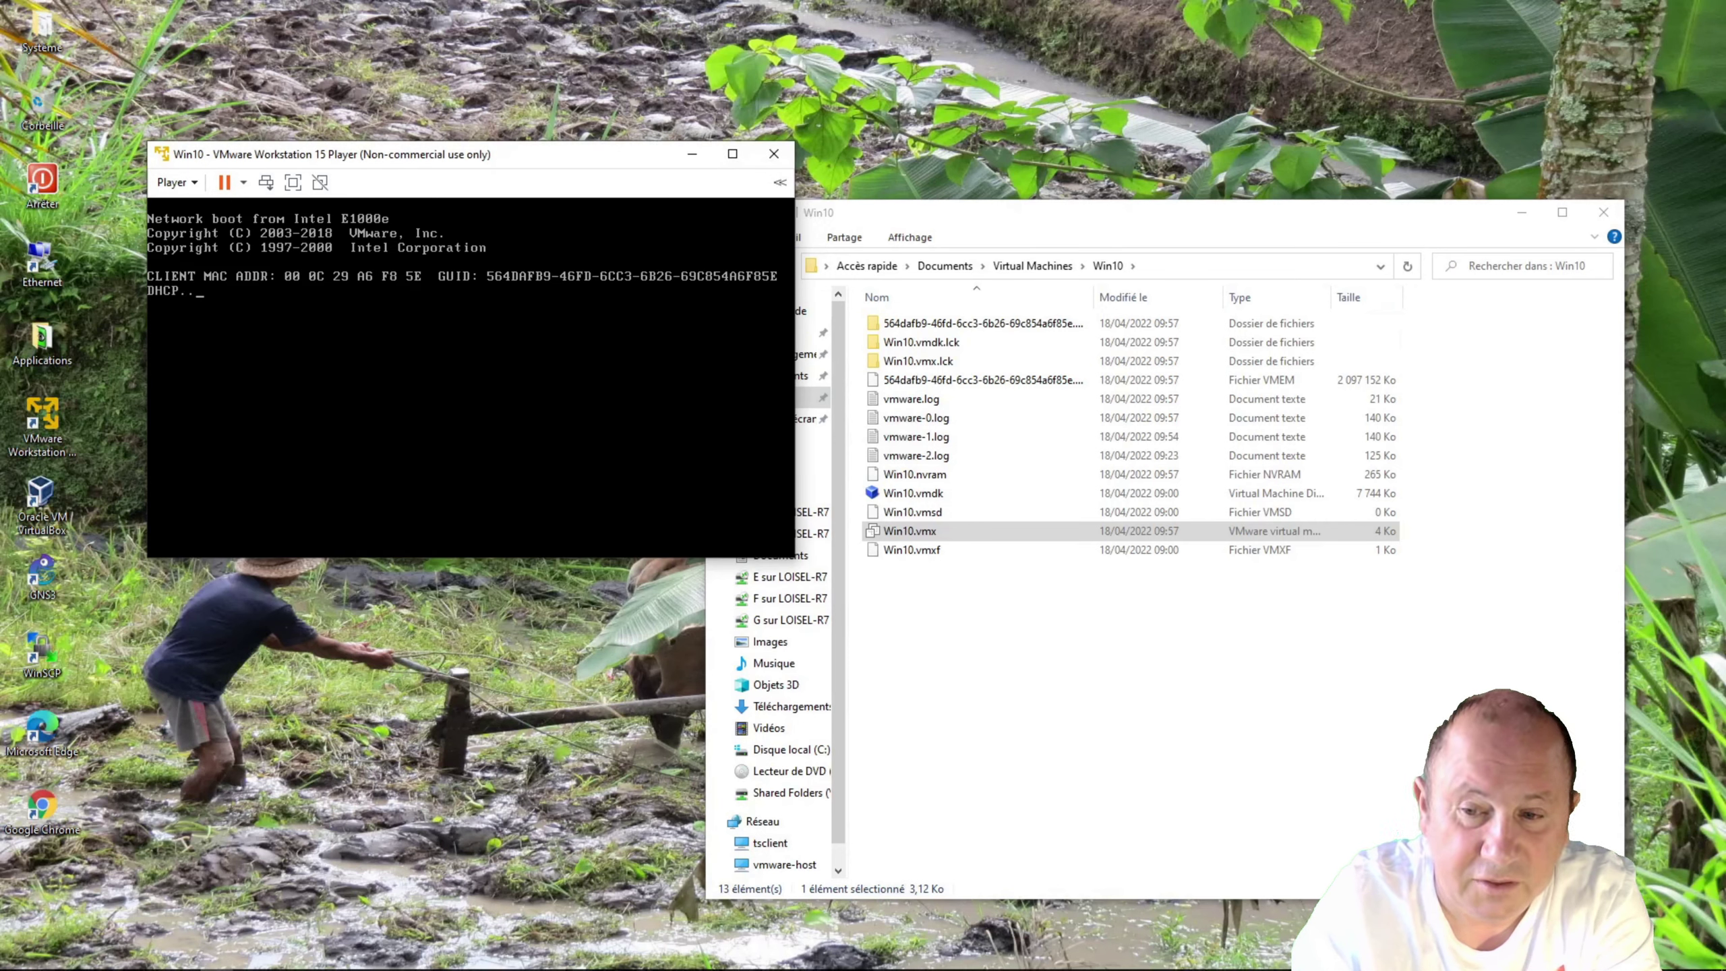
pyautogui.press('Escape')
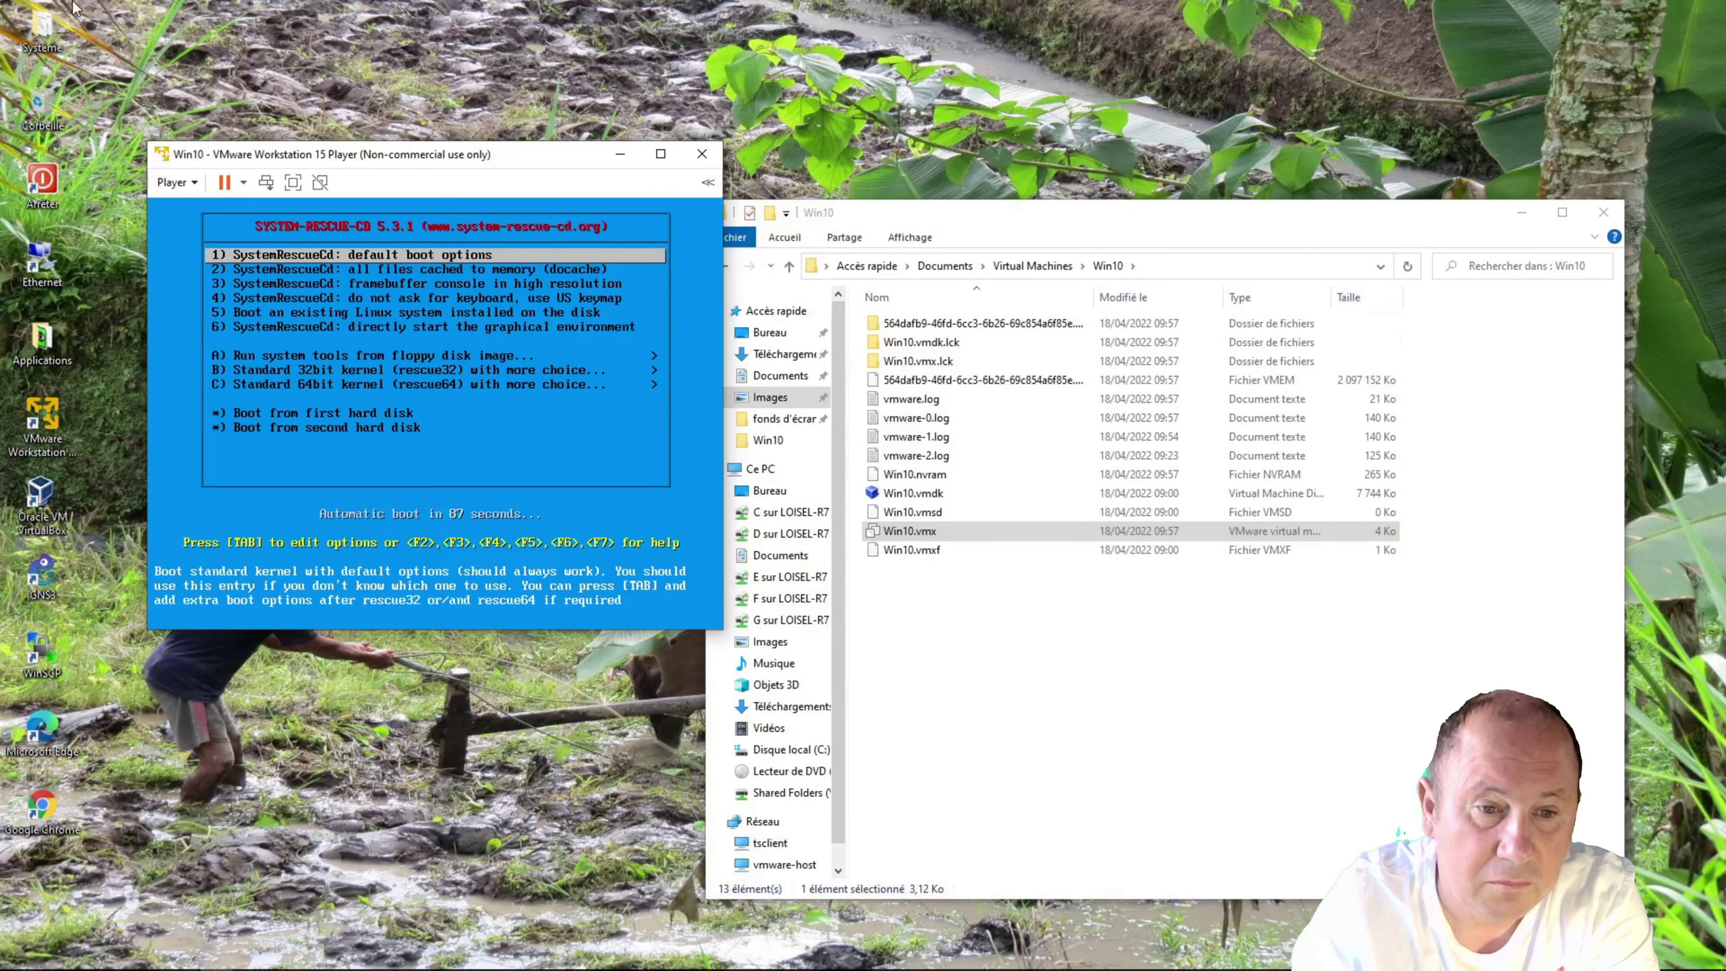
# Step: Restart the guest again and open the BIOS Boot Menu during the startup delay
pyautogui.click(175, 182)
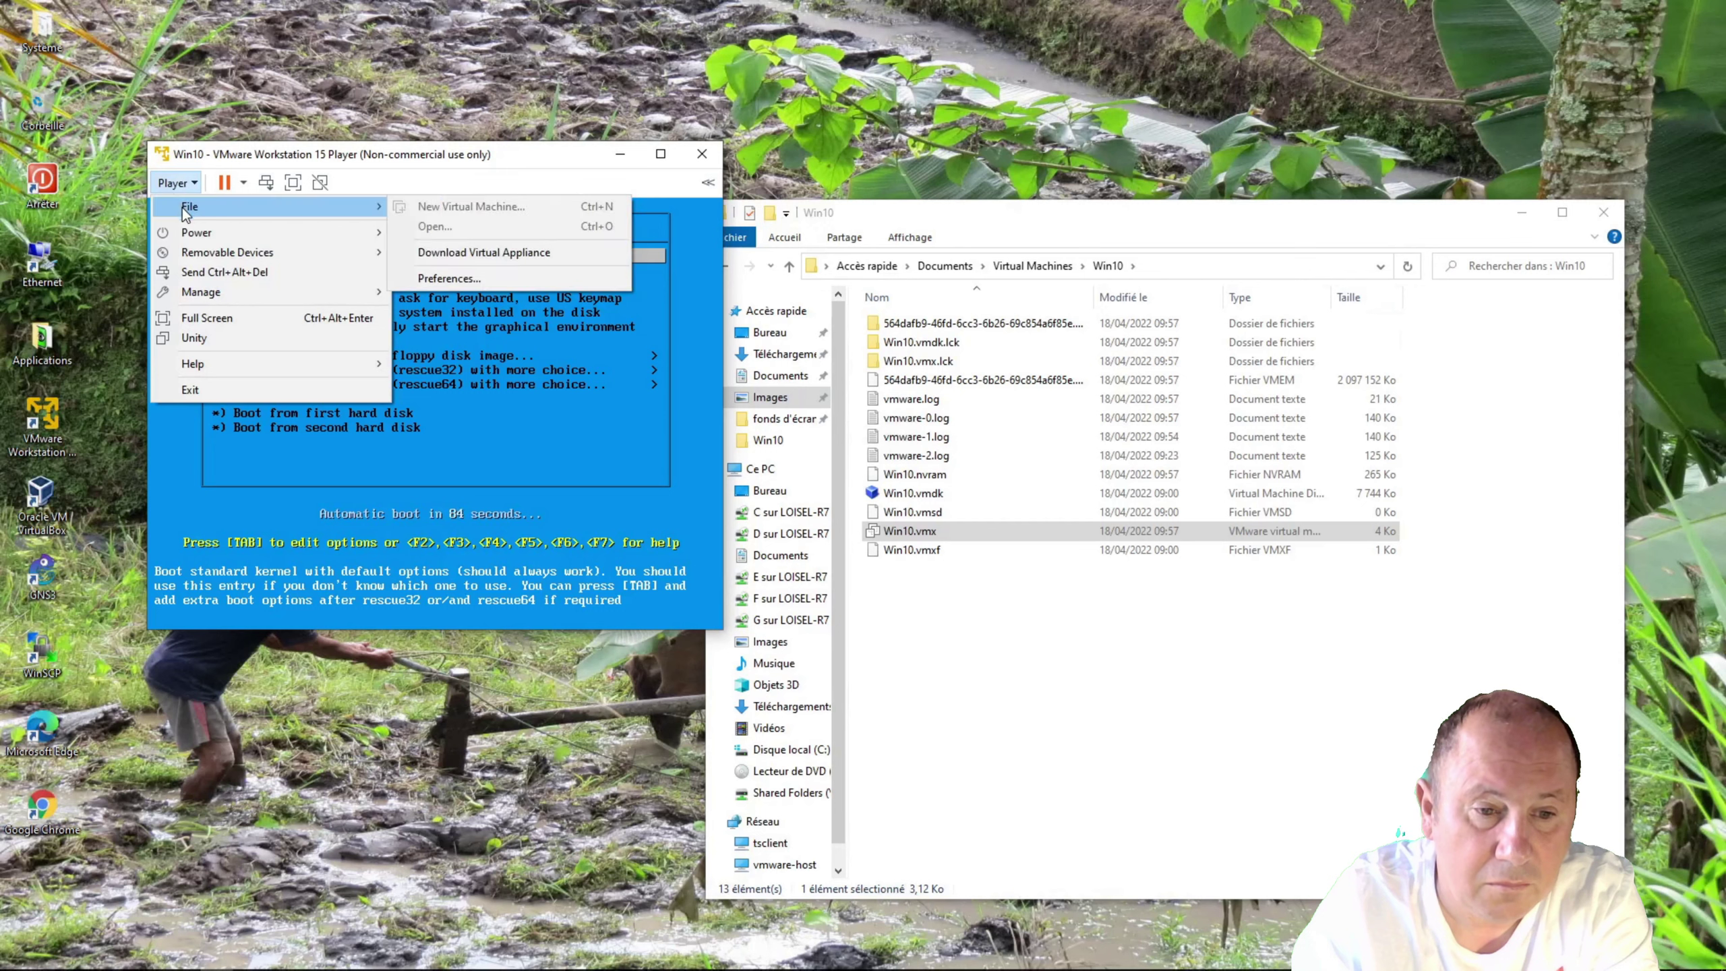
pyautogui.moveTo(327, 253)
pyautogui.moveTo(434, 261)
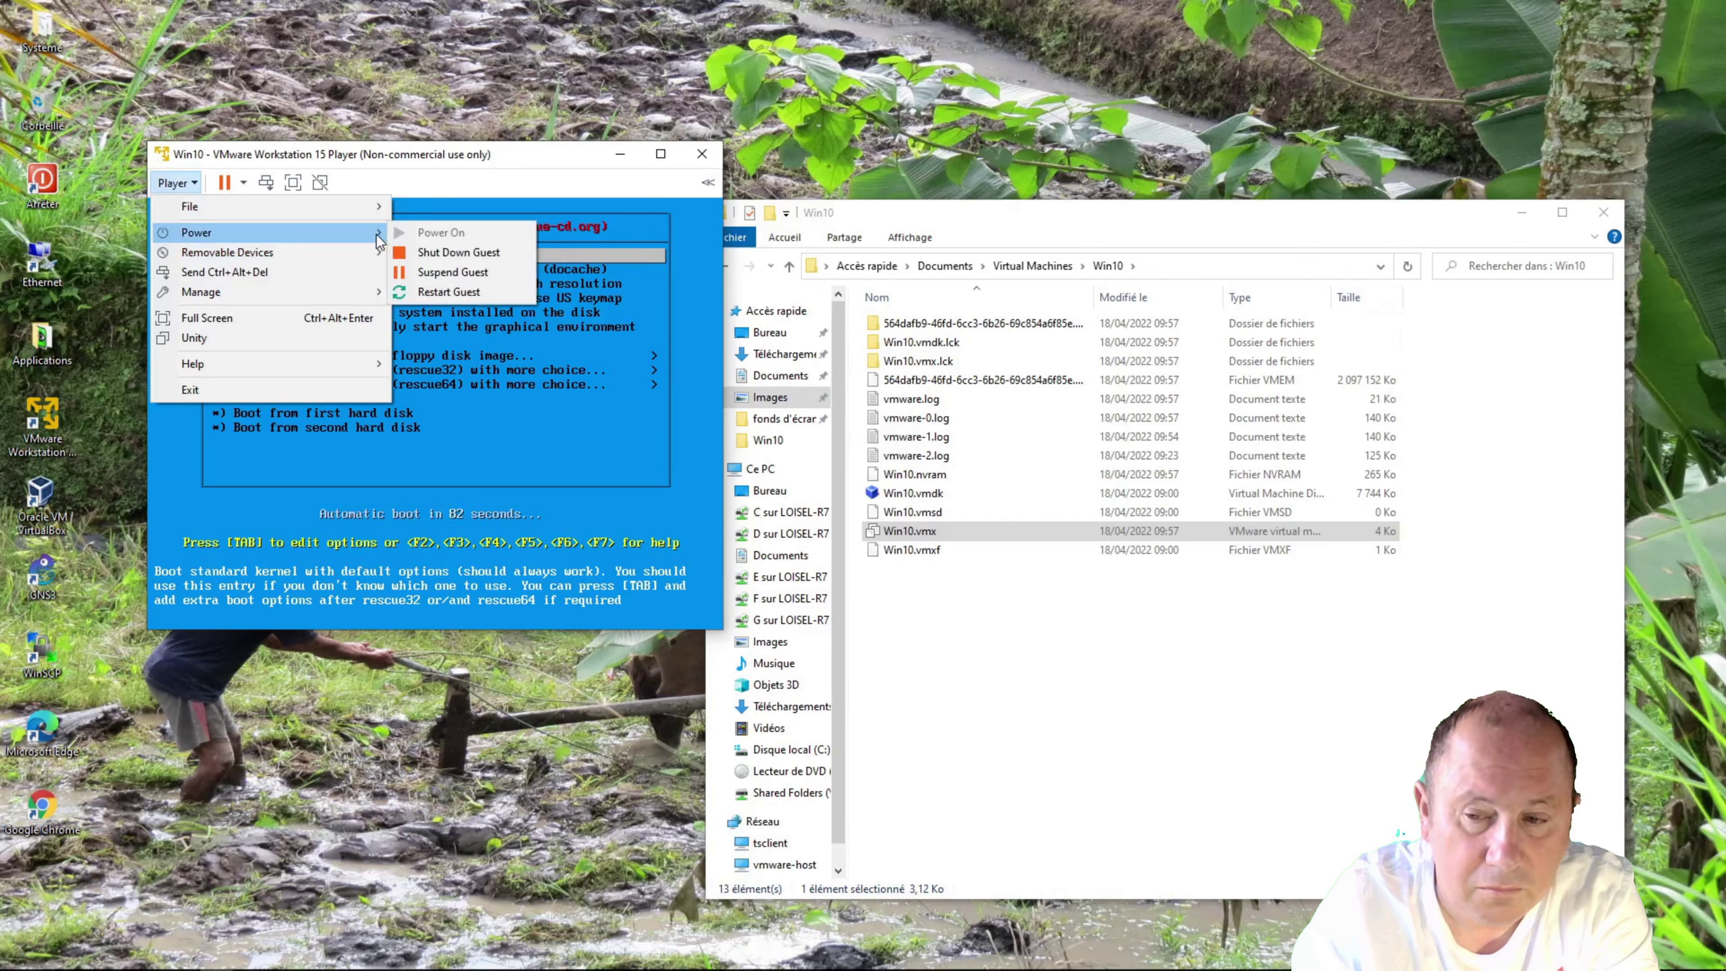
pyautogui.click(447, 293)
pyautogui.click(474, 427)
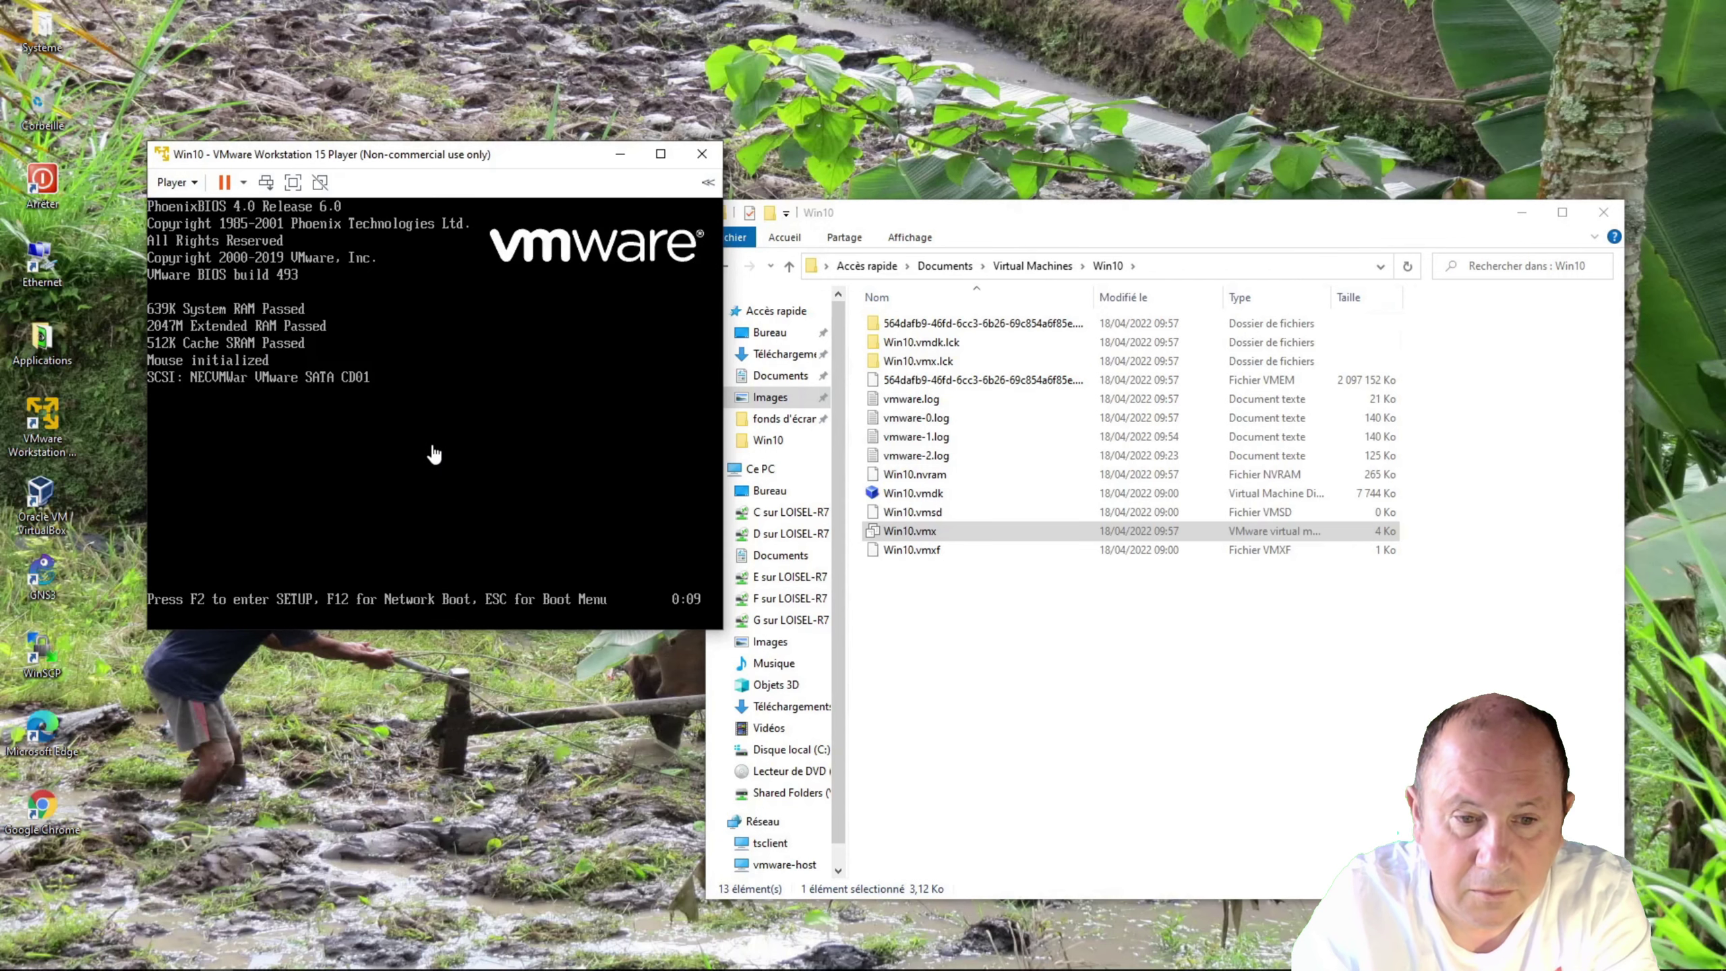
pyautogui.press('Escape')
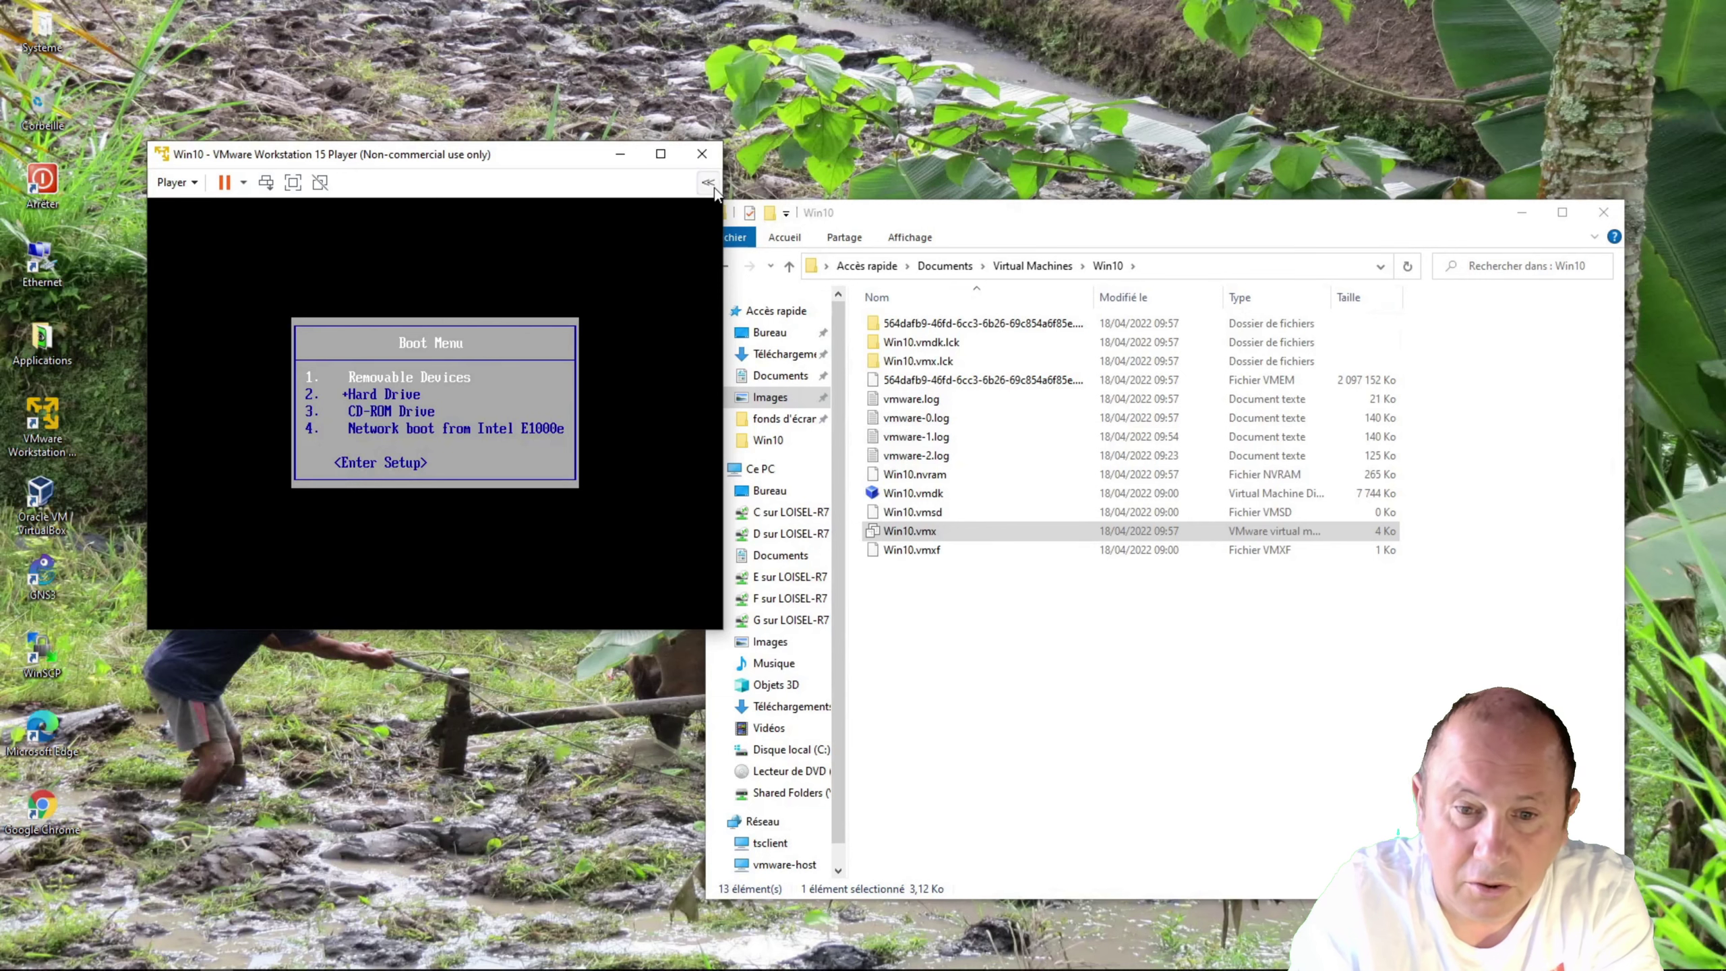
# Step: Power off the Win10 virtual machine and close the File Explorer window
pyautogui.click(702, 153)
pyautogui.click(463, 446)
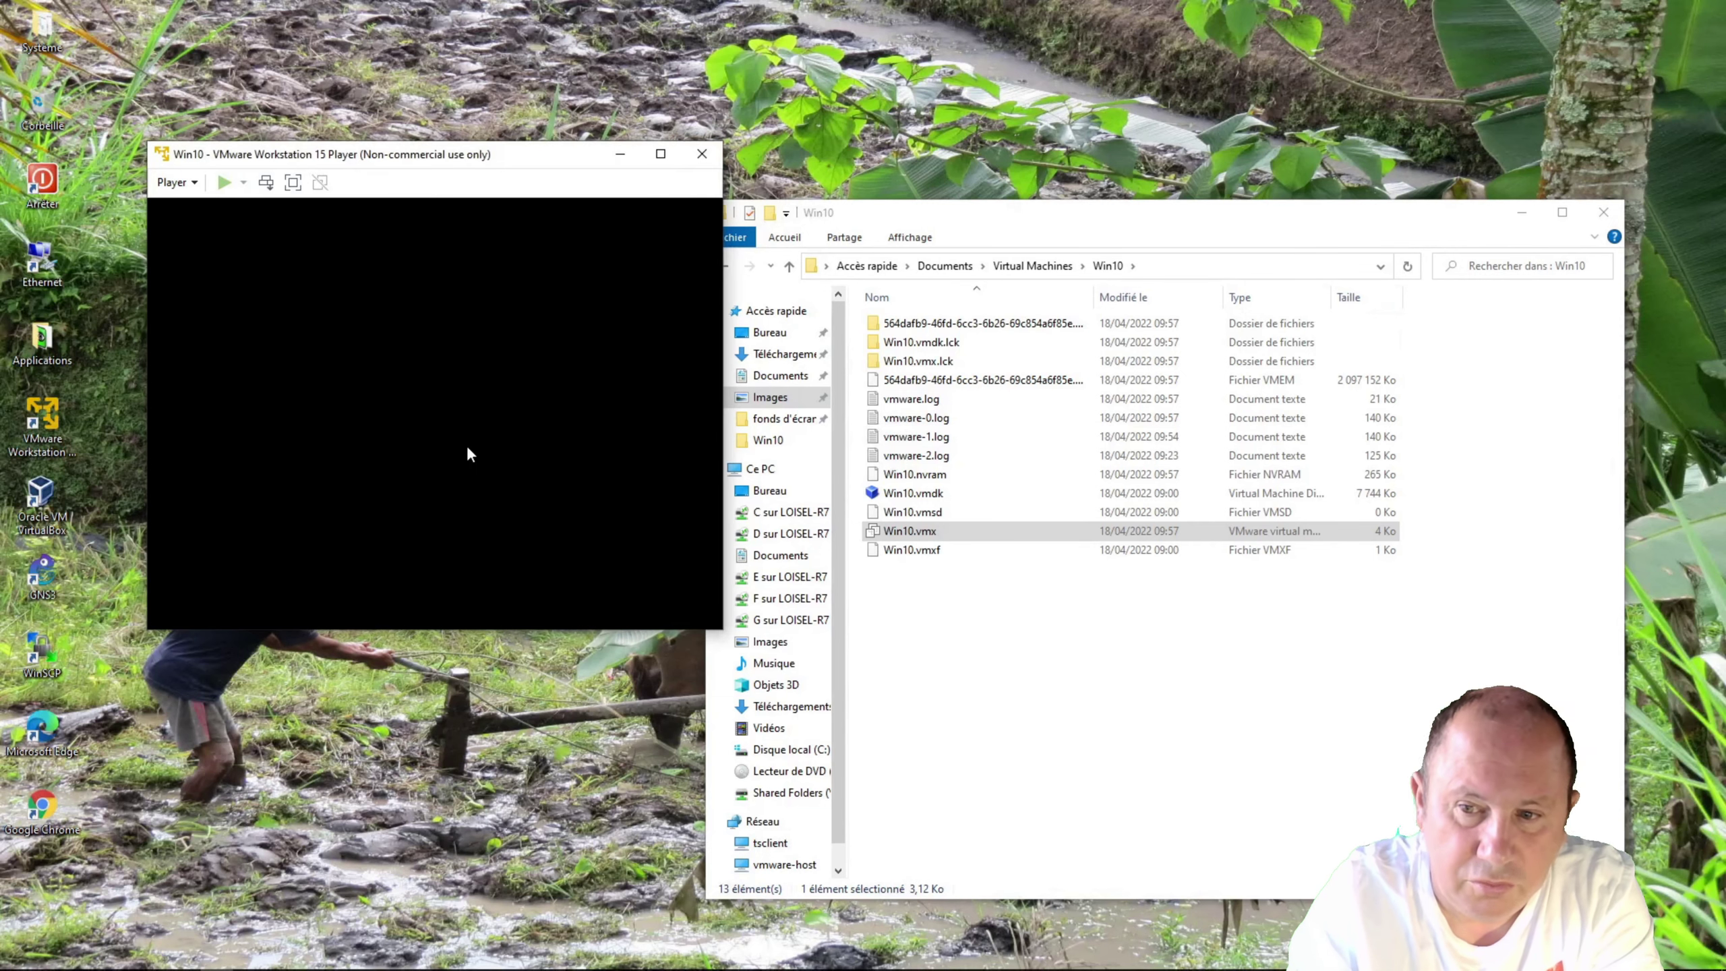
pyautogui.click(1612, 214)
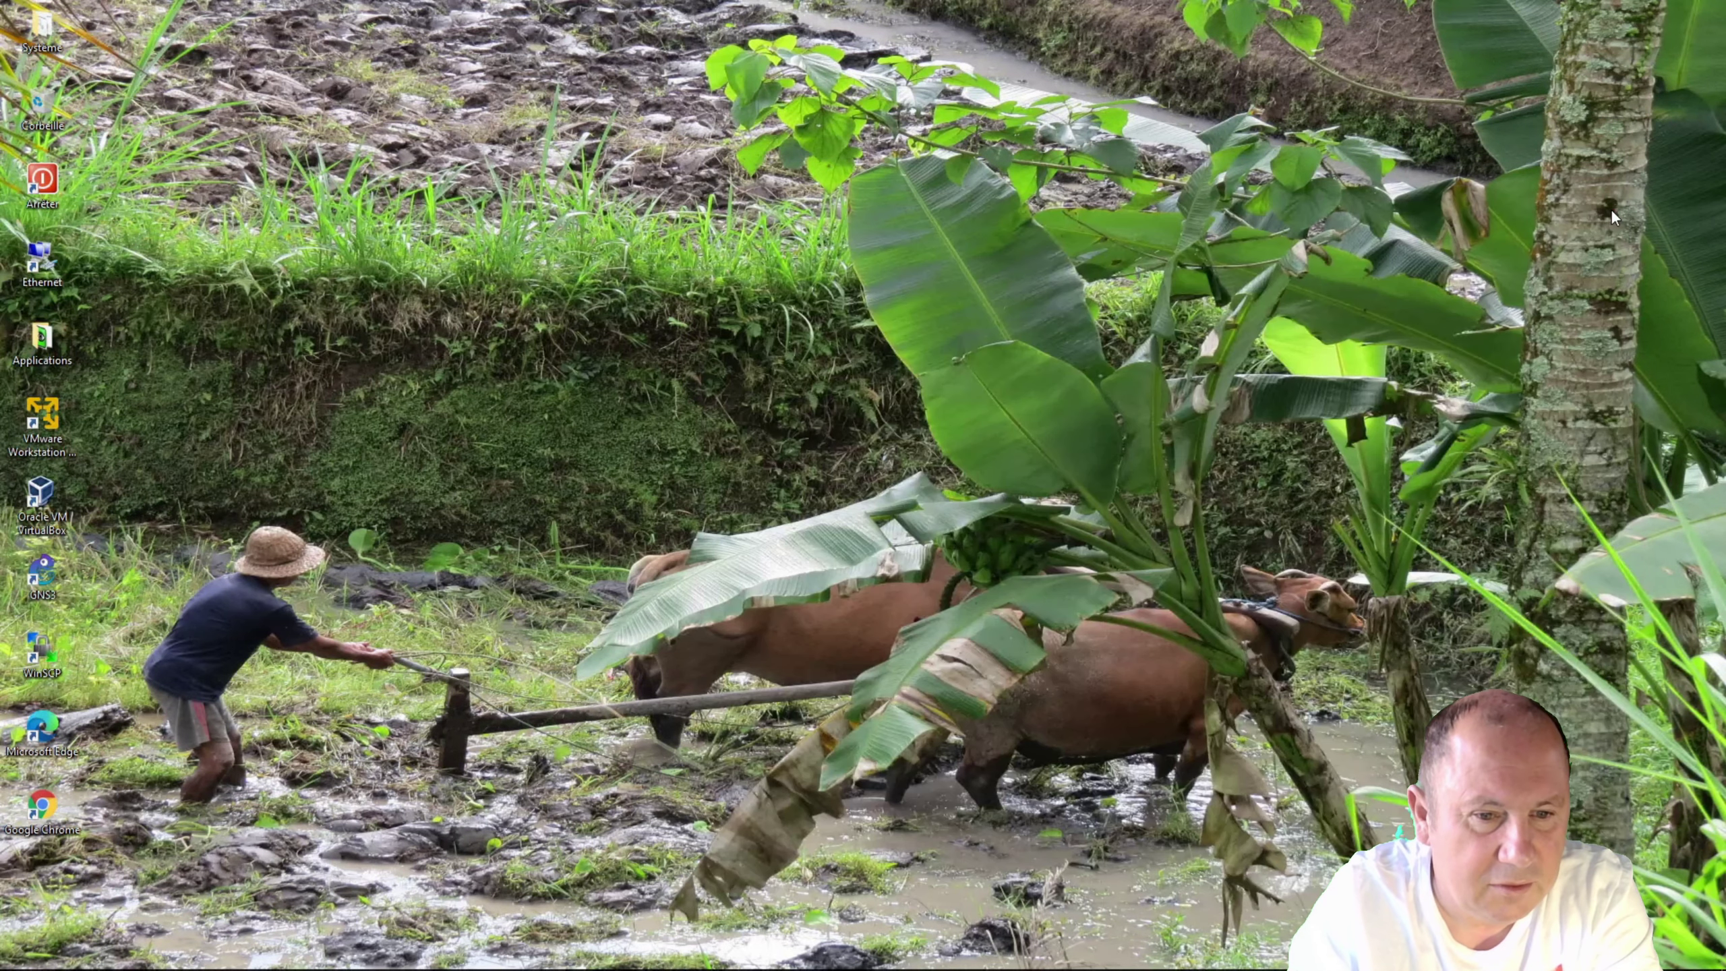